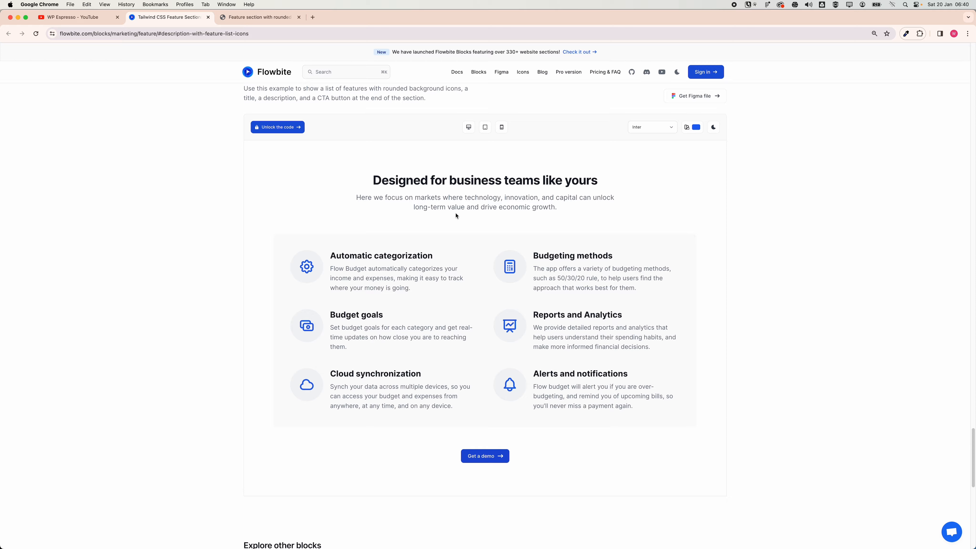
# Switch to the Bricks builder page and add a section to the empty canvas
pyautogui.click(264, 23)
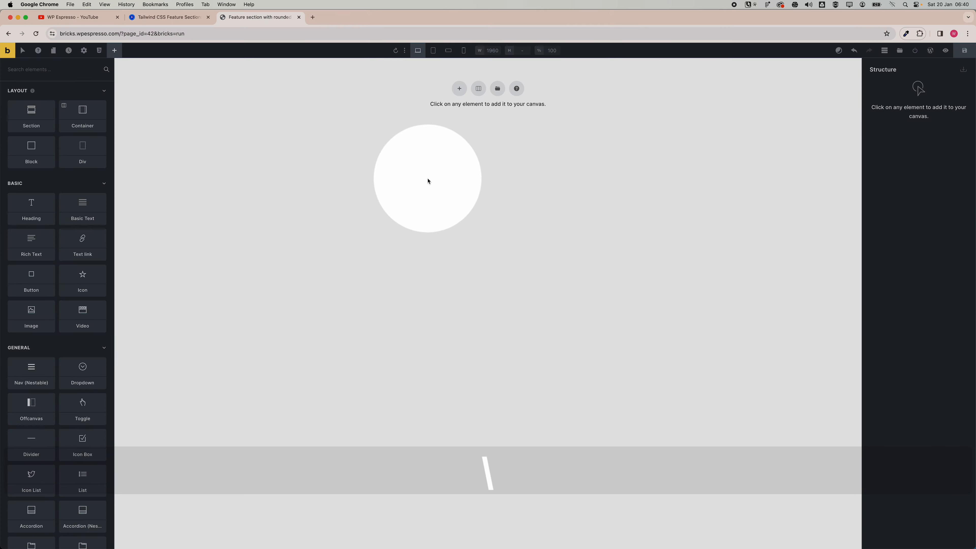
pyautogui.click(459, 88)
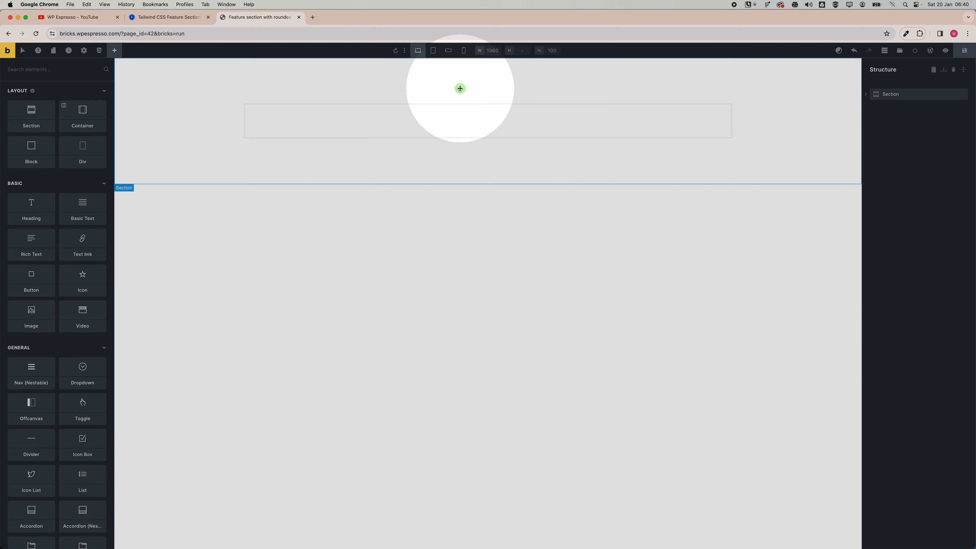
pyautogui.click(881, 95)
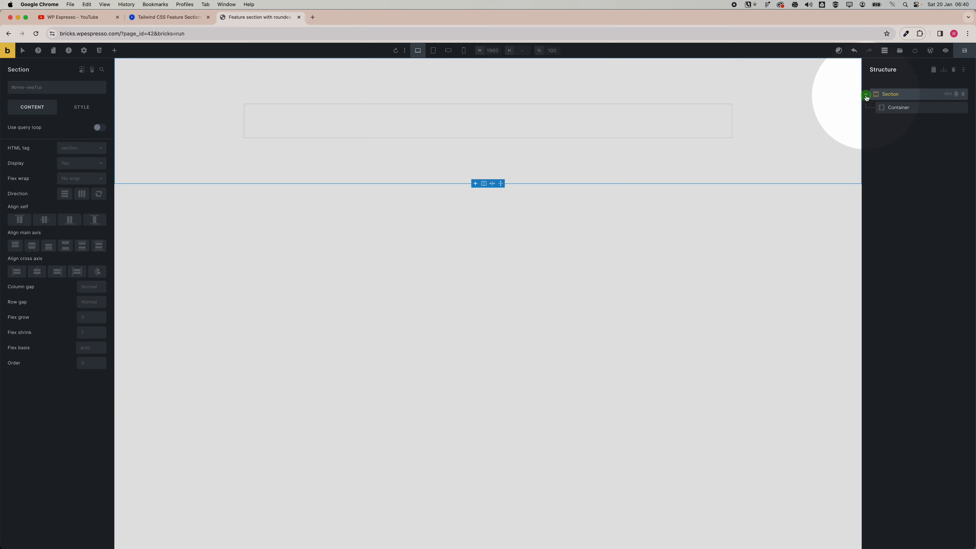
# Add a heading and a rich text element inside the section's container
pyautogui.click(899, 108)
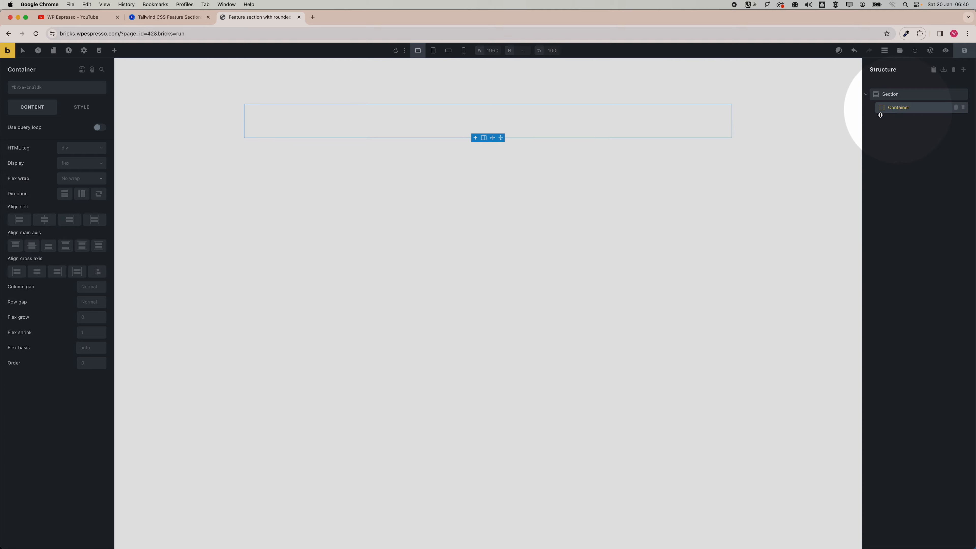
pyautogui.click(118, 53)
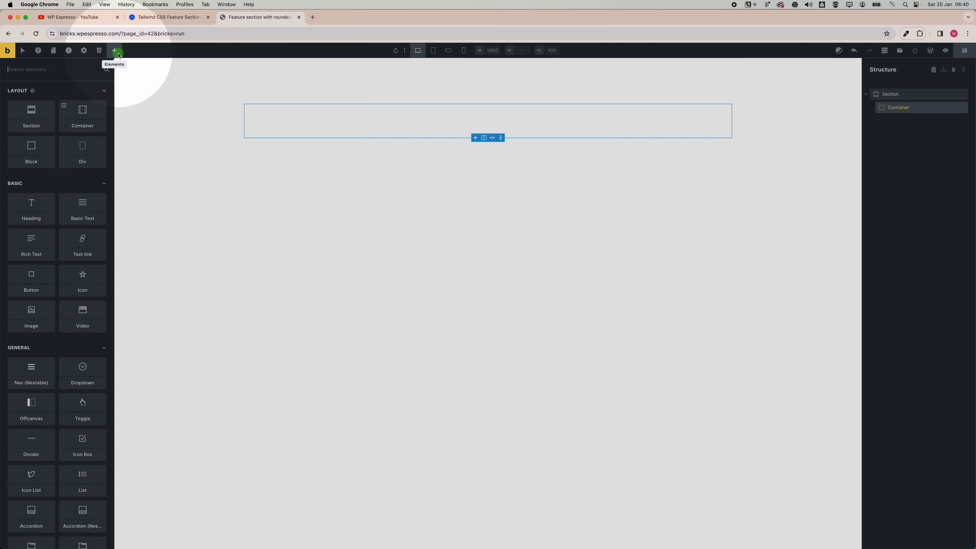
pyautogui.click(31, 208)
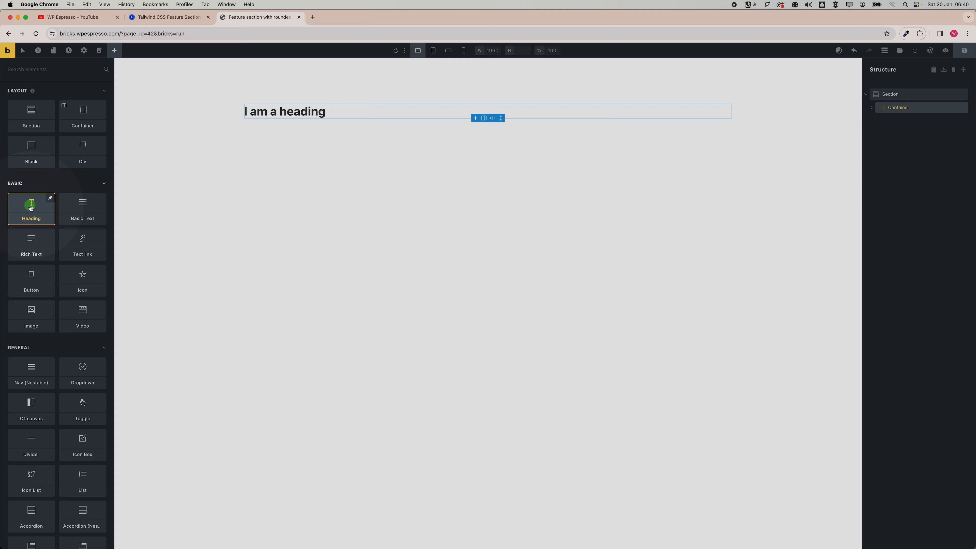
pyautogui.click(32, 238)
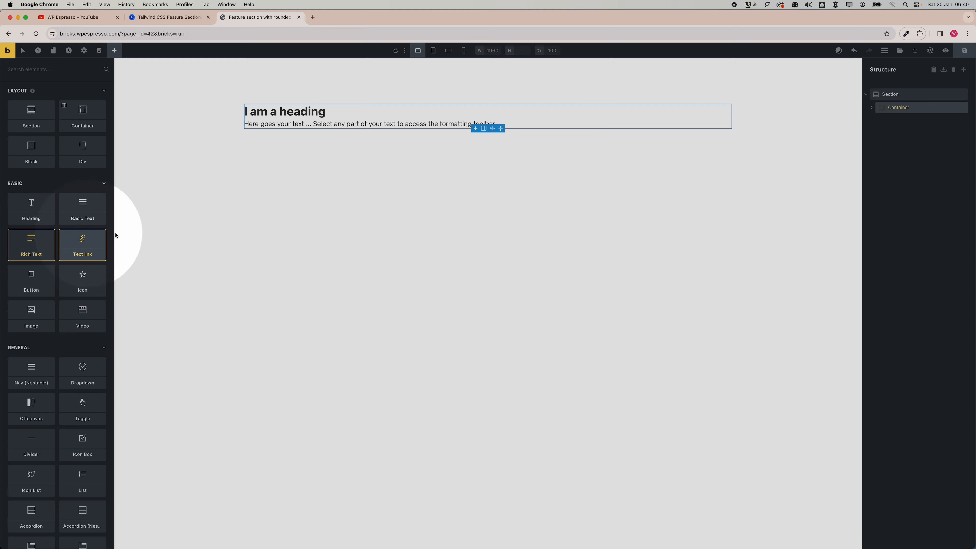
# Add a second container inside the section, below the heading and text container
pyautogui.click(897, 96)
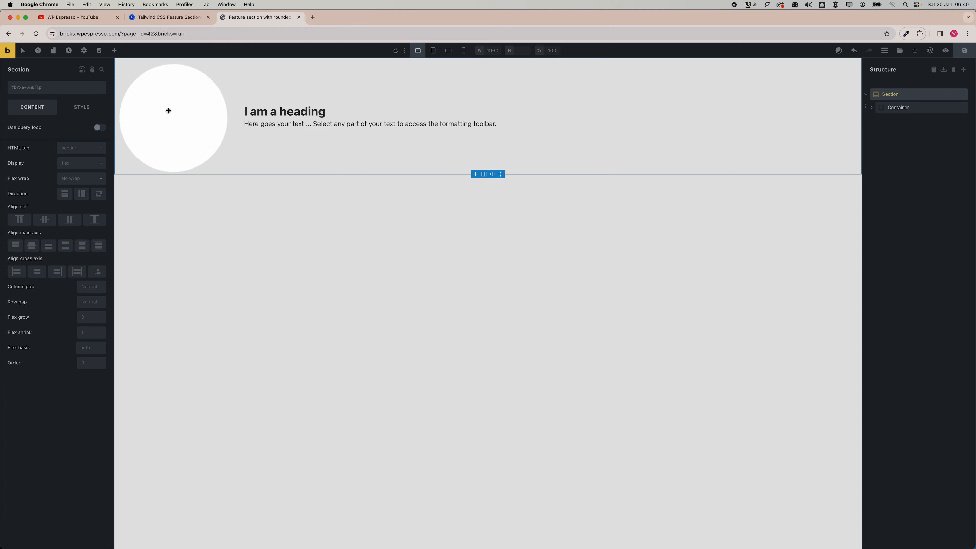
pyautogui.click(116, 54)
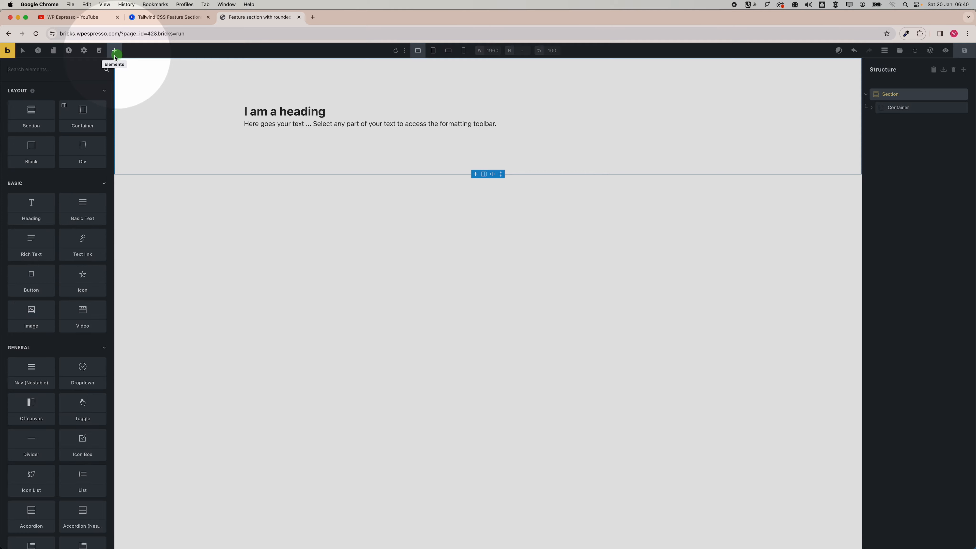
pyautogui.click(85, 118)
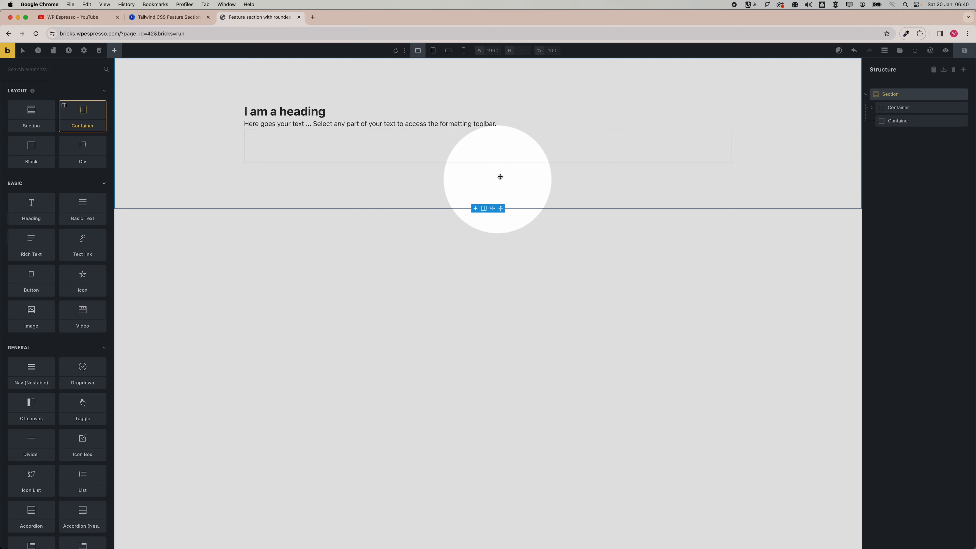
# Set the empty second container's display to grid and its grid template columns to var(--grid-2)
pyautogui.click(900, 121)
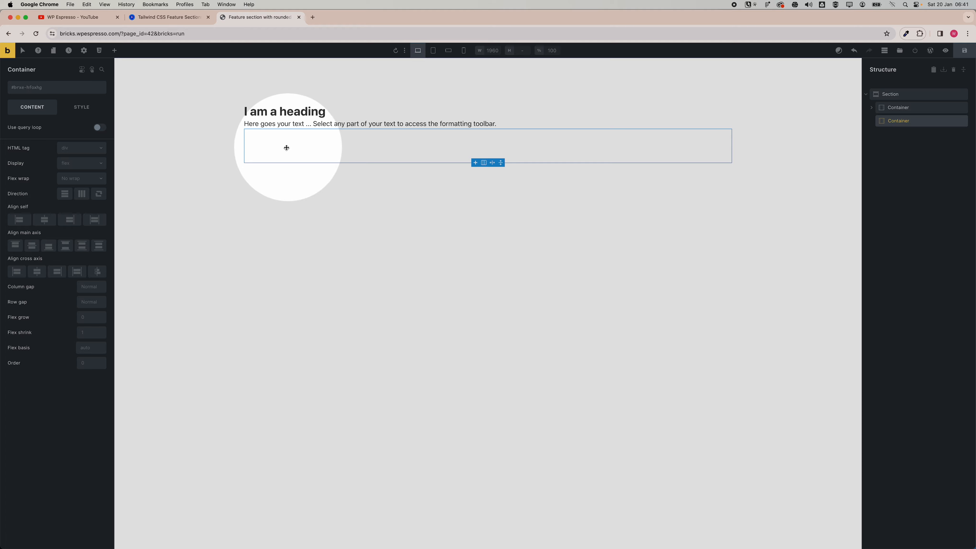
pyautogui.click(66, 165)
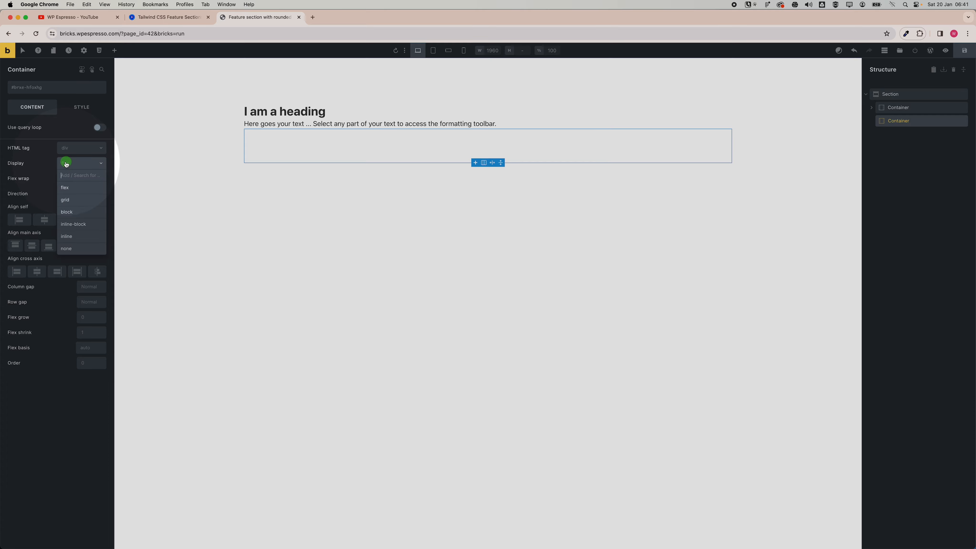
pyautogui.click(75, 200)
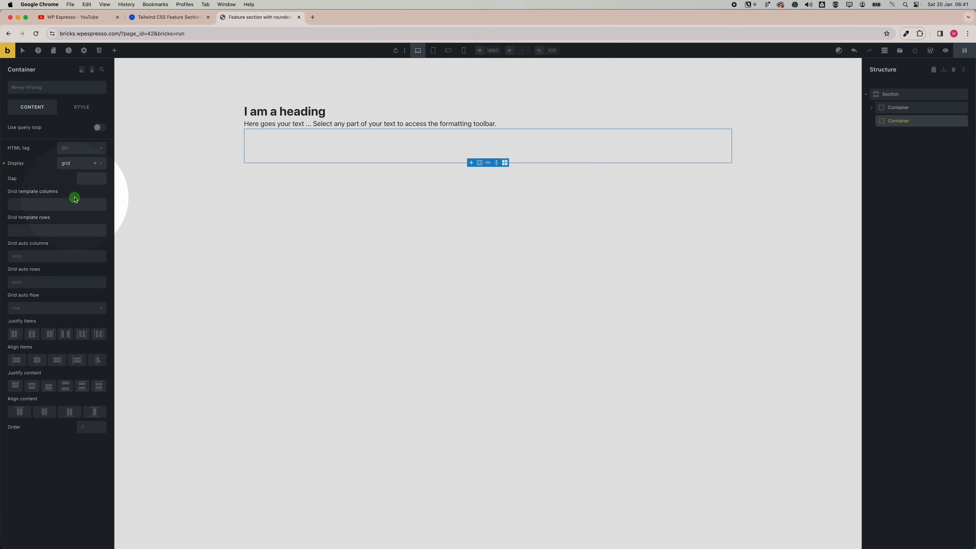
pyautogui.click(49, 202)
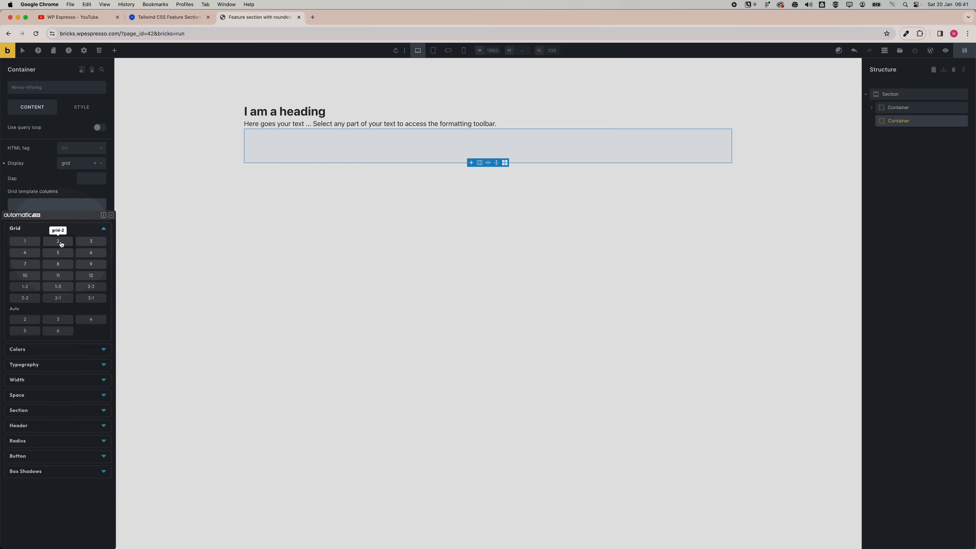
pyautogui.click(58, 241)
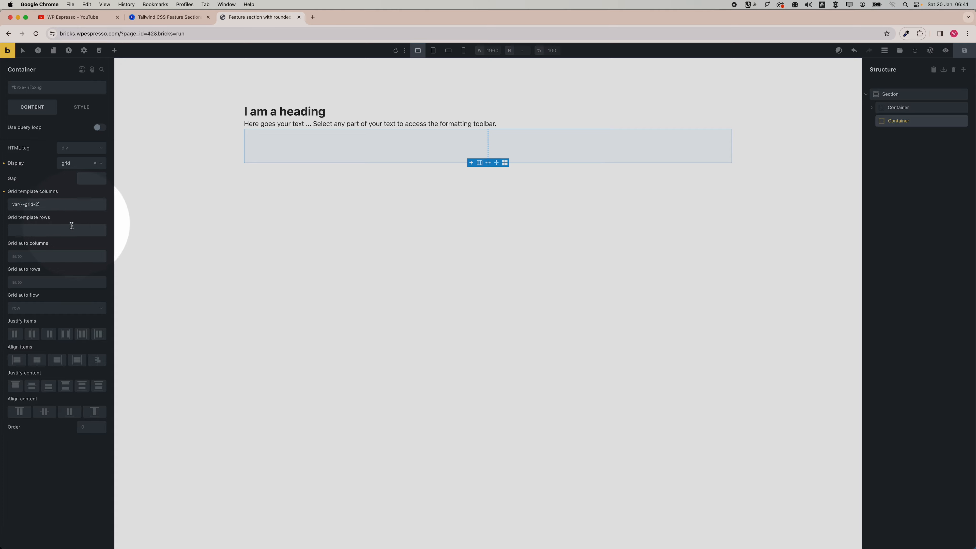
# Check the Flowbite reference layout and set the container's grid template rows to var(--grid-3)
pyautogui.click(168, 17)
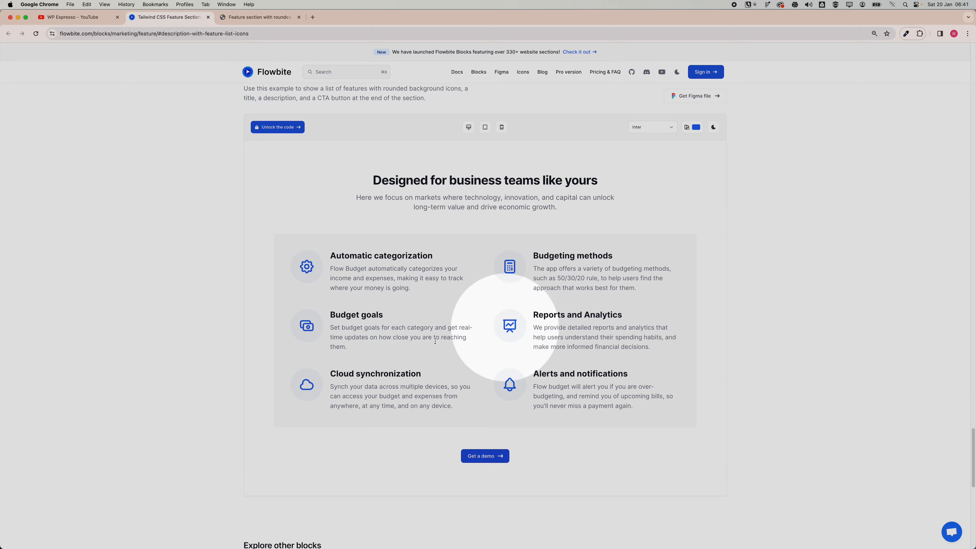
pyautogui.click(258, 17)
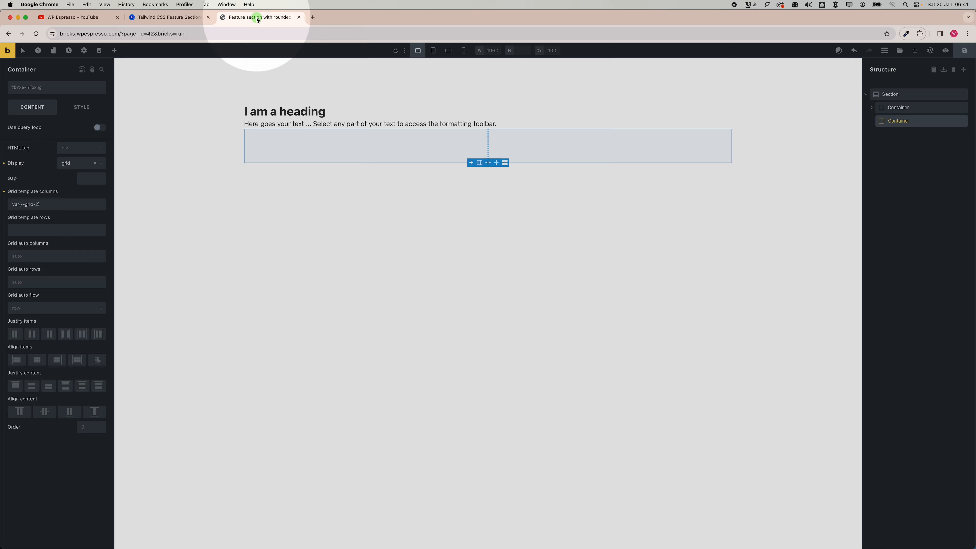
pyautogui.click(51, 234)
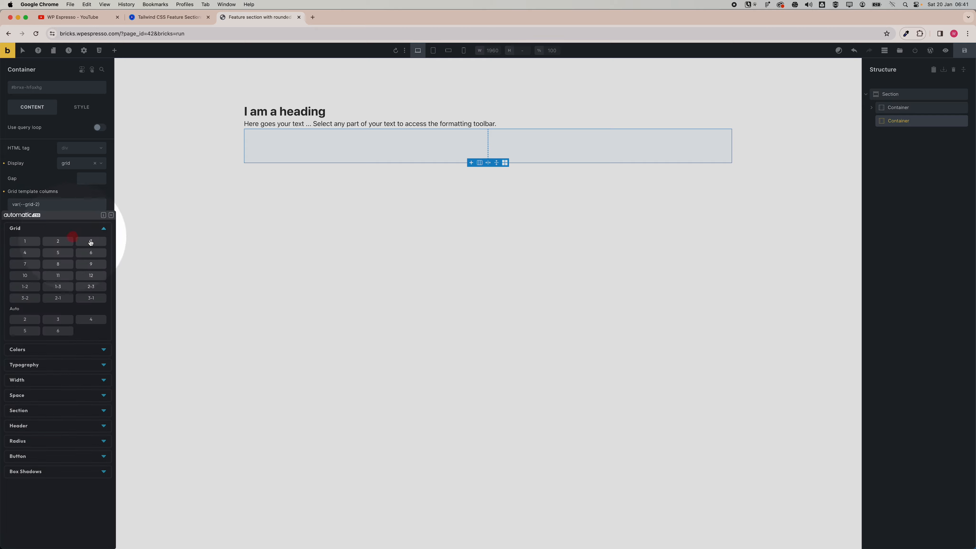
pyautogui.click(98, 242)
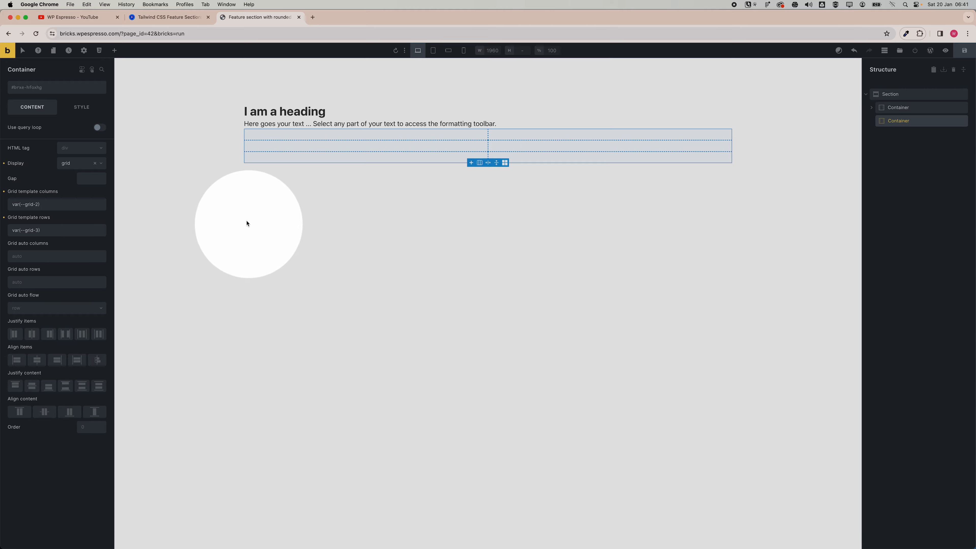
# Try a gap of var(--space-xl) on the grid container, and clear it
pyautogui.click(183, 24)
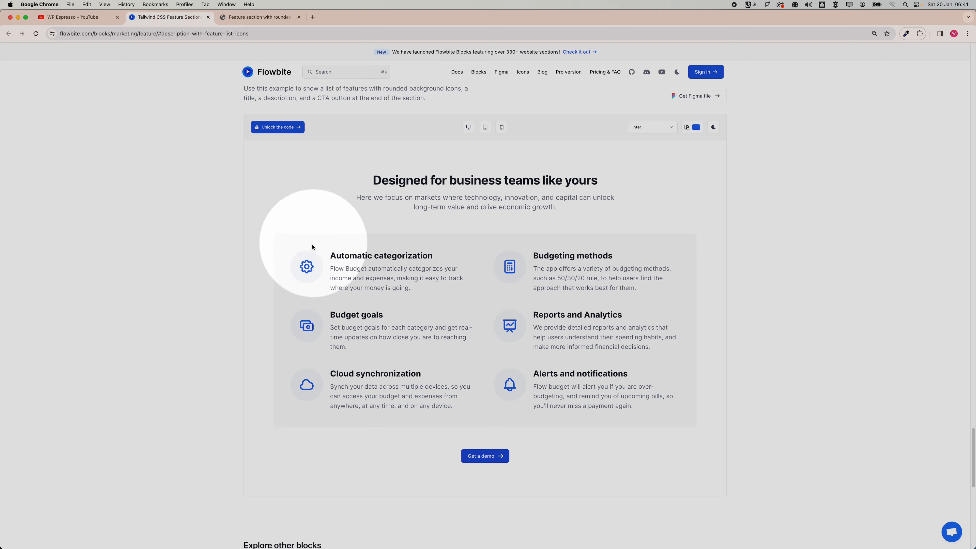
pyautogui.hotkey('ctrl', 'Tab')
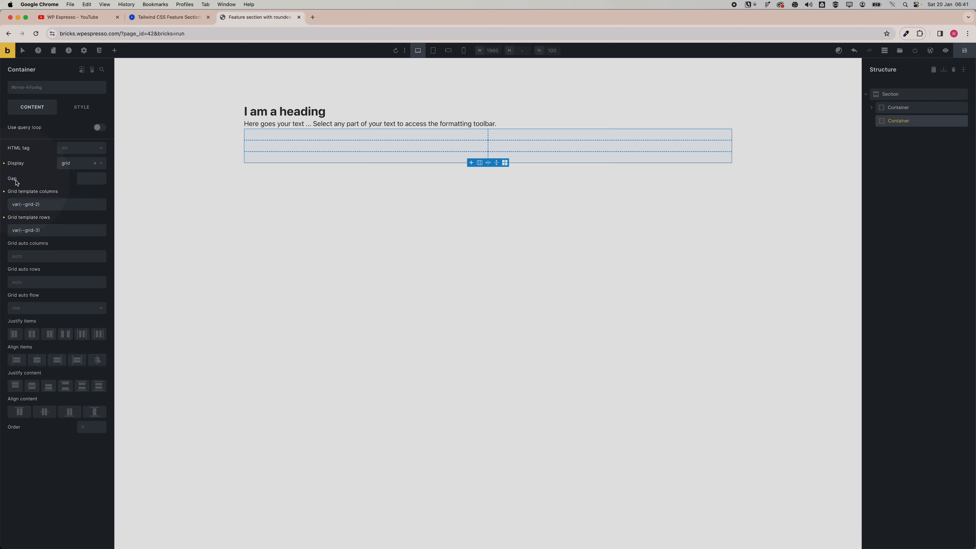
pyautogui.rightClick(84, 178)
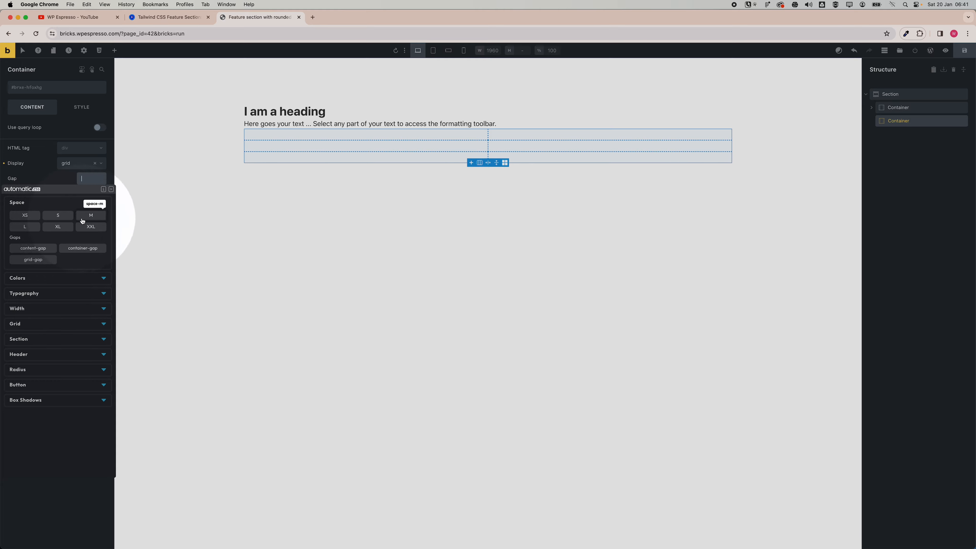
pyautogui.click(63, 228)
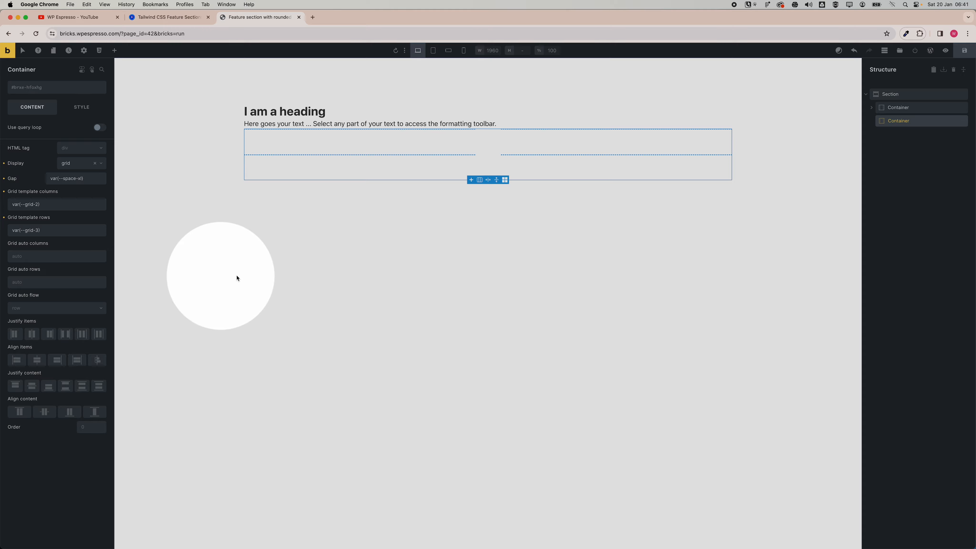
pyautogui.click(258, 276)
pyautogui.click(653, 160)
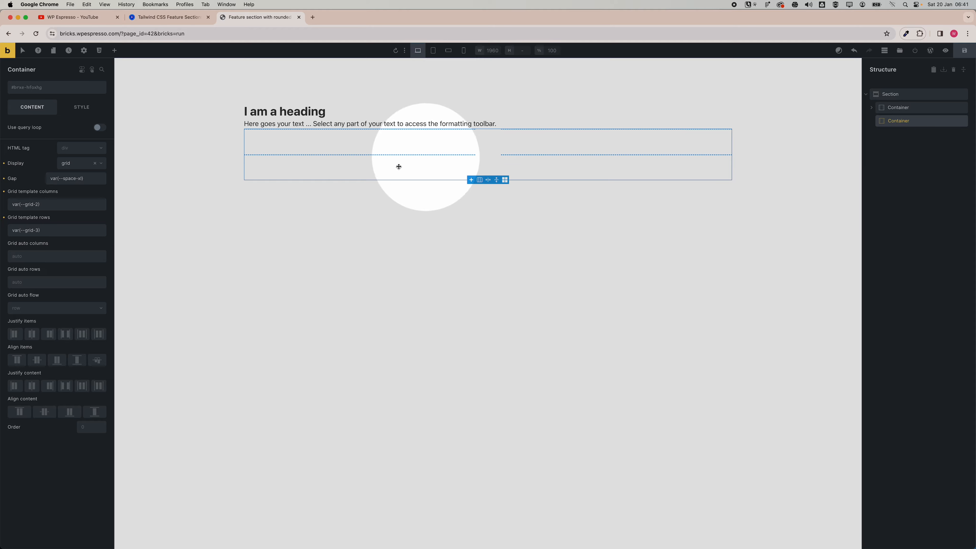
pyautogui.click(86, 180)
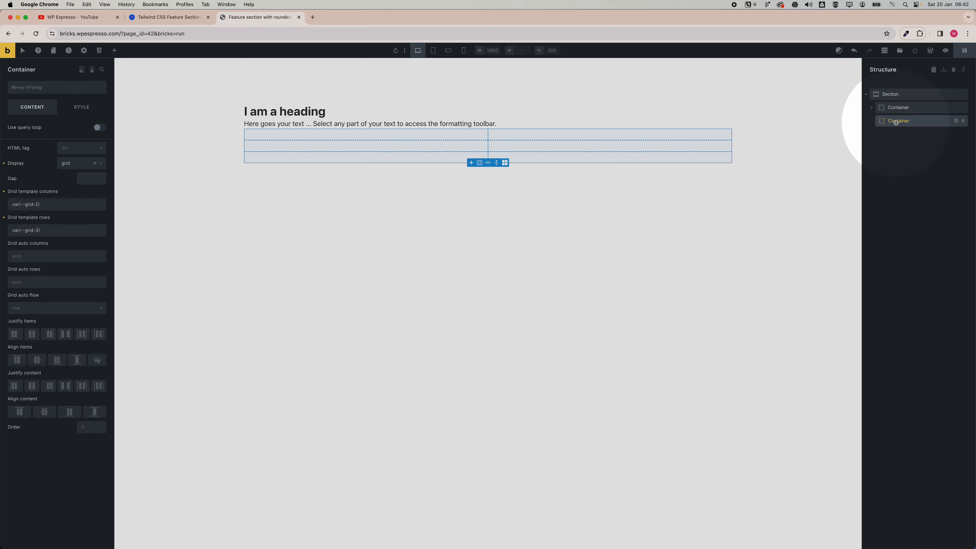
# Add a block inside the grid container and expand the container in the structure
pyautogui.click(114, 51)
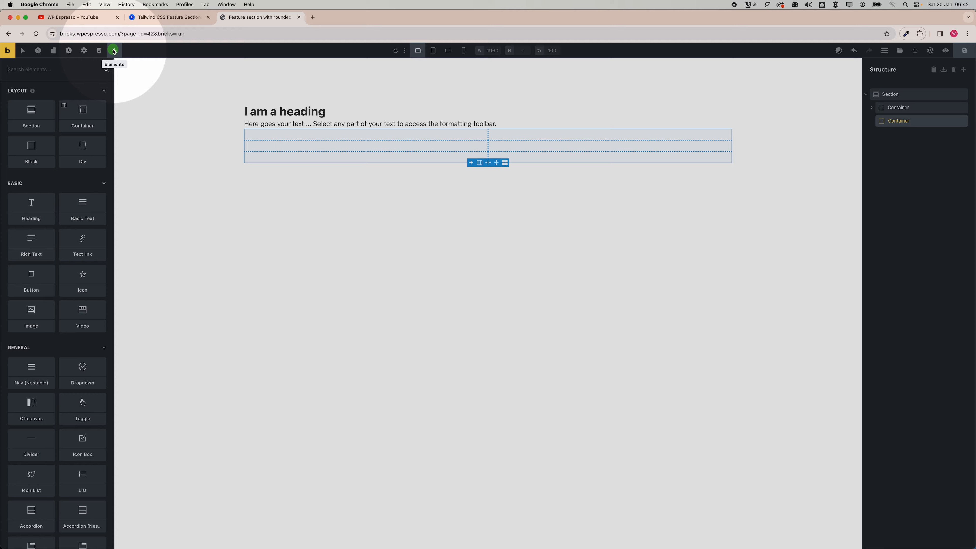
pyautogui.click(31, 155)
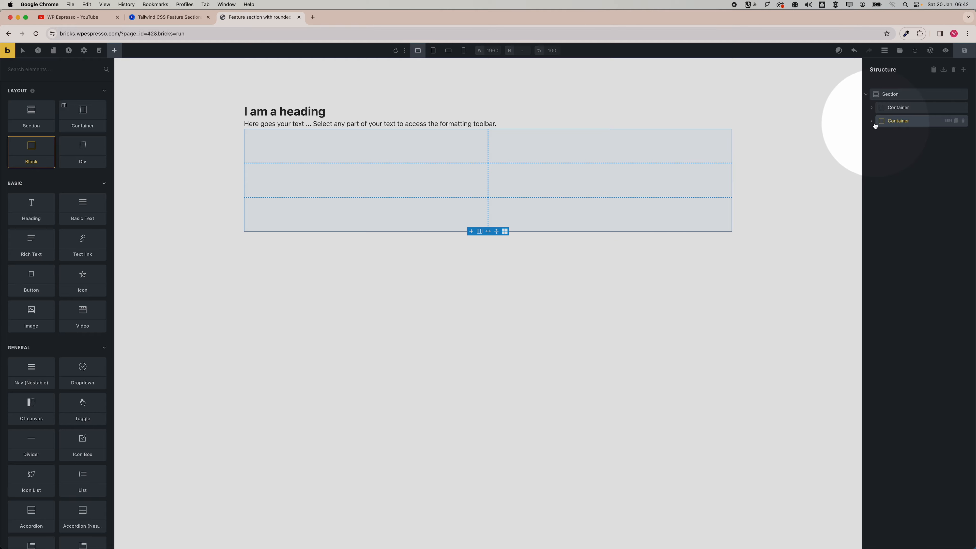
pyautogui.click(897, 121)
# Select the block in the grid container and examine how the icon, title and description are arranged in the Flowbite reference's first feature card
pyautogui.click(906, 135)
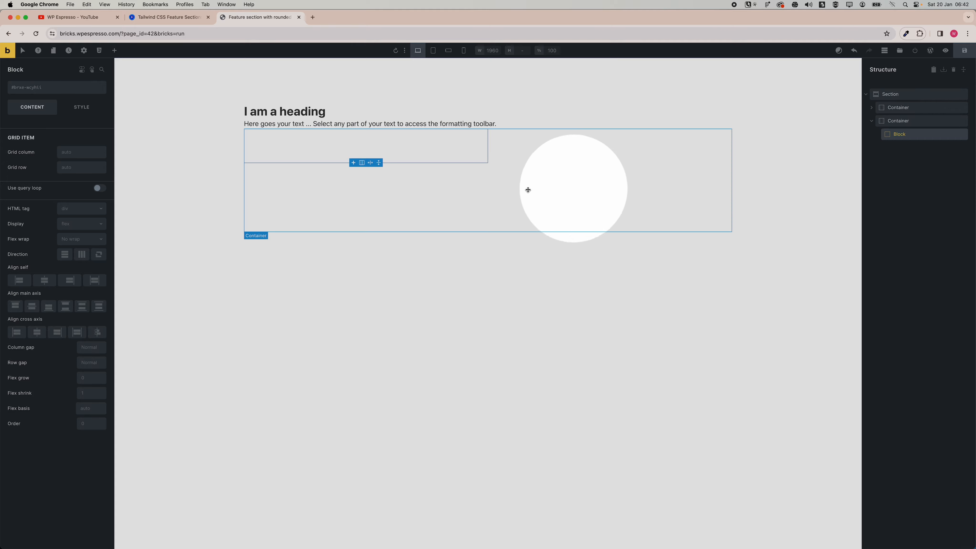
pyautogui.click(175, 17)
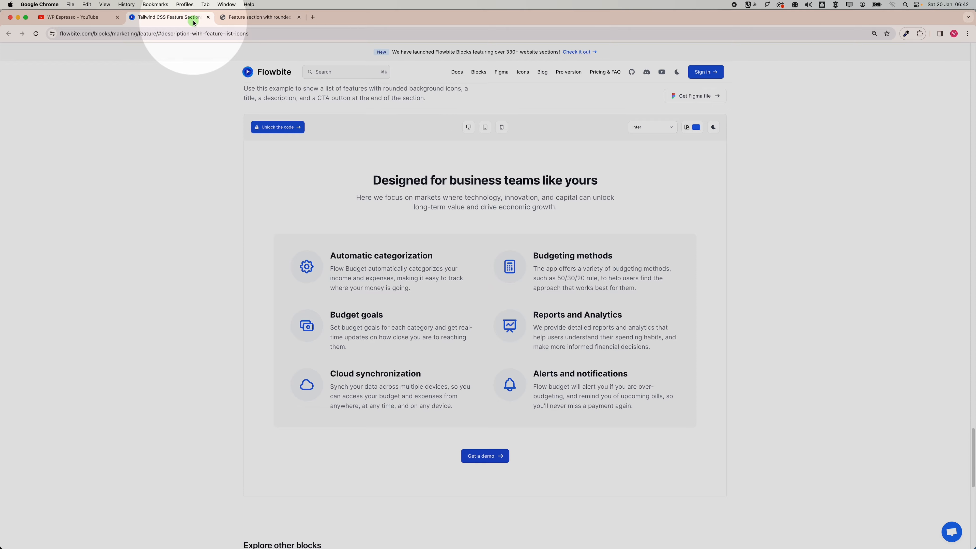
pyautogui.moveTo(336, 256); pyautogui.dragTo(391, 255)
pyautogui.moveTo(341, 273); pyautogui.dragTo(409, 278)
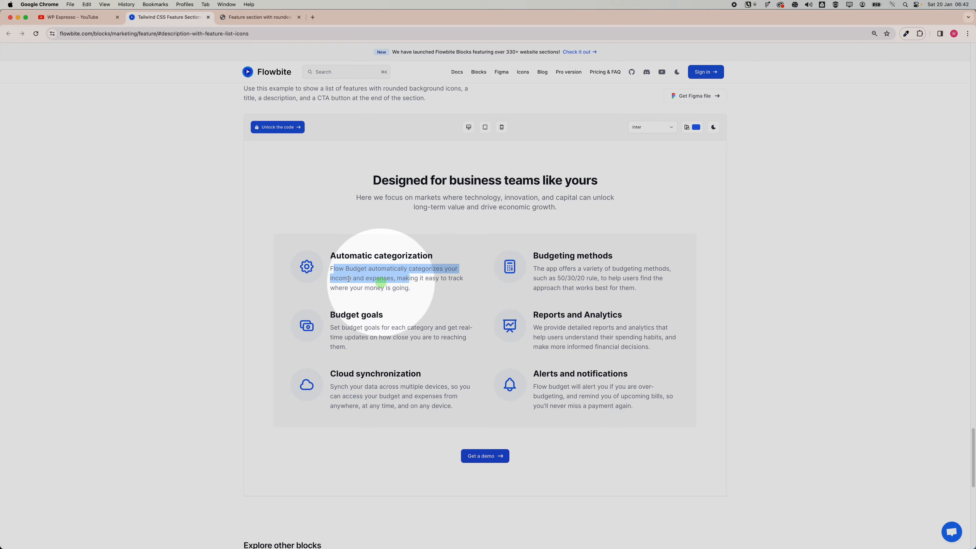
pyautogui.click(242, 18)
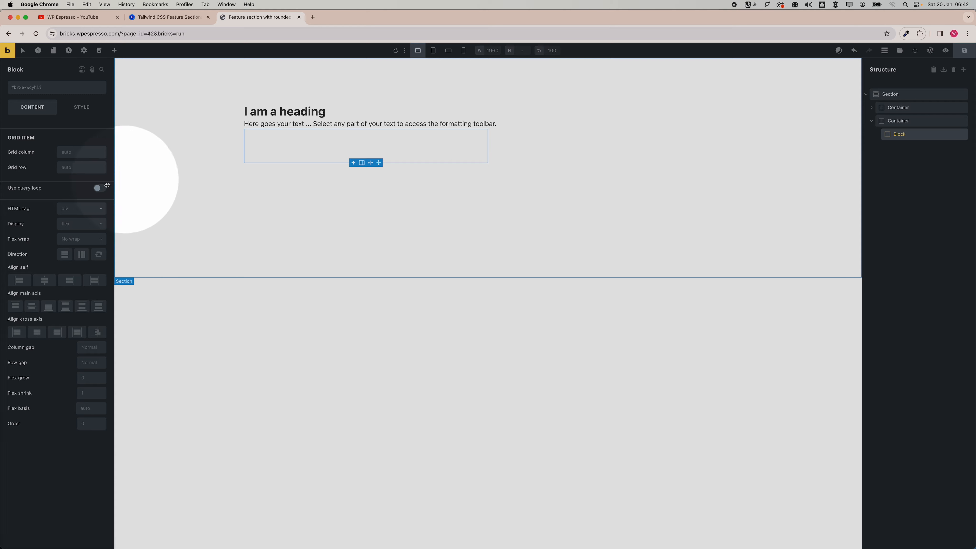
# Set the block's display to grid and its grid template columns to var(--grid-2)
pyautogui.click(69, 111)
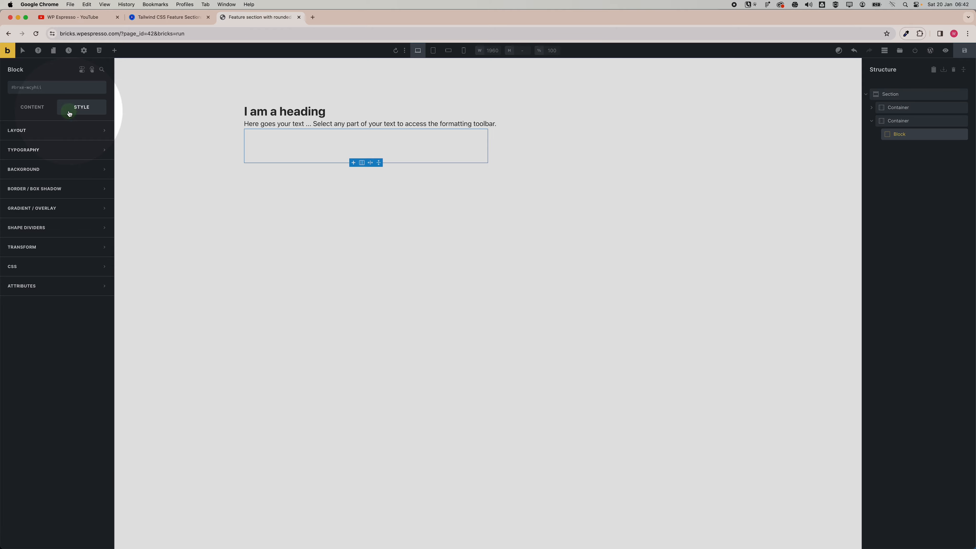
pyautogui.click(36, 110)
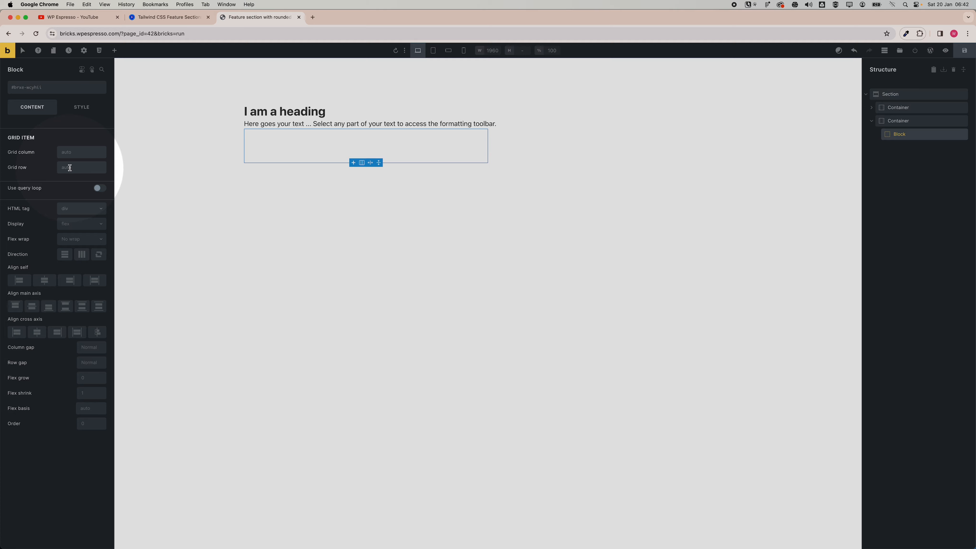
pyautogui.click(72, 223)
pyautogui.click(73, 258)
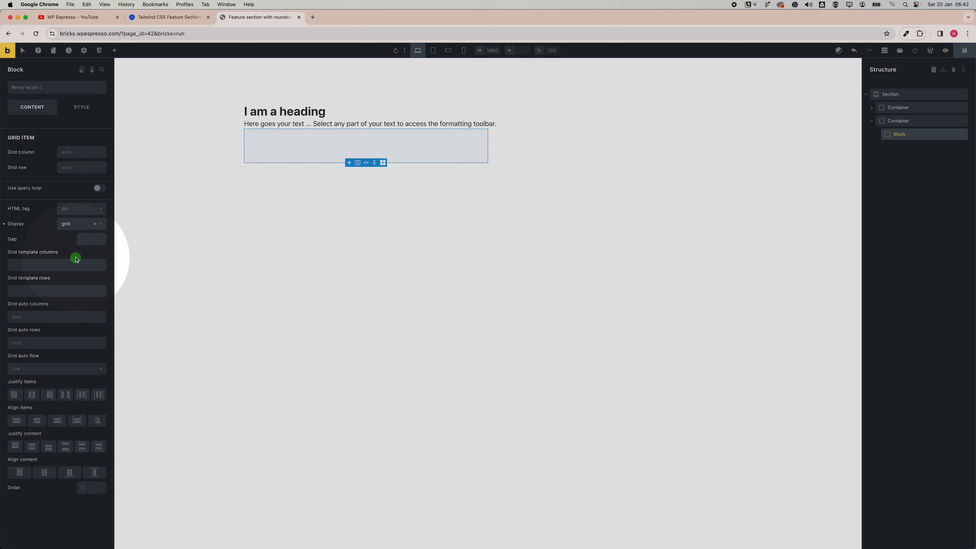
pyautogui.rightClick(40, 264)
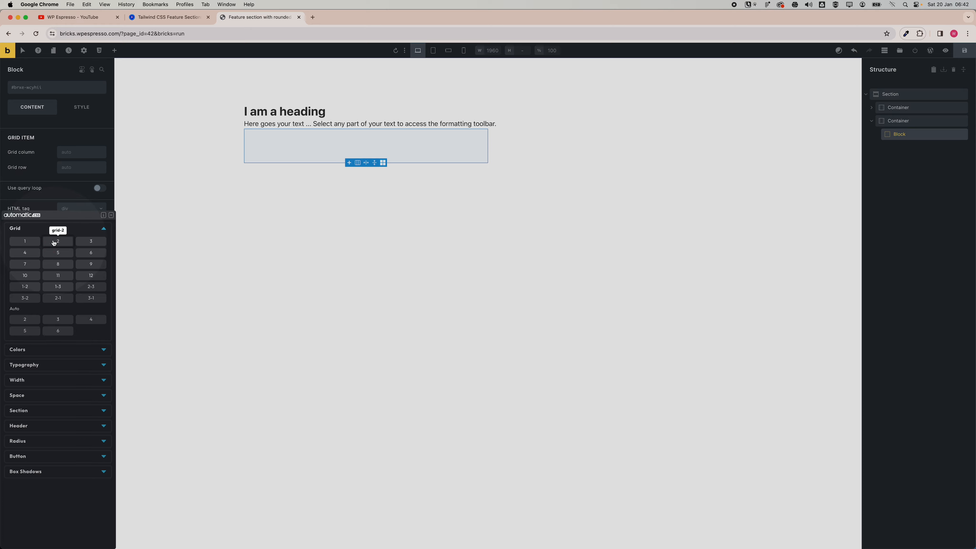
pyautogui.click(54, 241)
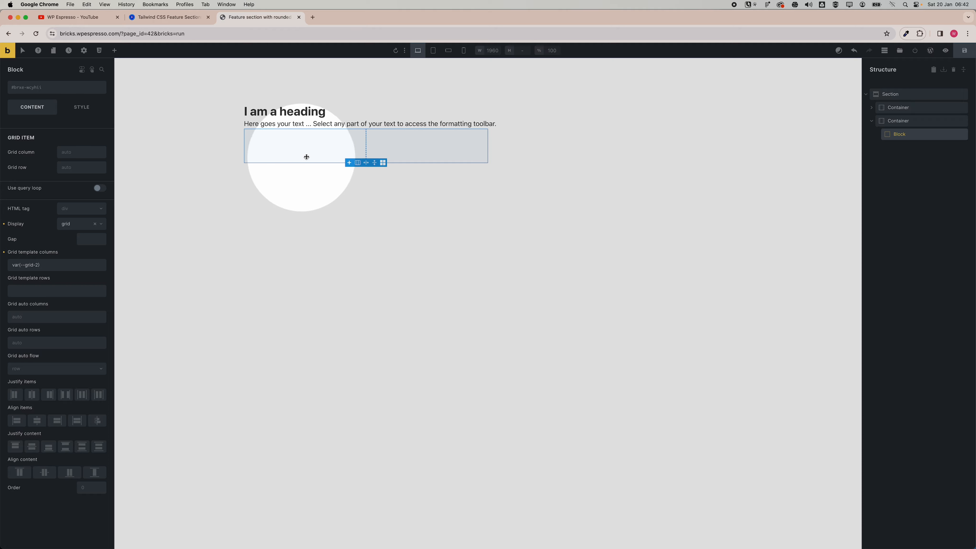
# Try the 1-2 and 1-4 column ratios on the block, and set its grid template columns to var(--grid-1-3)
pyautogui.doubleClick(37, 265)
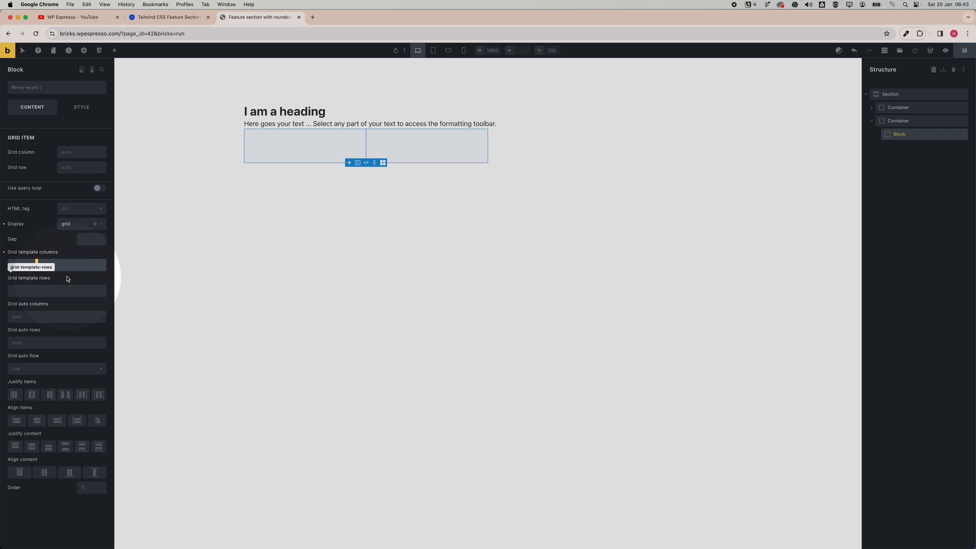
pyautogui.write('1-2)')
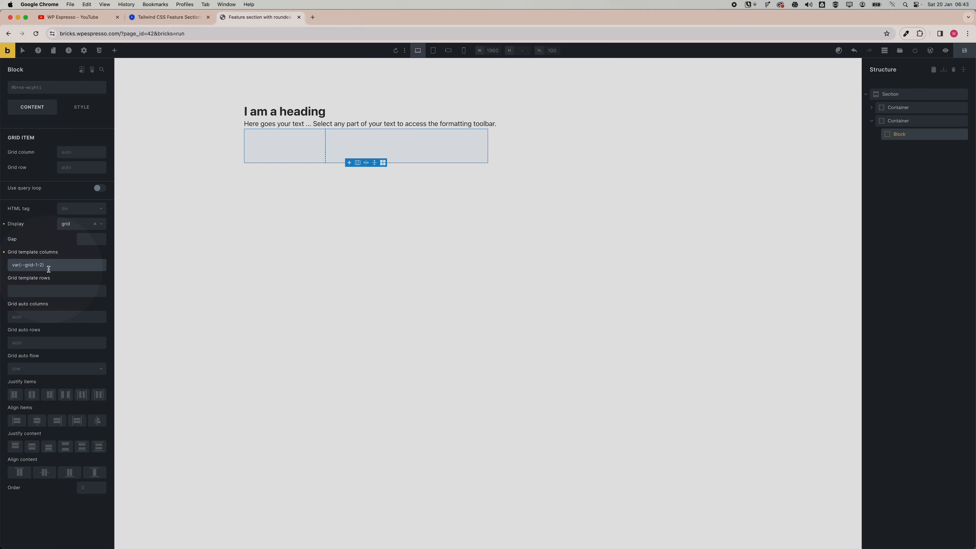
pyautogui.press('BackSpace')
pyautogui.write('3')
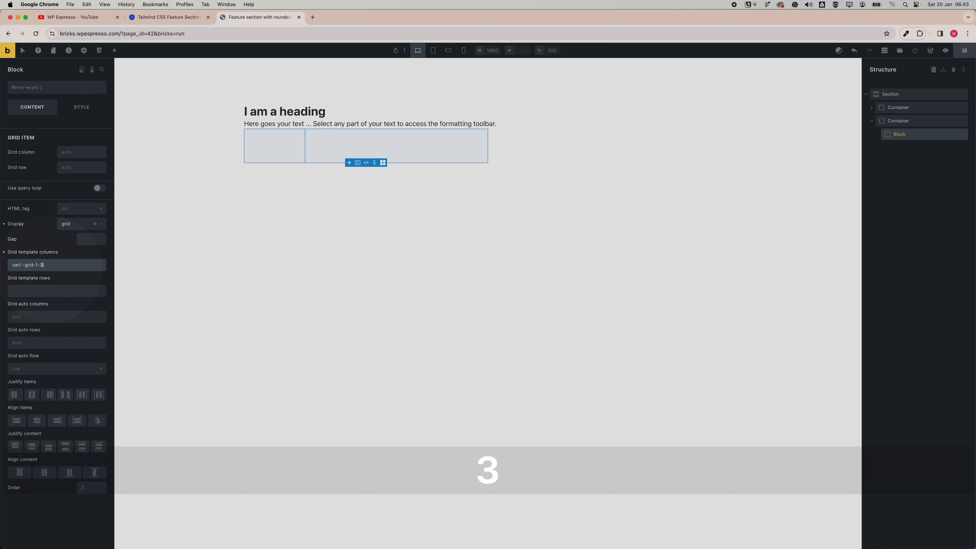
pyautogui.press('BackSpace')
pyautogui.write('4')
pyautogui.press('BackSpace')
pyautogui.write('3')
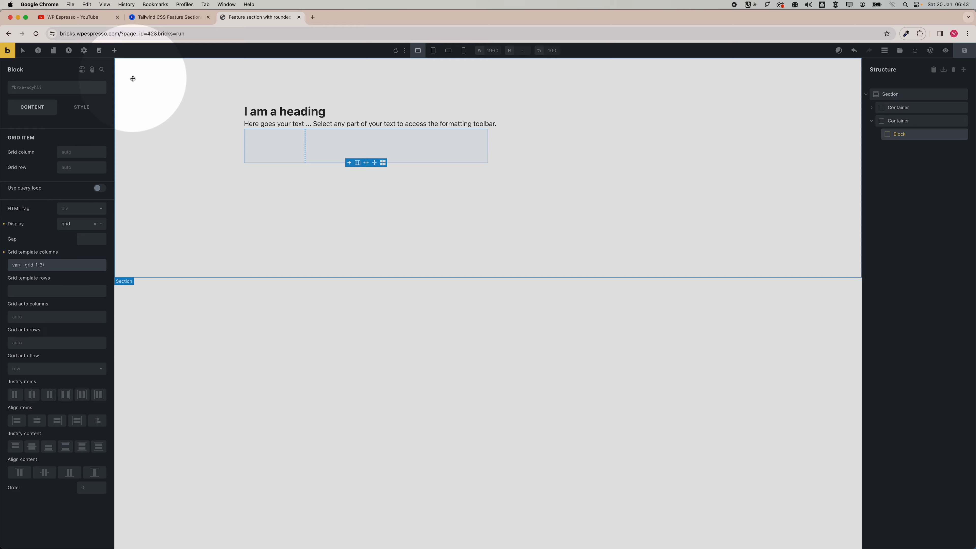
# Add two blocks inside the grid block and expand it in the structure
pyautogui.click(114, 51)
pyautogui.click(38, 74)
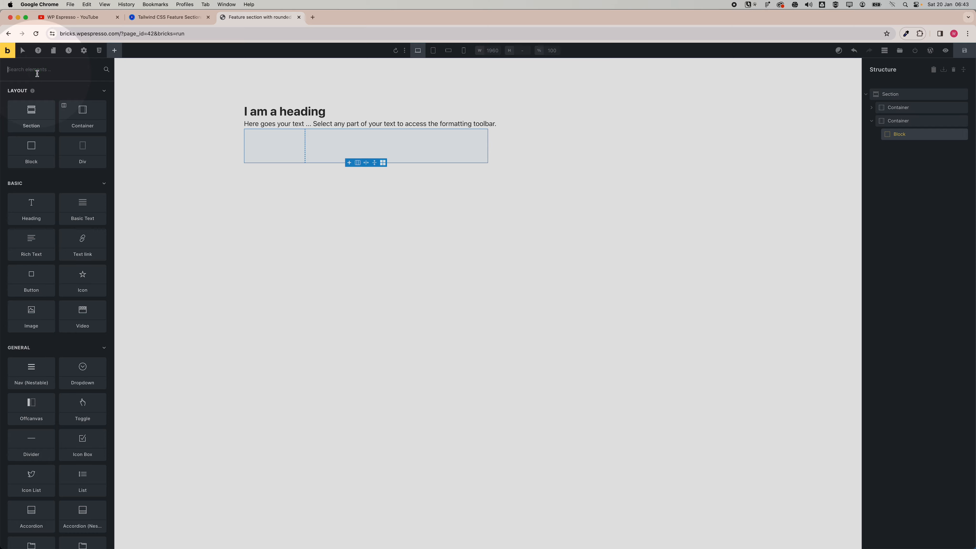
pyautogui.write('icon')
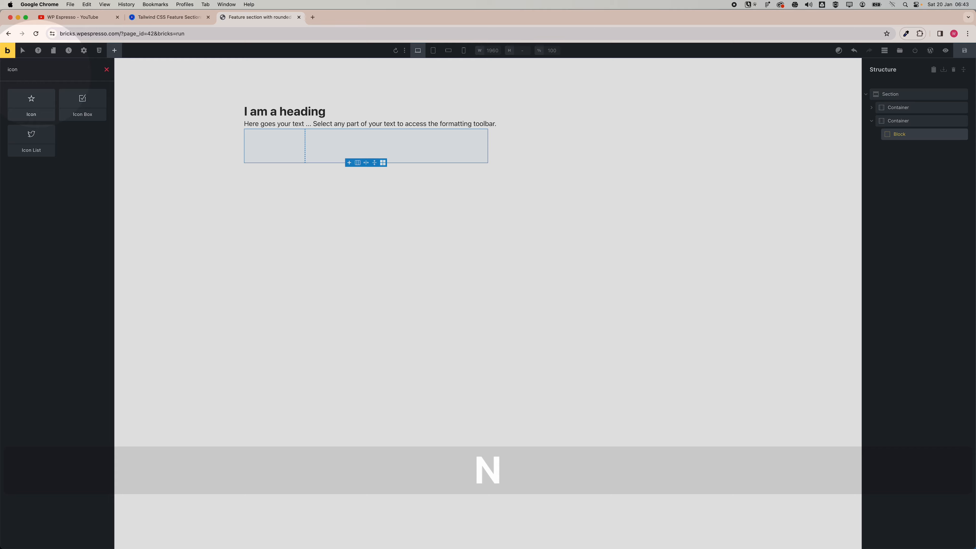
pyautogui.click(107, 69)
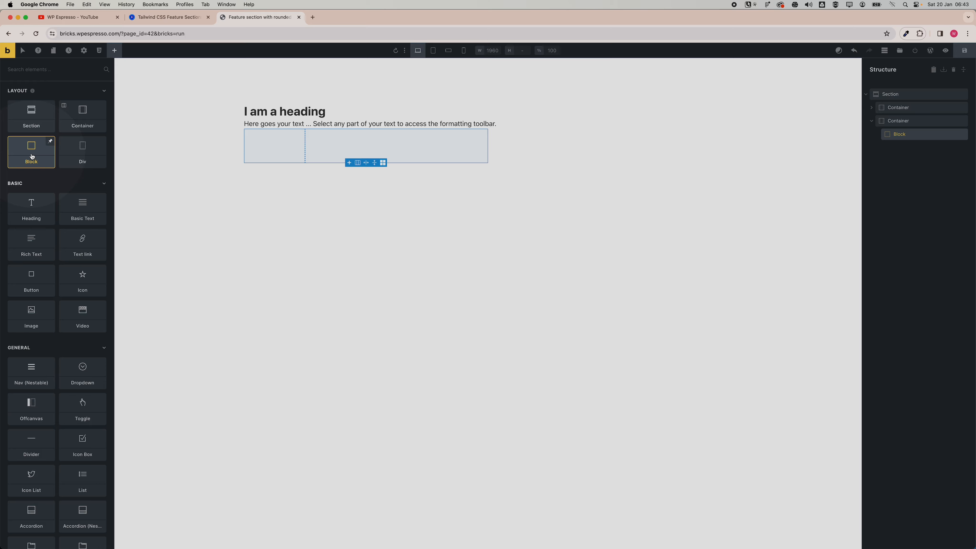
pyautogui.moveTo(27, 153); pyautogui.dragTo(910, 150)
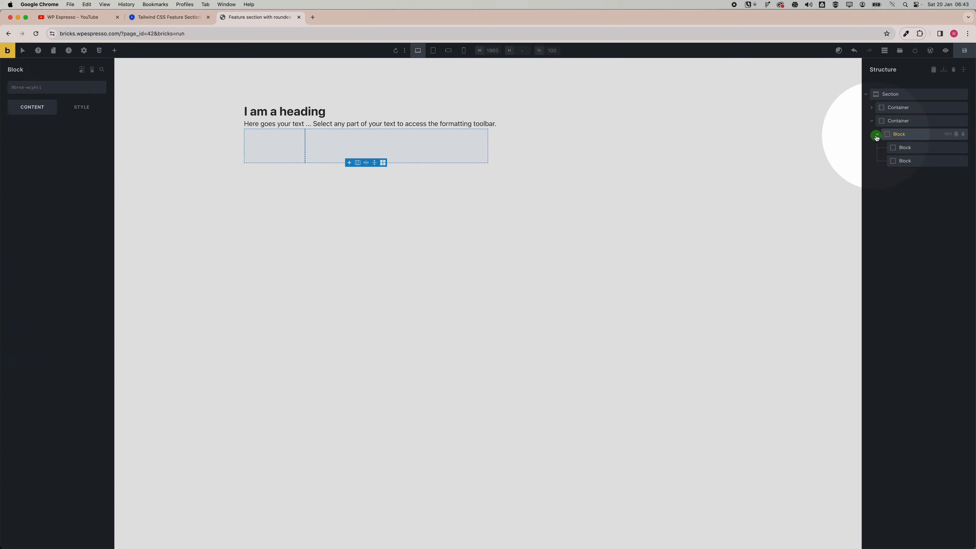
# Rename the first nested block "icon block" and the second one "Content block"
pyautogui.click(910, 152)
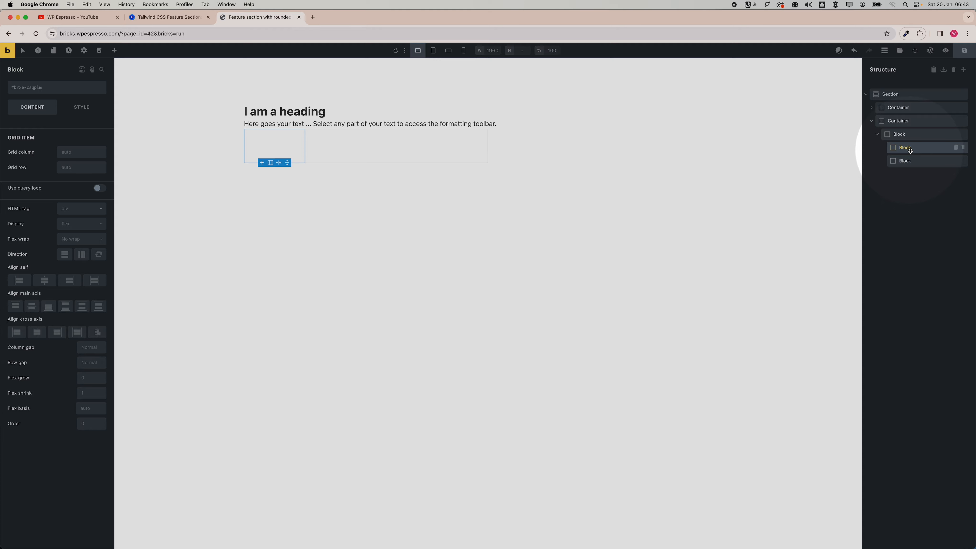
pyautogui.doubleClick(911, 150)
pyautogui.write('ico')
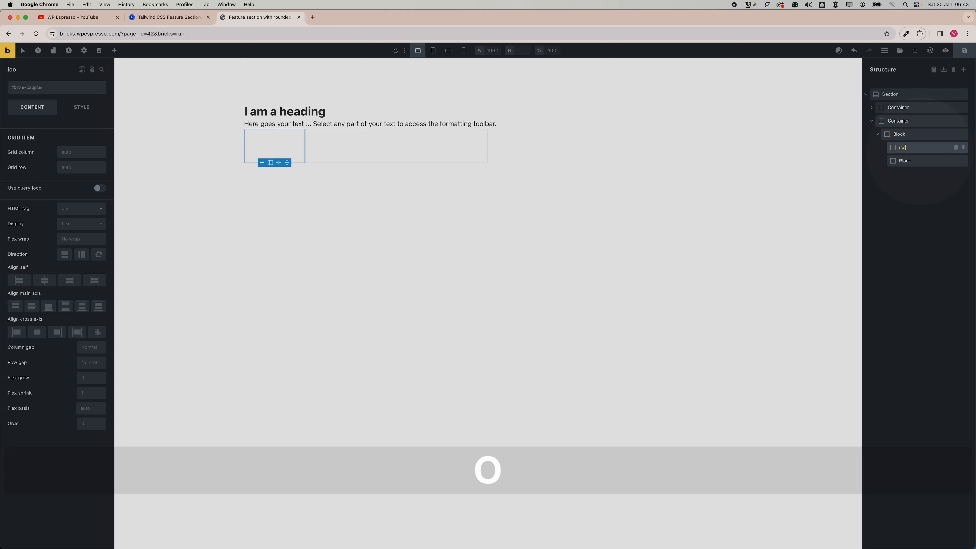
pyautogui.write('n block')
pyautogui.doubleClick(907, 161)
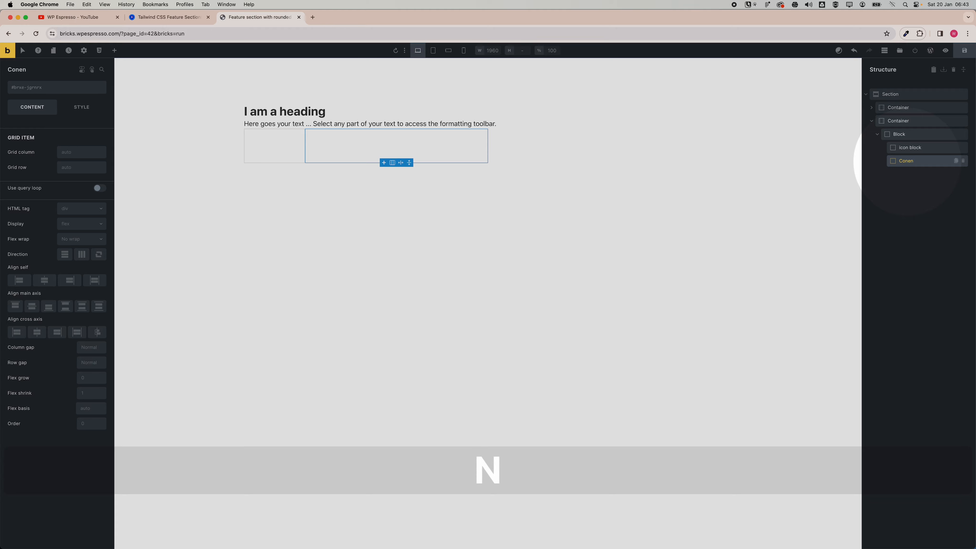
pyautogui.write('Content block')
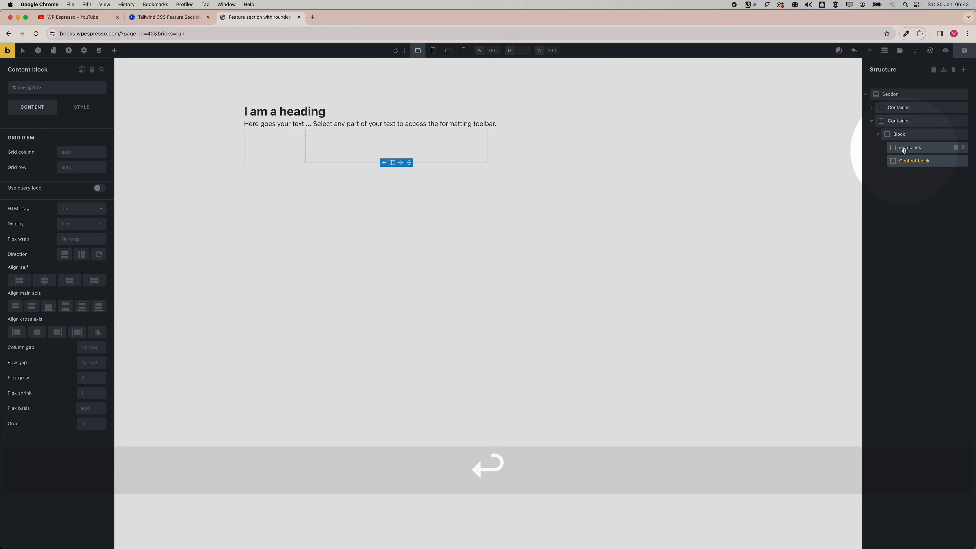
# Add an Icon element inside the icon block
pyautogui.click(914, 148)
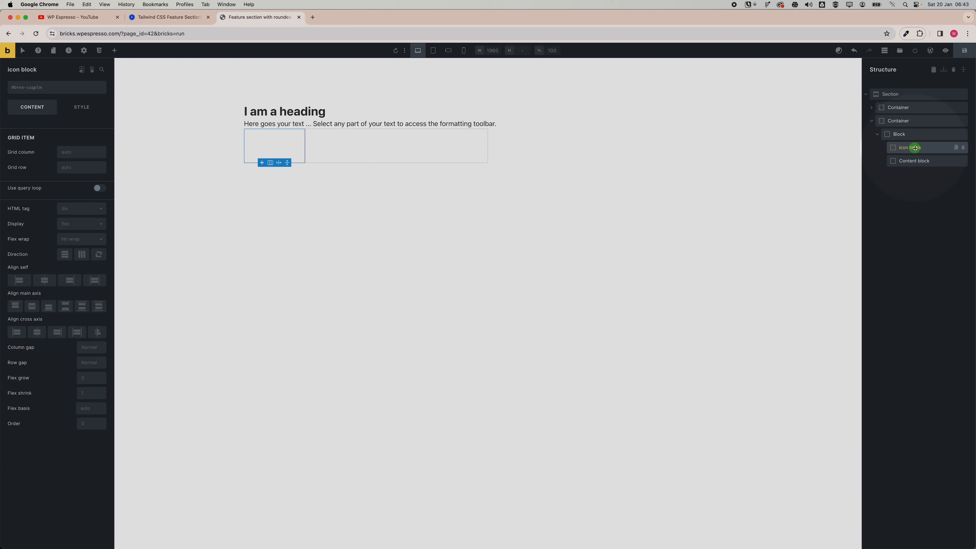
pyautogui.click(115, 51)
pyautogui.write('icon')
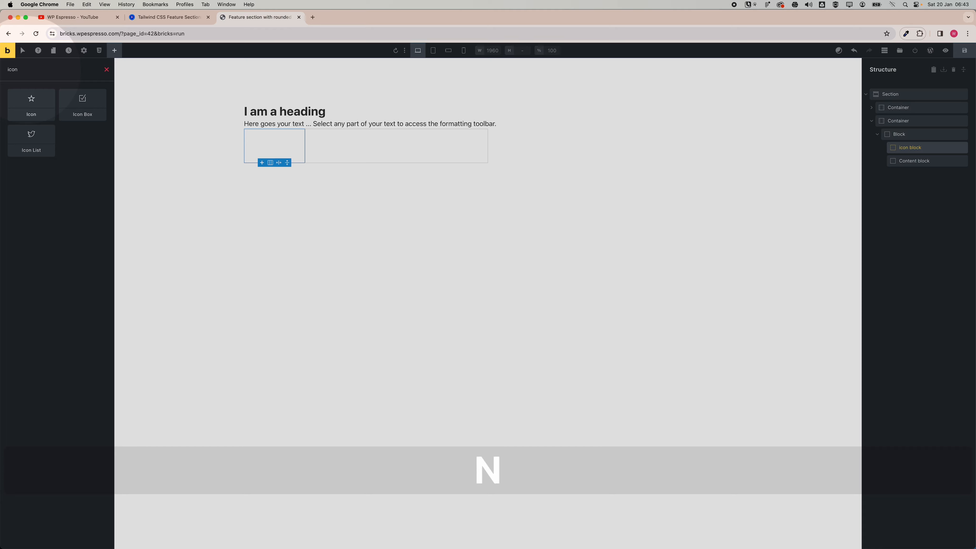
pyautogui.click(31, 103)
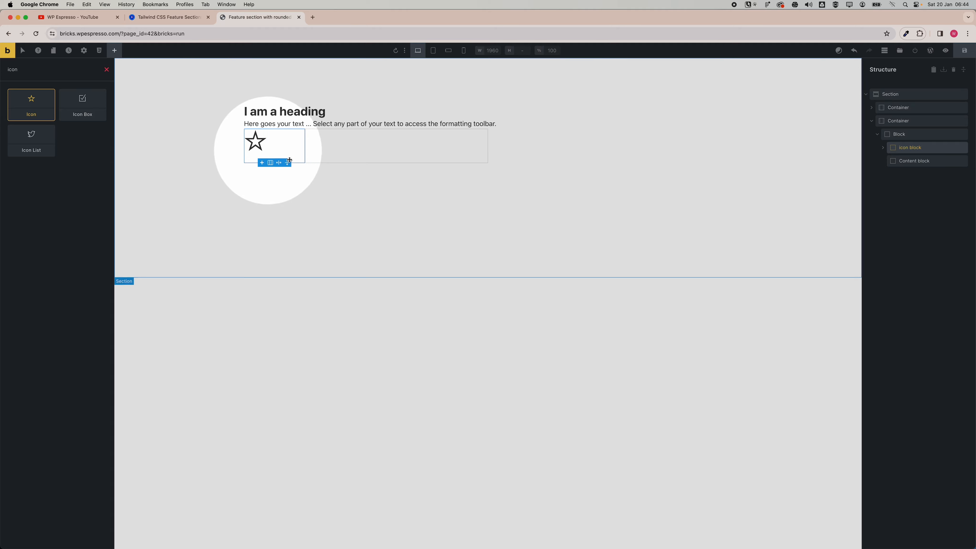
# Add a Heading and a Rich Text element inside the Content block
pyautogui.click(904, 164)
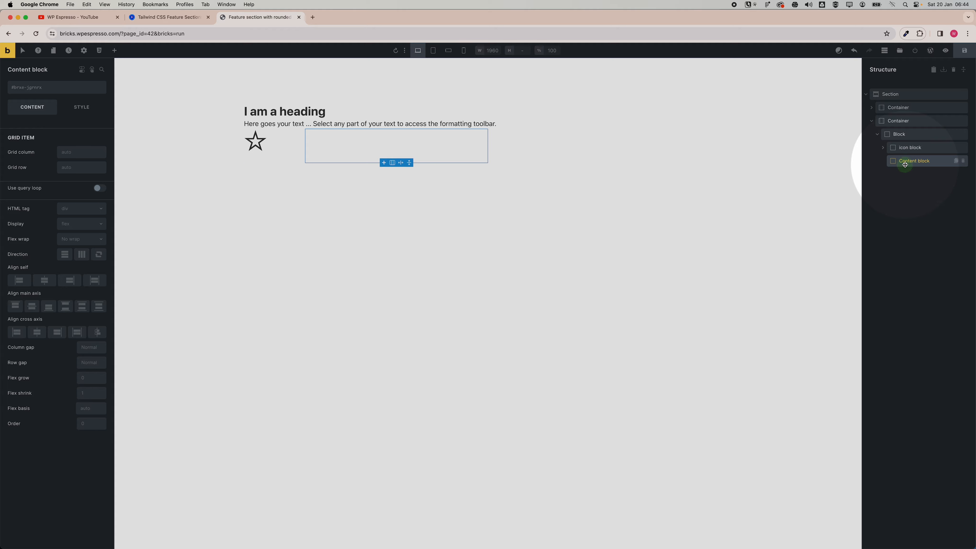
pyautogui.click(114, 51)
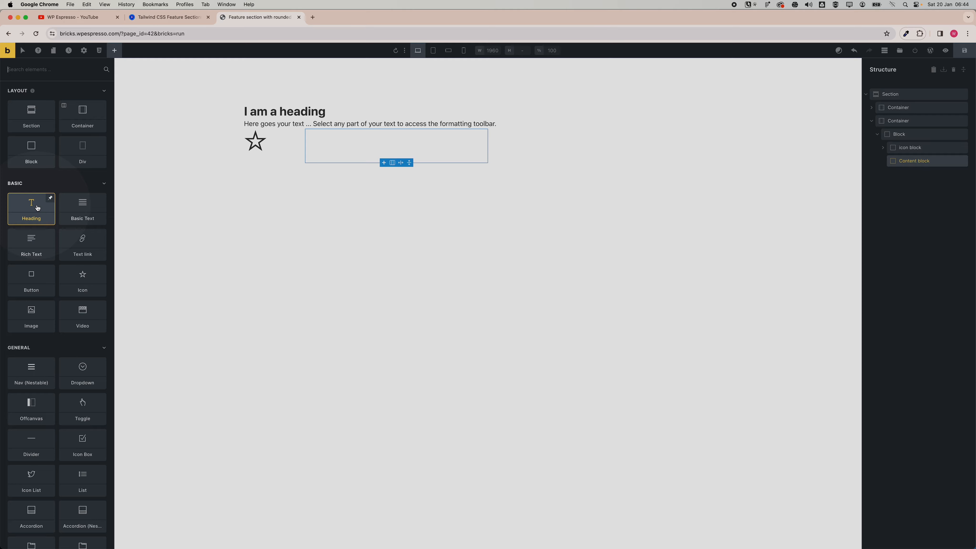
pyautogui.click(38, 208)
pyautogui.click(33, 241)
pyautogui.click(299, 225)
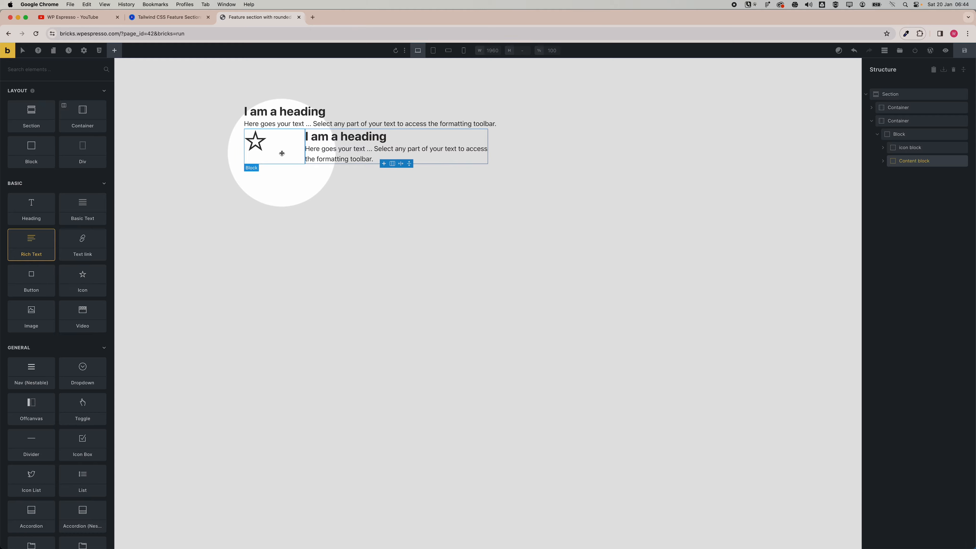
# Align the icon block's cross axis to the end so the icon sits beside the content
pyautogui.click(909, 147)
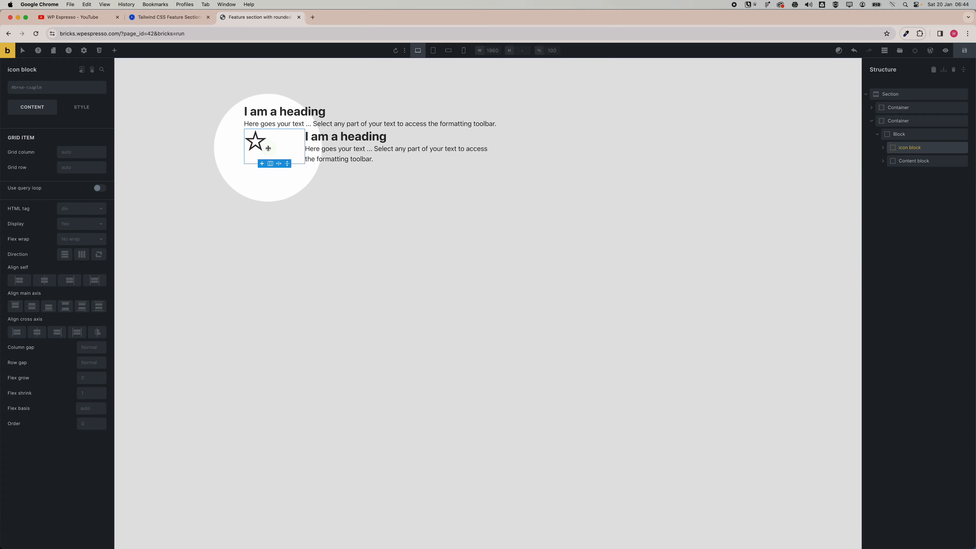
pyautogui.click(68, 279)
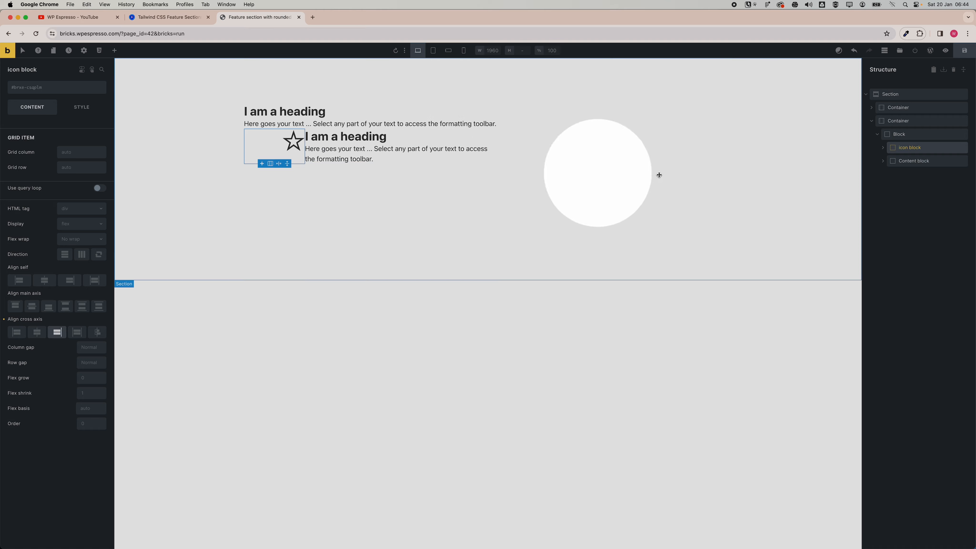
# Generate and apply classes for the card block and its child elements with the base name card_left_icon, keeping label sync on
pyautogui.click(902, 135)
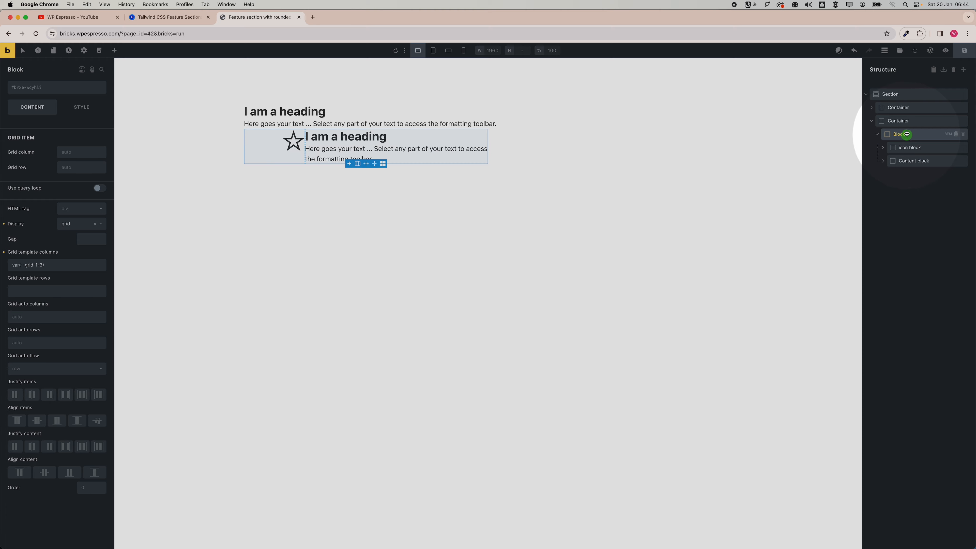
pyautogui.click(948, 135)
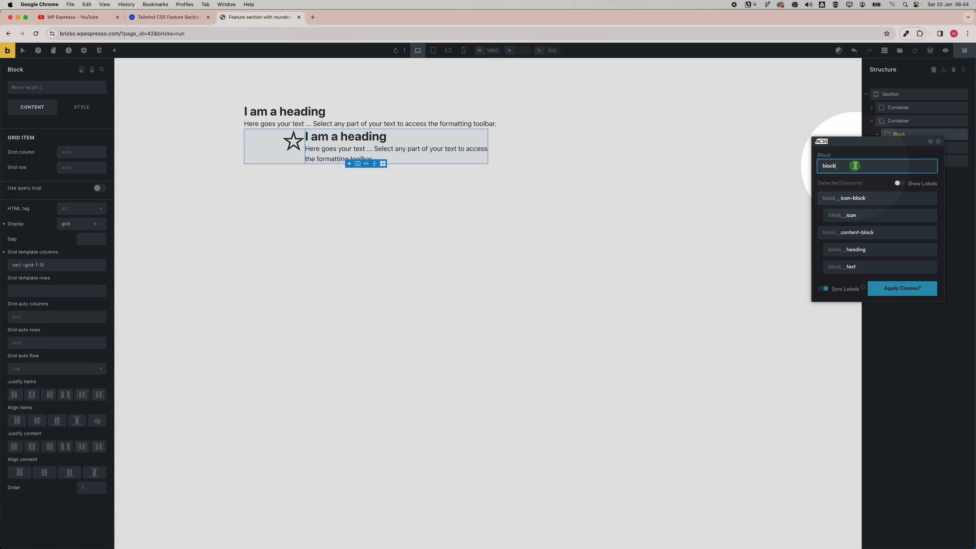
pyautogui.write('card_left_icon')
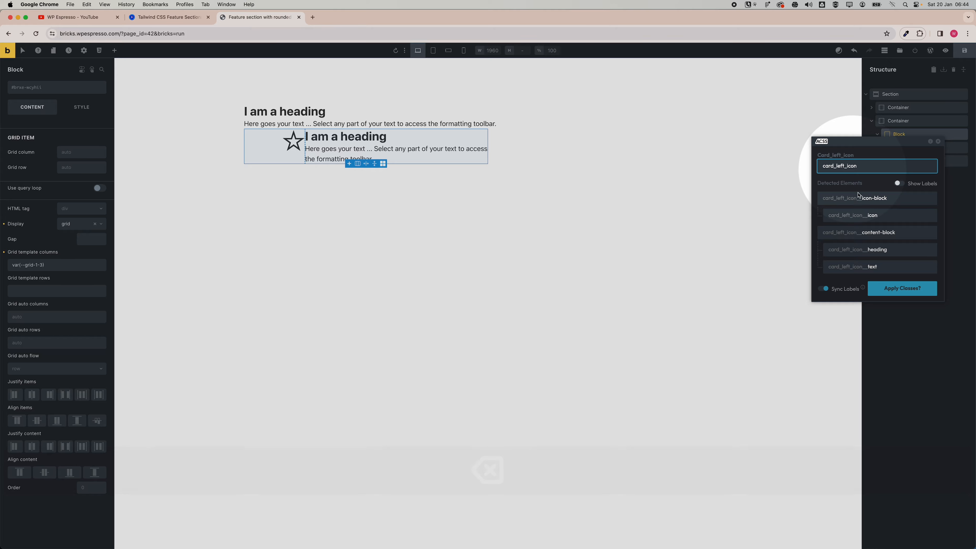
pyautogui.click(891, 289)
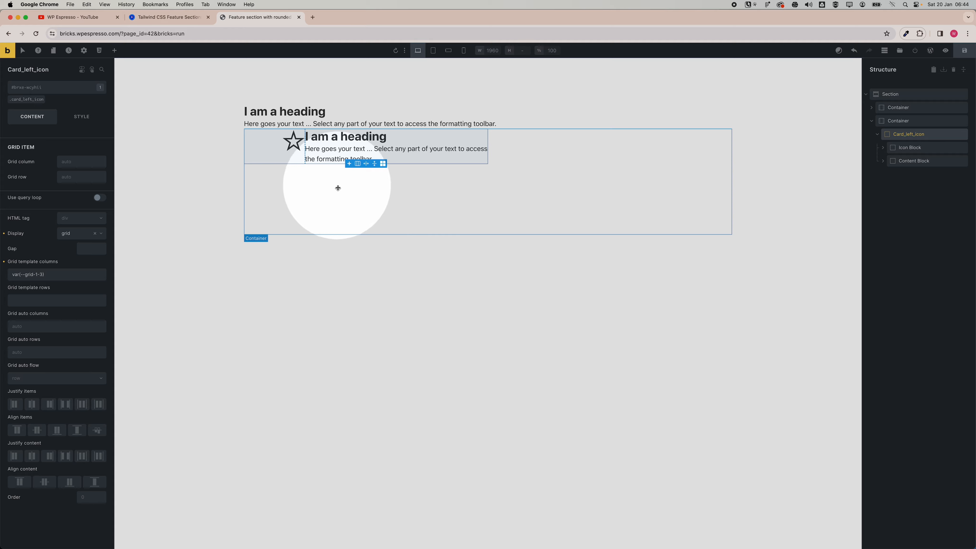
# Duplicate the Card_left_icon block five times to fill the two-by-three grid with six cards
pyautogui.click(877, 136)
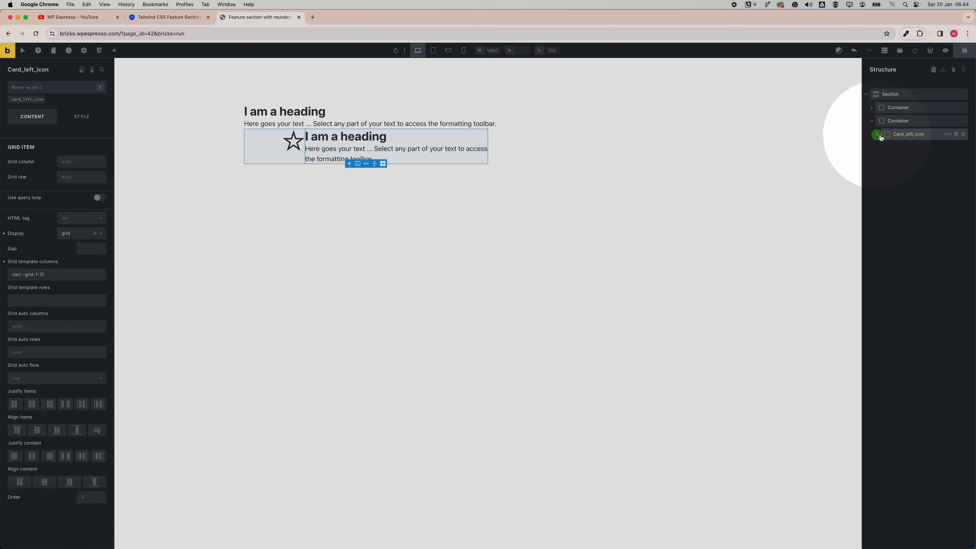
pyautogui.click(956, 135)
pyautogui.click(956, 135)
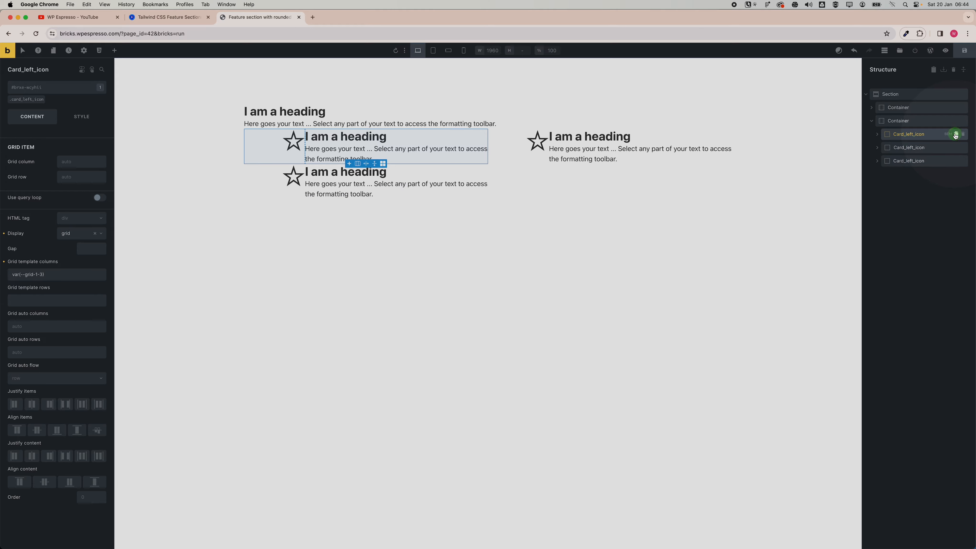
pyautogui.click(955, 135)
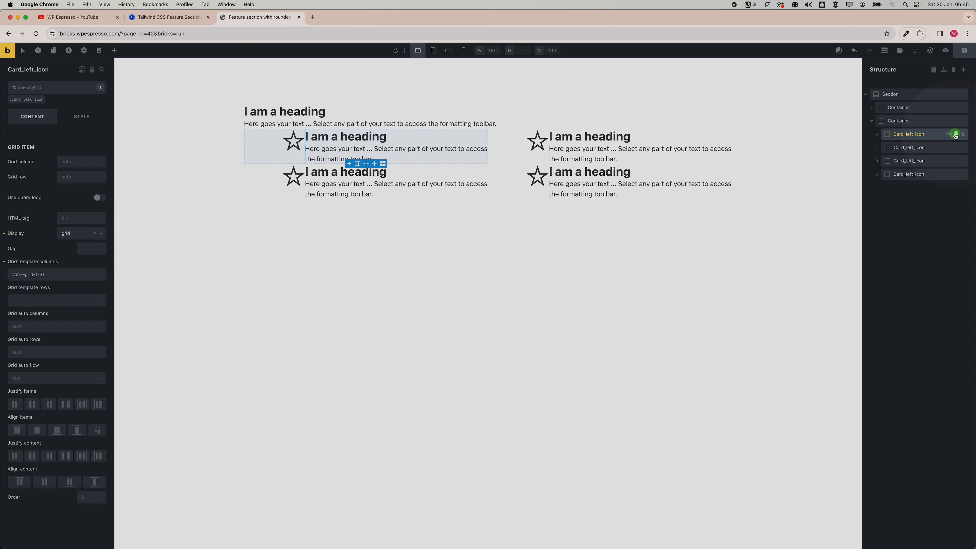
pyautogui.click(956, 135)
pyautogui.click(956, 135)
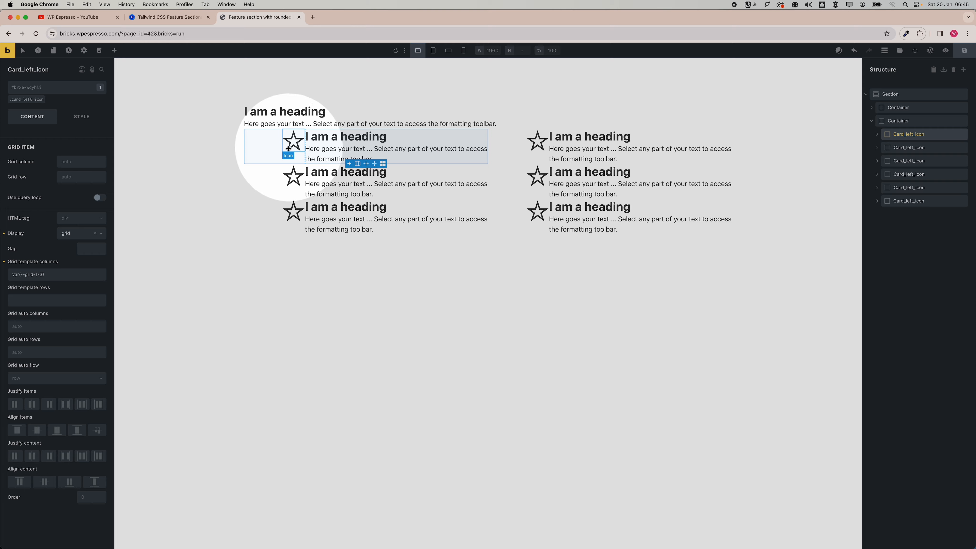
# Set the right padding of the first card's Icon Block to the space-xs variable through its icon-block class
pyautogui.click(274, 151)
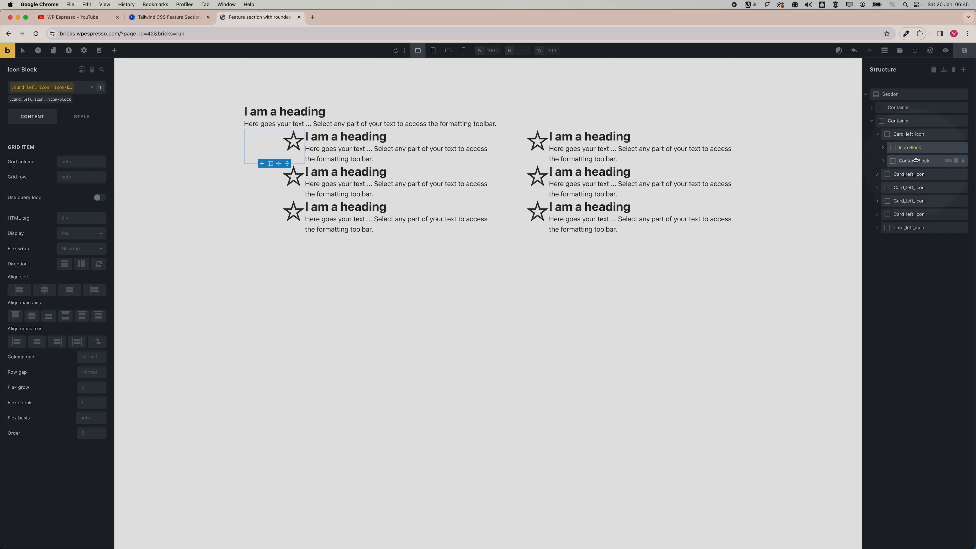
pyautogui.click(904, 135)
pyautogui.click(877, 135)
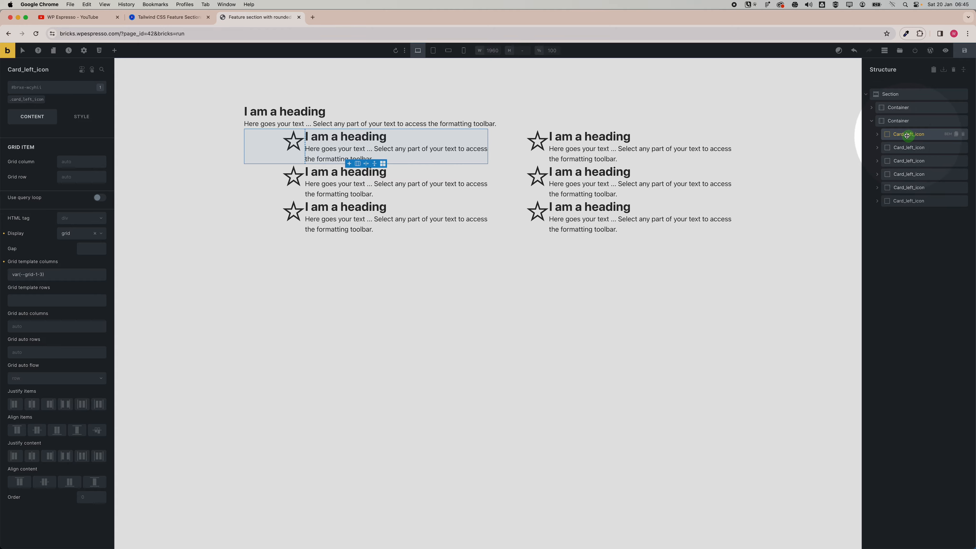
pyautogui.click(878, 134)
pyautogui.click(911, 147)
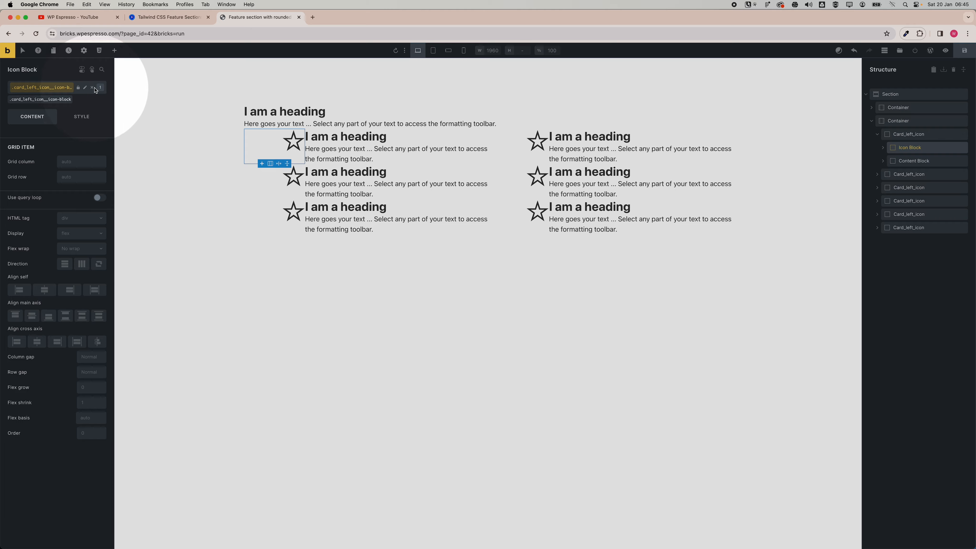
pyautogui.click(80, 116)
pyautogui.click(64, 145)
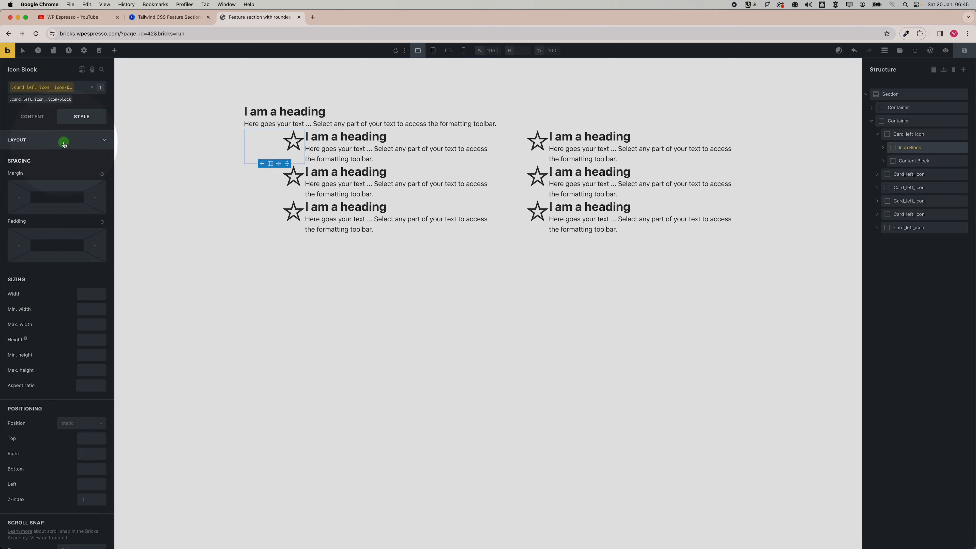
pyautogui.click(96, 245)
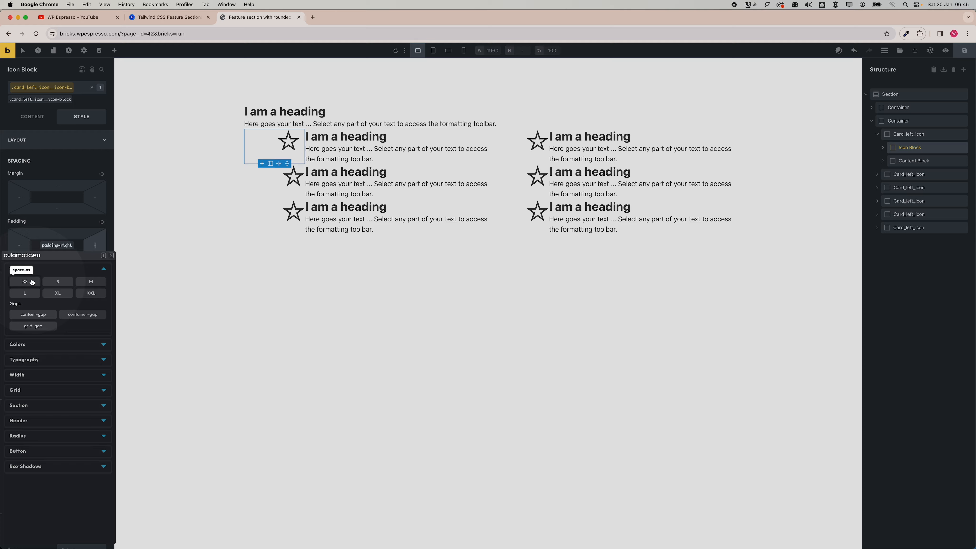
pyautogui.click(32, 283)
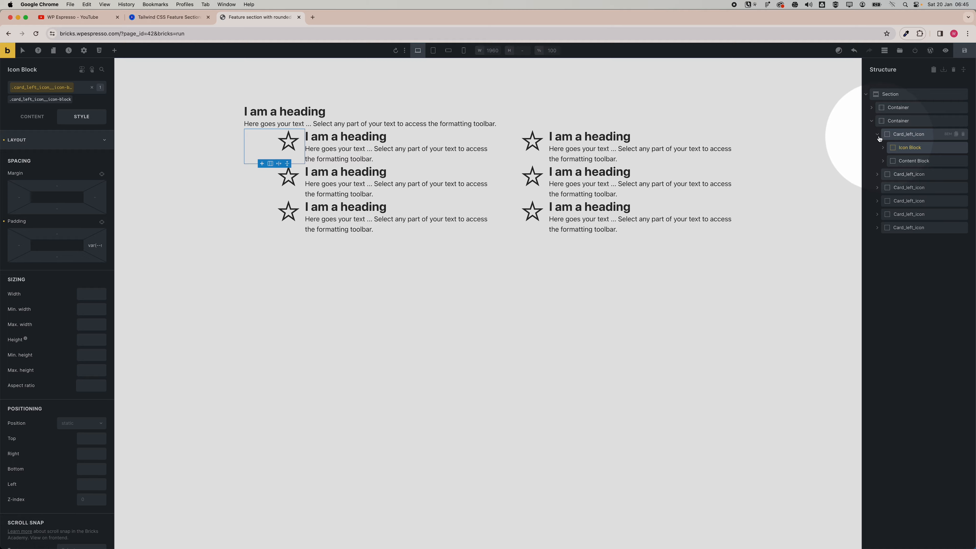
pyautogui.click(899, 160)
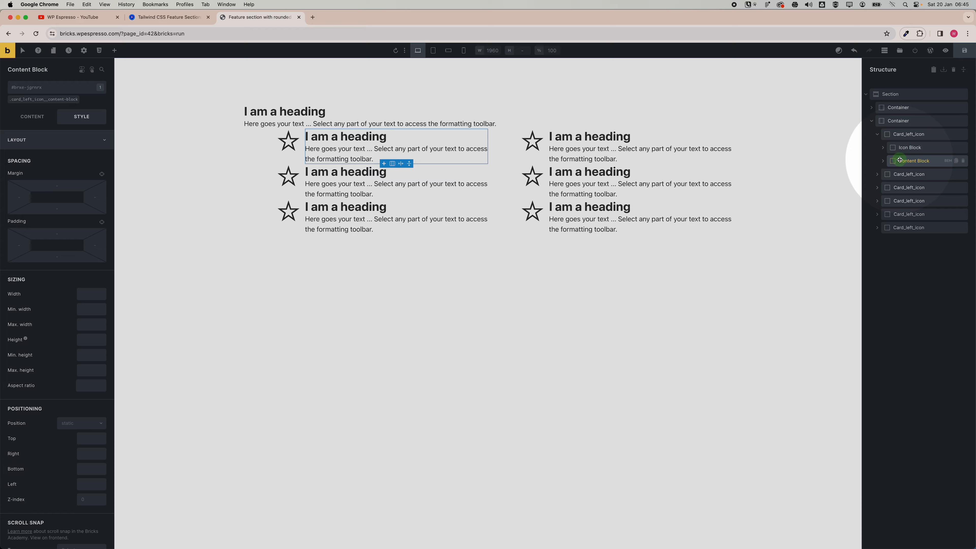
pyautogui.click(899, 150)
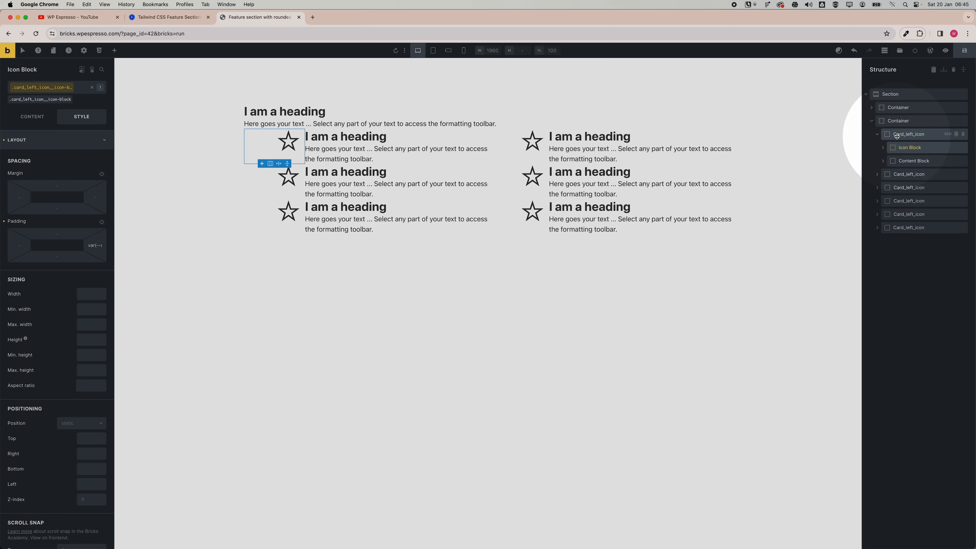
pyautogui.click(870, 121)
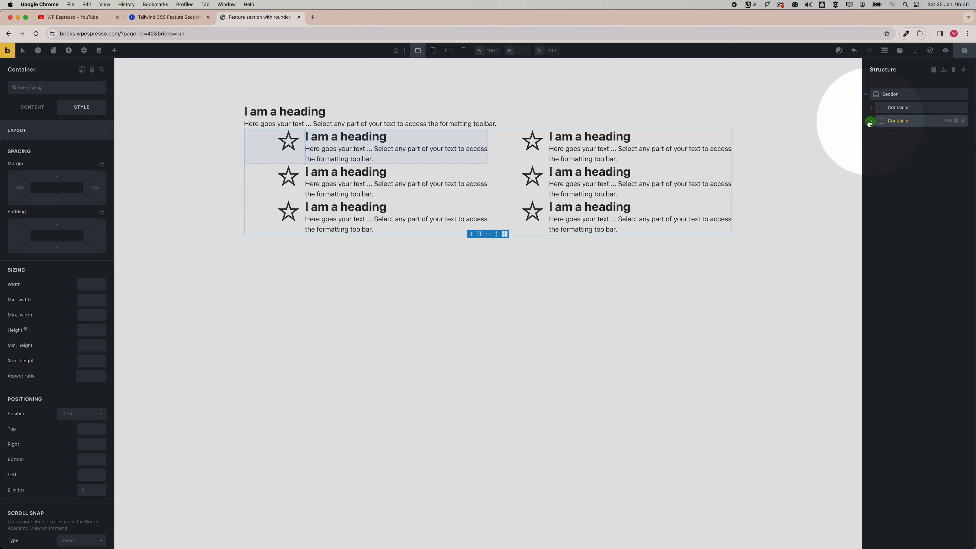
pyautogui.click(365, 290)
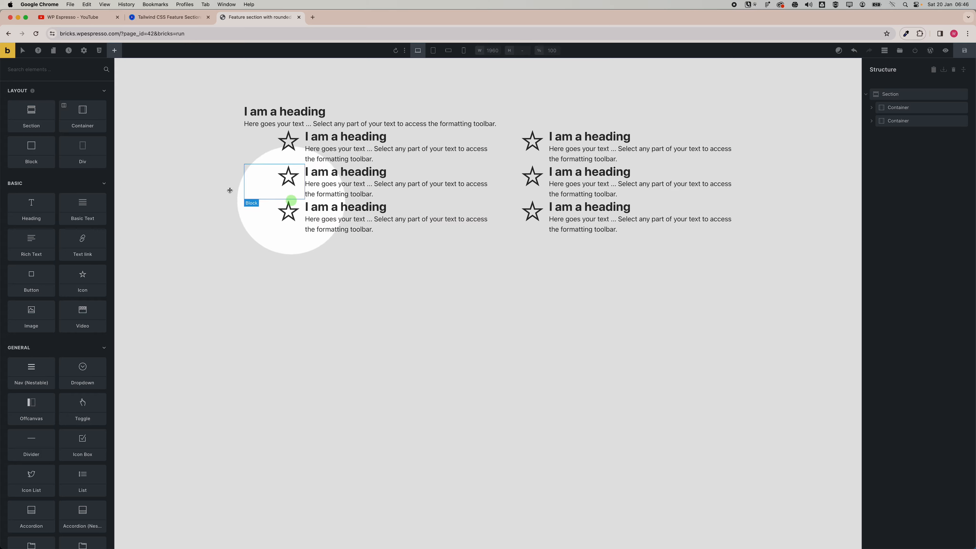
# Copy the title "Designed for business teams like yours" from the Flowbite page and paste it as the section's main heading in Bricks
pyautogui.click(167, 17)
pyautogui.click(400, 181)
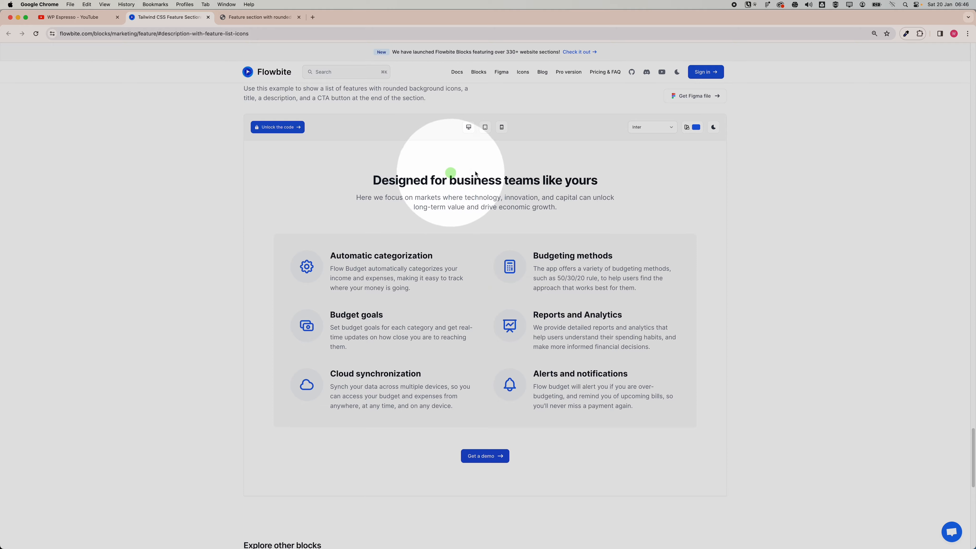
pyautogui.moveTo(476, 174); pyautogui.dragTo(356, 181)
pyautogui.press('super+c')
pyautogui.click(260, 17)
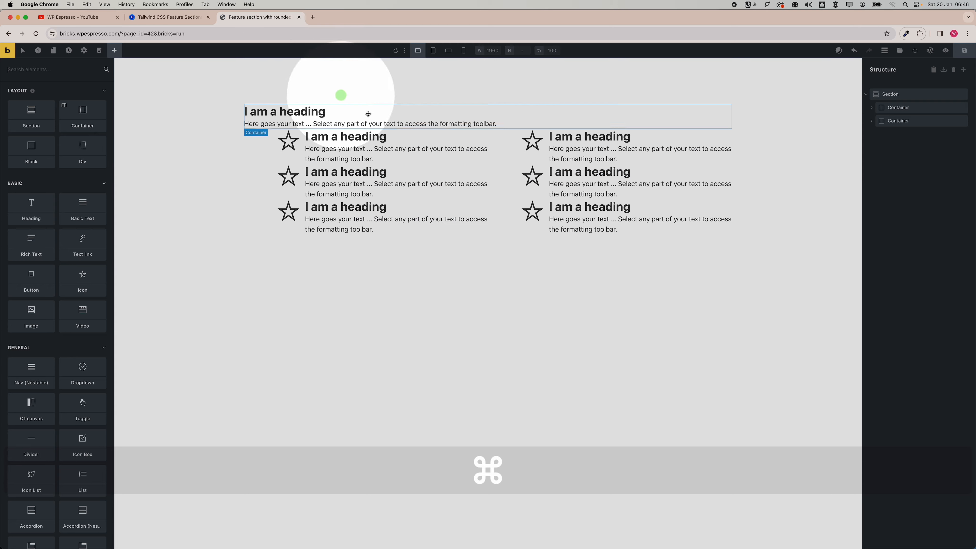
pyautogui.click(83, 135)
pyautogui.click(32, 107)
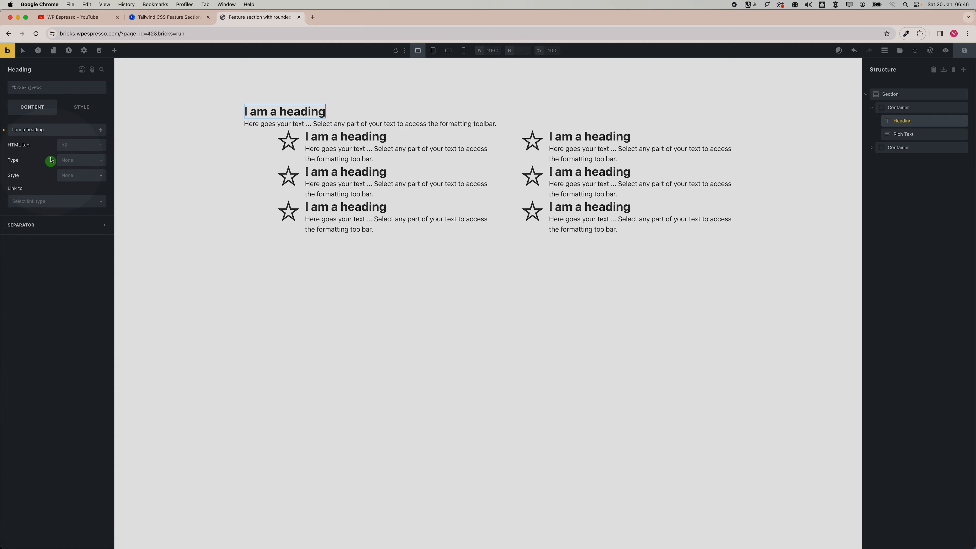
pyautogui.tripleClick(50, 129)
pyautogui.press('super+v')
# Replace the Rich Text under the main heading with Flowbite's description starting "Here we focus on markets where technology, innovation, and capital"
pyautogui.press('super+alt+Left')
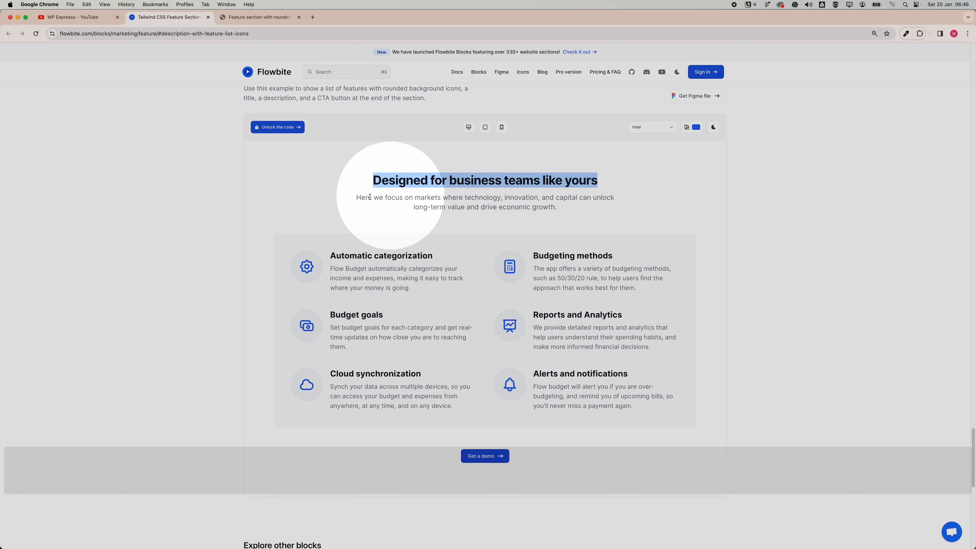
pyautogui.tripleClick(515, 201)
pyautogui.press('super+c')
pyautogui.press('super+alt+Right')
pyautogui.click(307, 124)
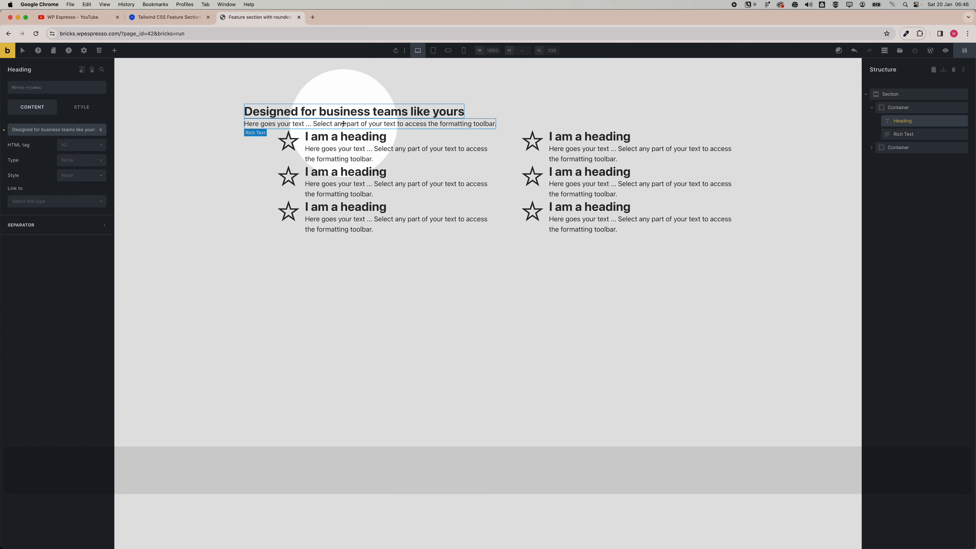
pyautogui.moveTo(39, 173); pyautogui.dragTo(11, 163)
pyautogui.press('super+v')
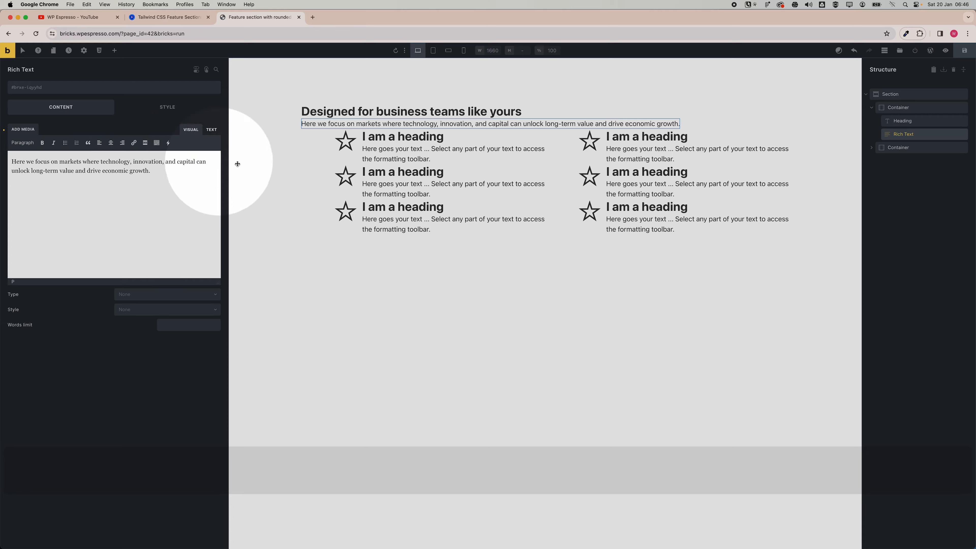
# Copy the feature title "Automatic categorization" from the Flowbite page and paste it as the first card's heading
pyautogui.click(166, 17)
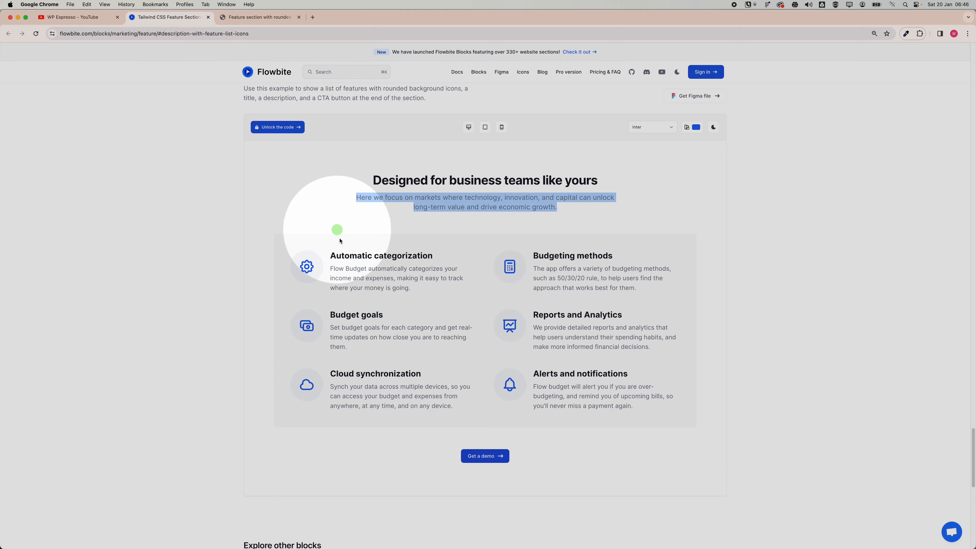
pyautogui.moveTo(330, 256); pyautogui.dragTo(412, 249)
pyautogui.press('super+c')
pyautogui.press('super+alt+Right')
pyautogui.click(359, 135)
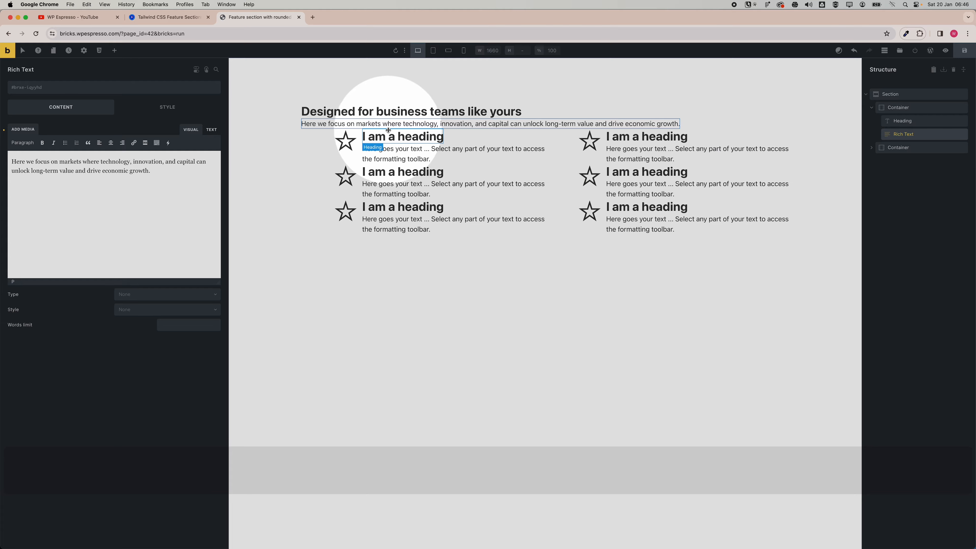
pyautogui.tripleClick(62, 137)
pyautogui.press('super+v')
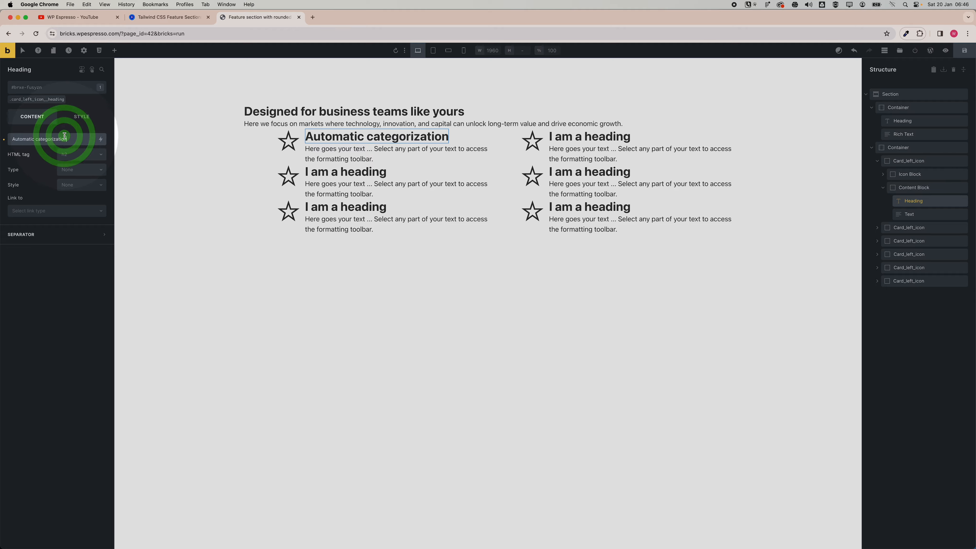
# Replace the first card's text with Flowbite's copy: "Flow Budget automatically categorizes your income and expenses, making it easy to track where your money is going."
pyautogui.press('super+alt+Left')
pyautogui.moveTo(330, 268); pyautogui.dragTo(430, 290)
pyautogui.press('super+c')
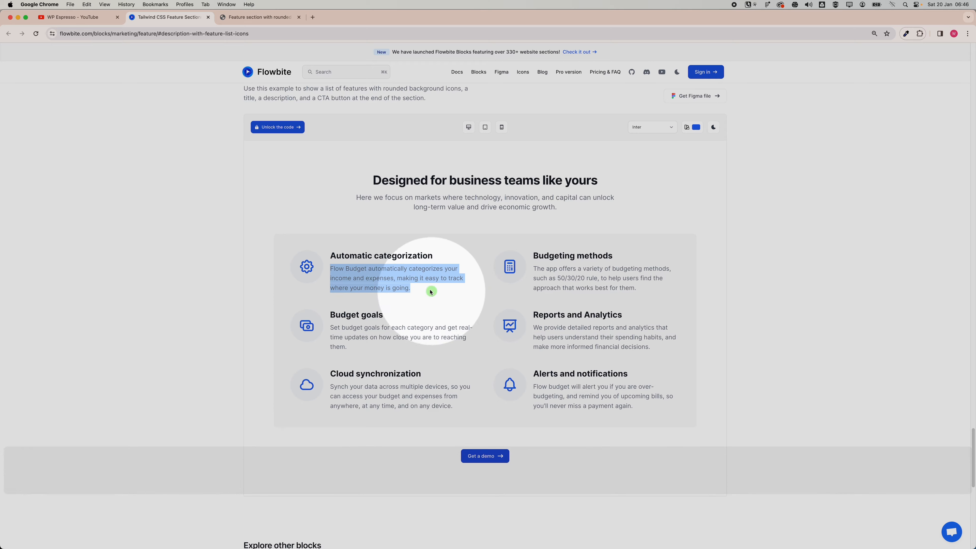
pyautogui.press('super+alt+Right')
pyautogui.click(334, 153)
pyautogui.click(65, 207)
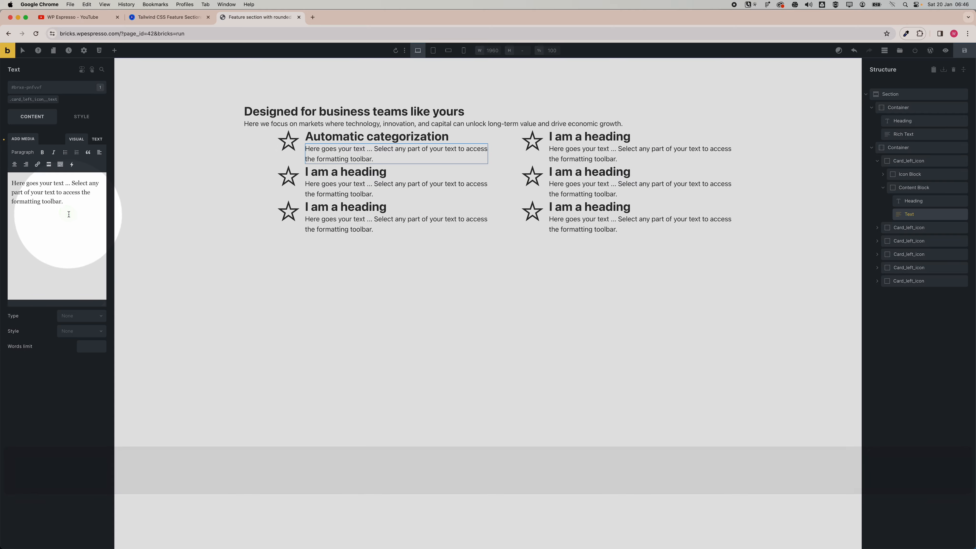
pyautogui.press('super+a')
pyautogui.press('super+v')
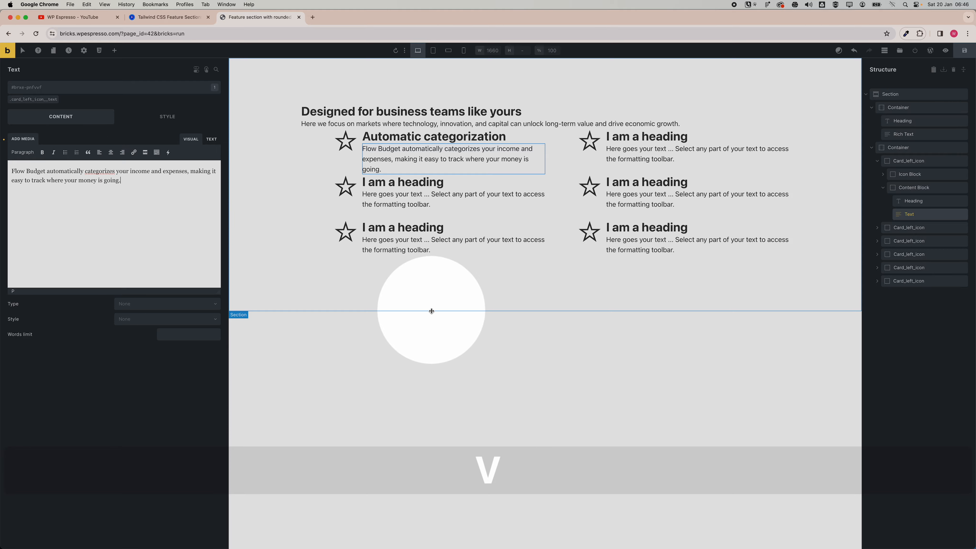
pyautogui.click(431, 326)
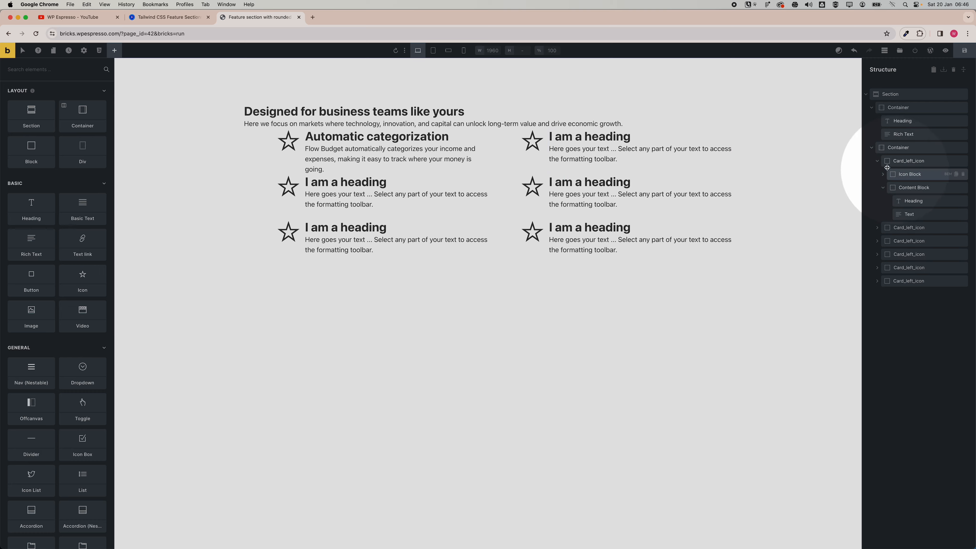
# Delete the five cards with placeholder text, keeping only the Automatic categorization card
pyautogui.click(910, 162)
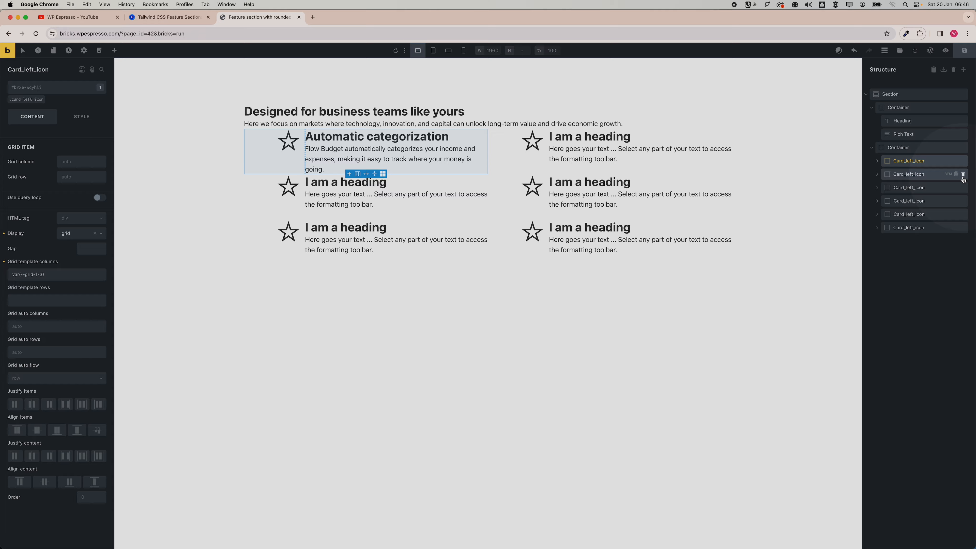
pyautogui.click(962, 176)
pyautogui.click(963, 176)
pyautogui.click(963, 175)
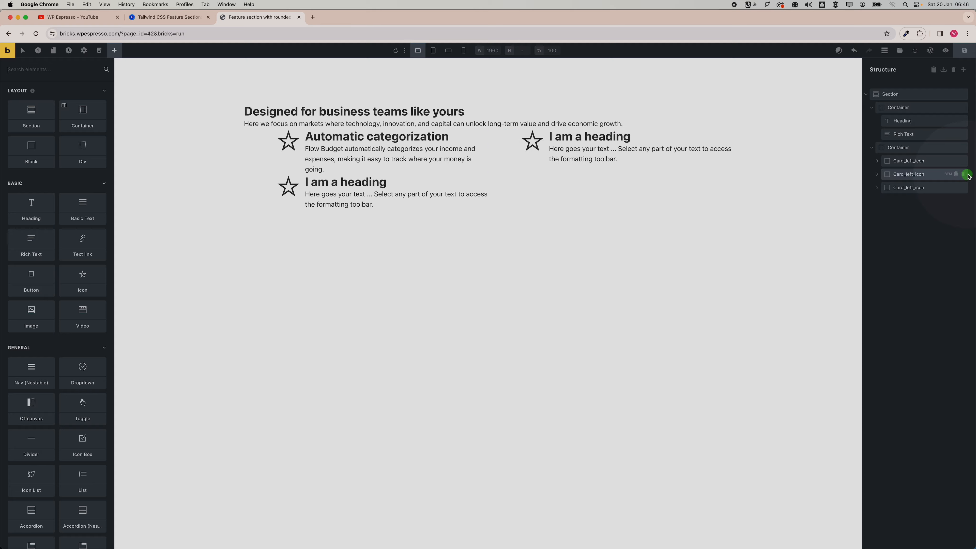
pyautogui.click(963, 175)
pyautogui.click(963, 175)
# Duplicate the Automatic categorization card five times to fill the grid with six cards
pyautogui.click(956, 161)
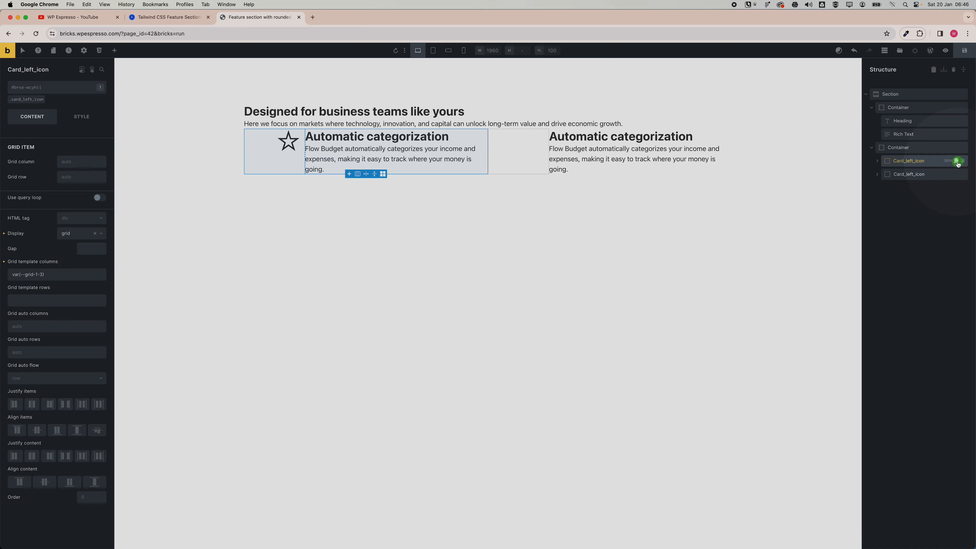
pyautogui.click(956, 161)
pyautogui.click(956, 161)
pyautogui.click(956, 161)
pyautogui.click(956, 161)
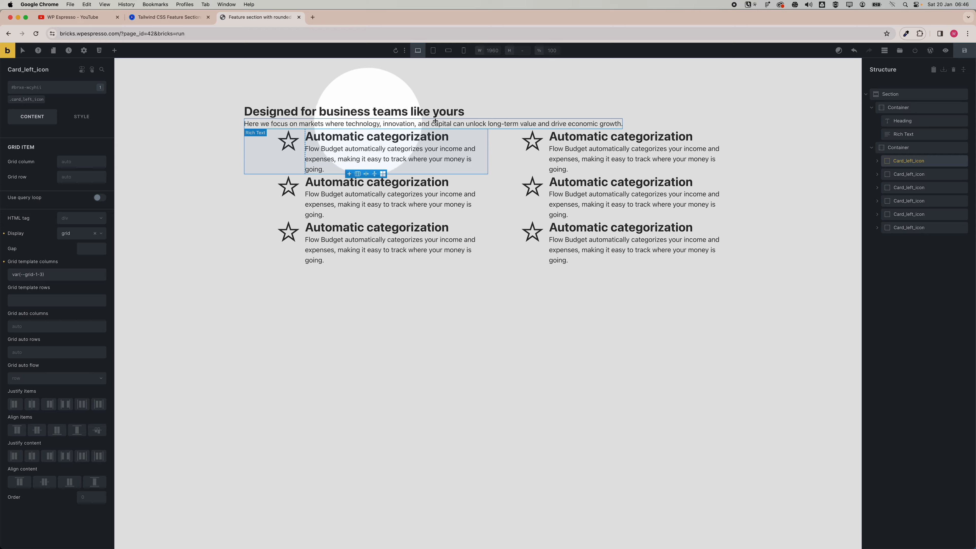
# Set the row gap of the container holding the main heading and description to var(--space-xs)
pyautogui.click(872, 150)
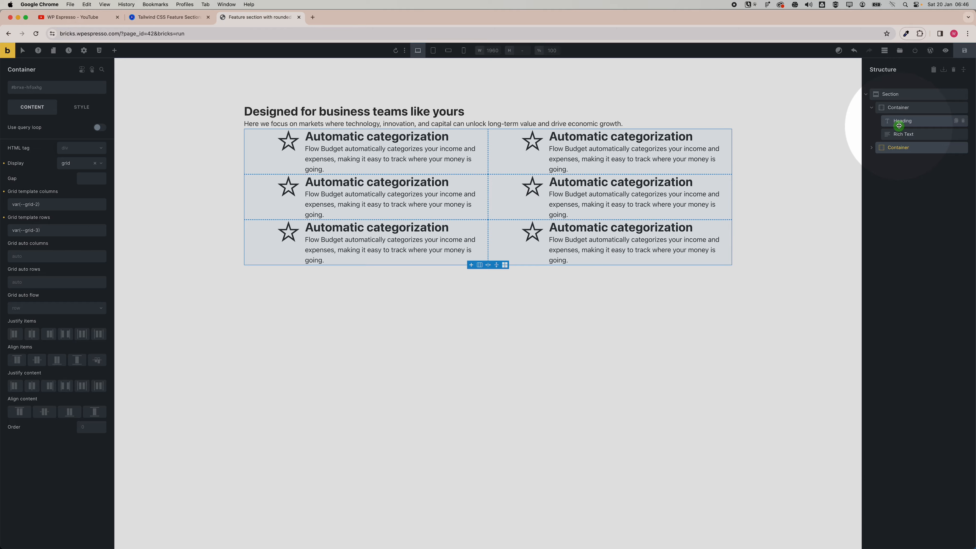
pyautogui.click(896, 111)
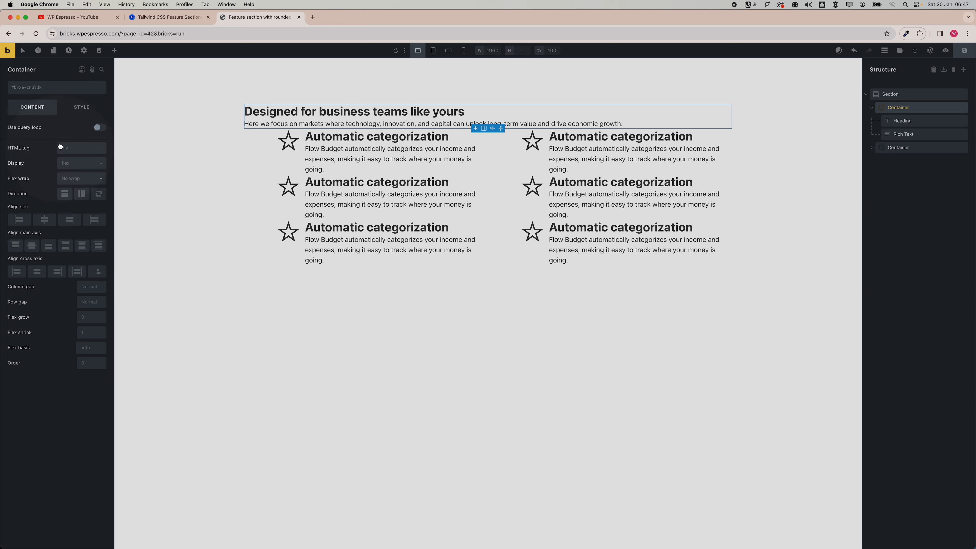
pyautogui.rightClick(88, 303)
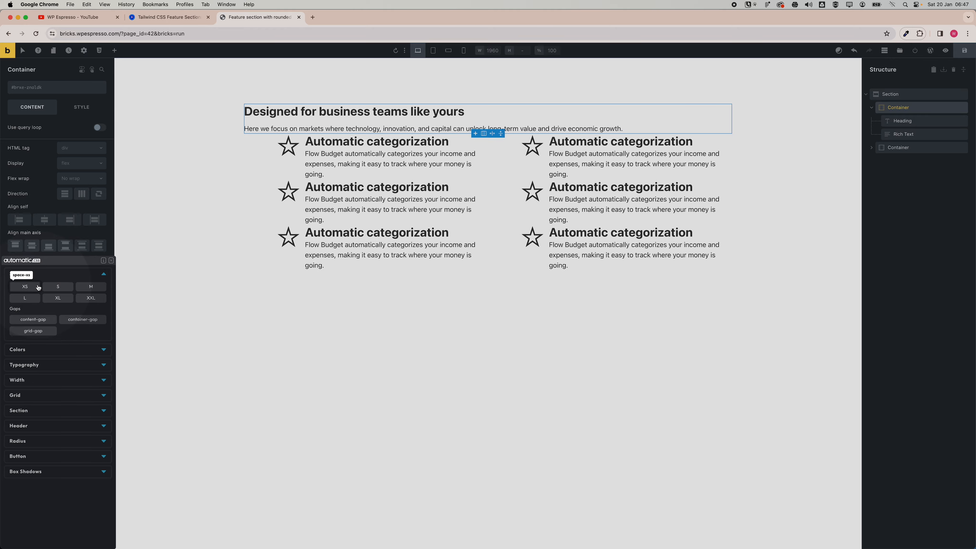
pyautogui.click(37, 286)
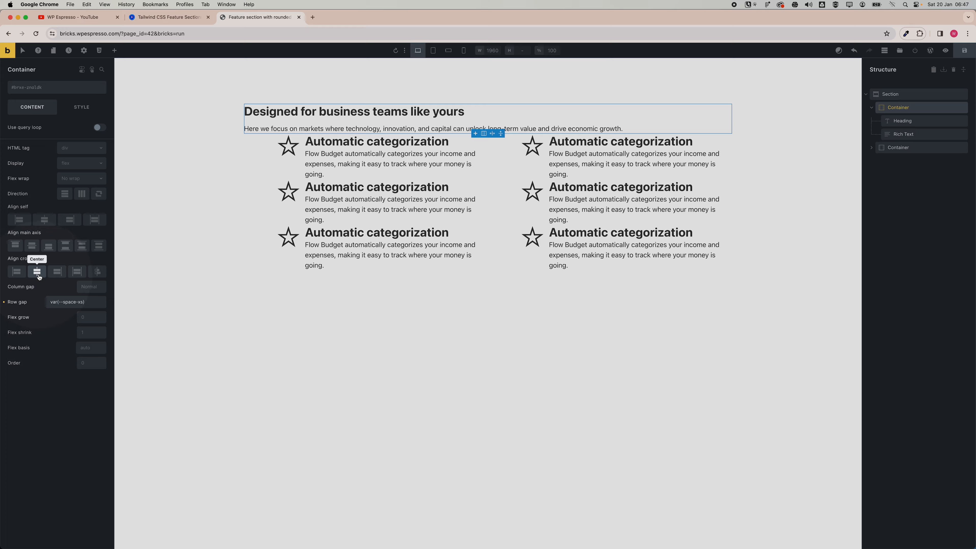
# Center the header container's items on the cross axis and set the main heading's font size to var(--text-xxl)
pyautogui.click(37, 272)
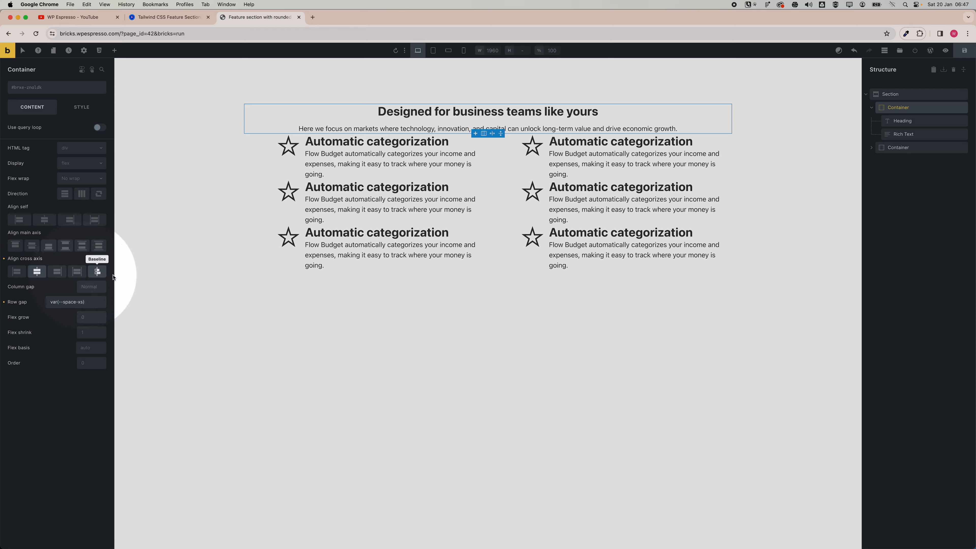
pyautogui.click(907, 122)
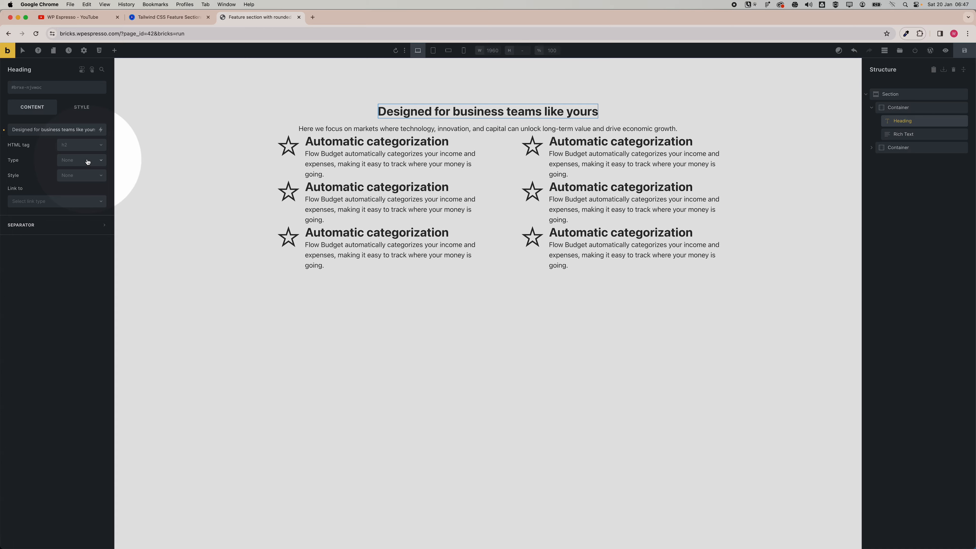
pyautogui.click(75, 109)
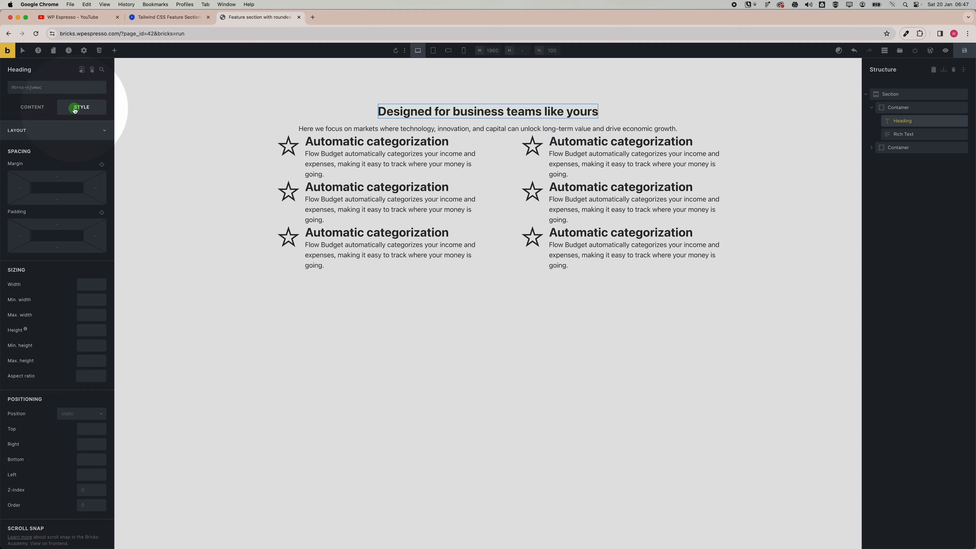
pyautogui.click(49, 137)
pyautogui.click(48, 148)
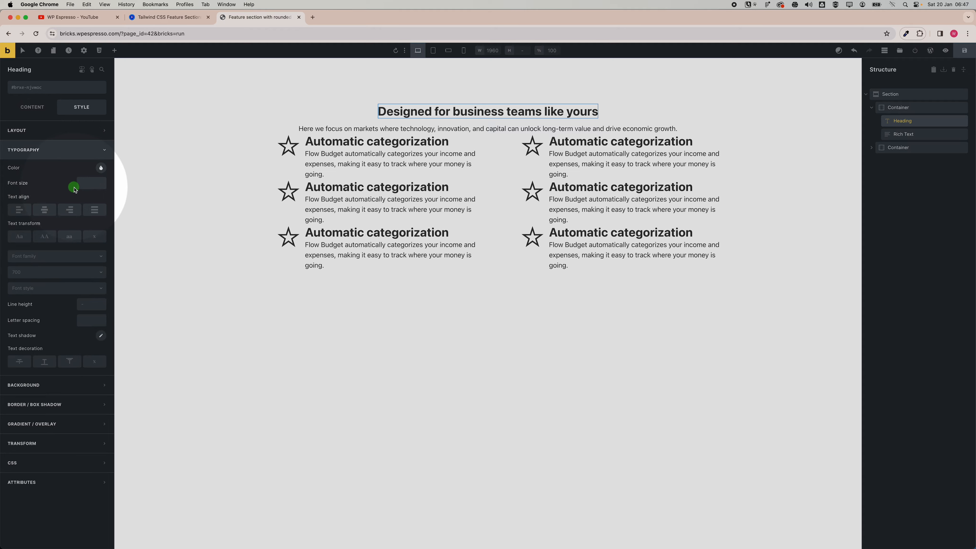
pyautogui.click(85, 184)
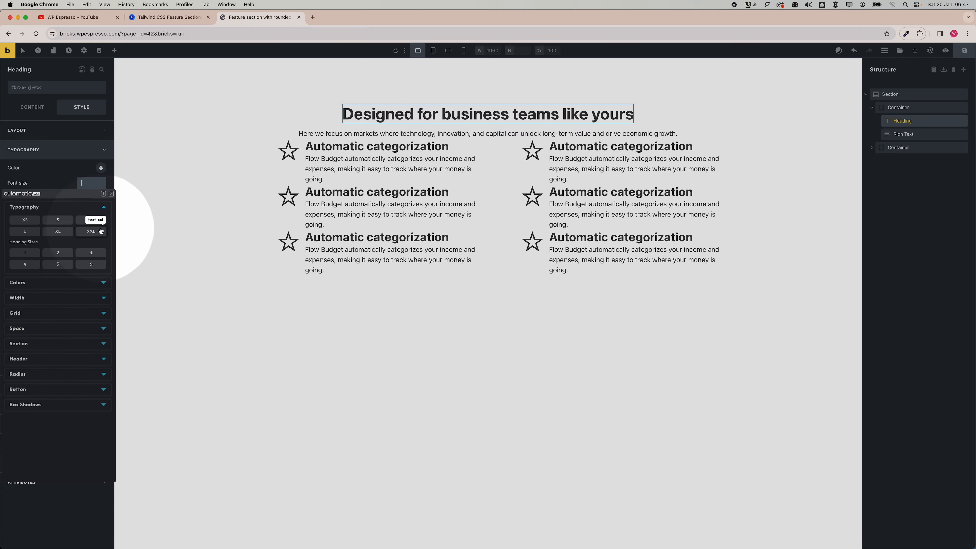
pyautogui.click(87, 231)
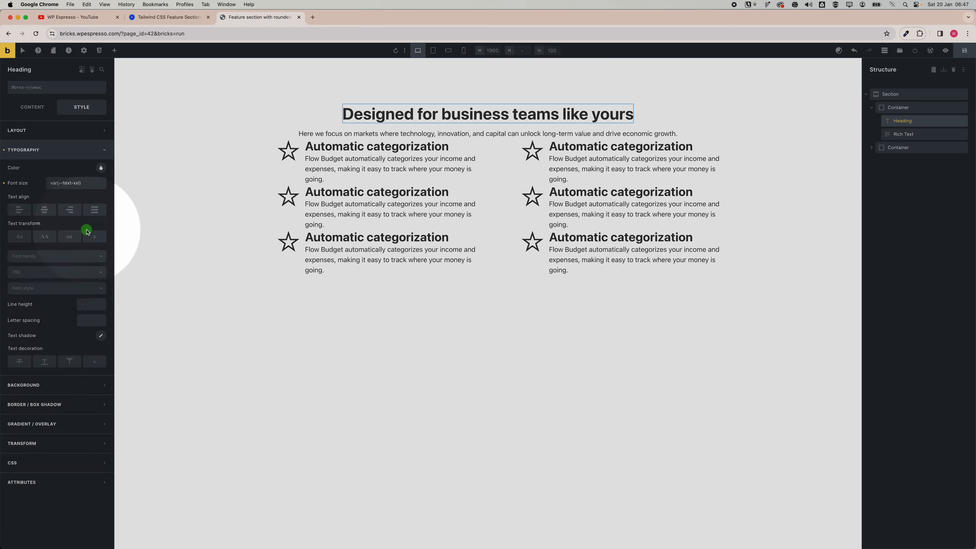
# Center-align the description text below the main heading and set its font size to var(--text-m)
pyautogui.click(480, 134)
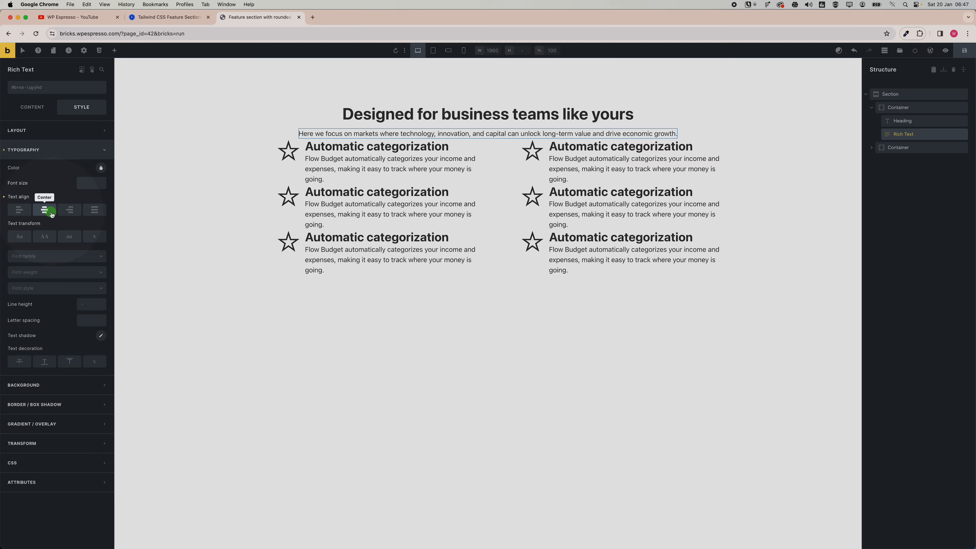
pyautogui.rightClick(92, 182)
pyautogui.click(71, 220)
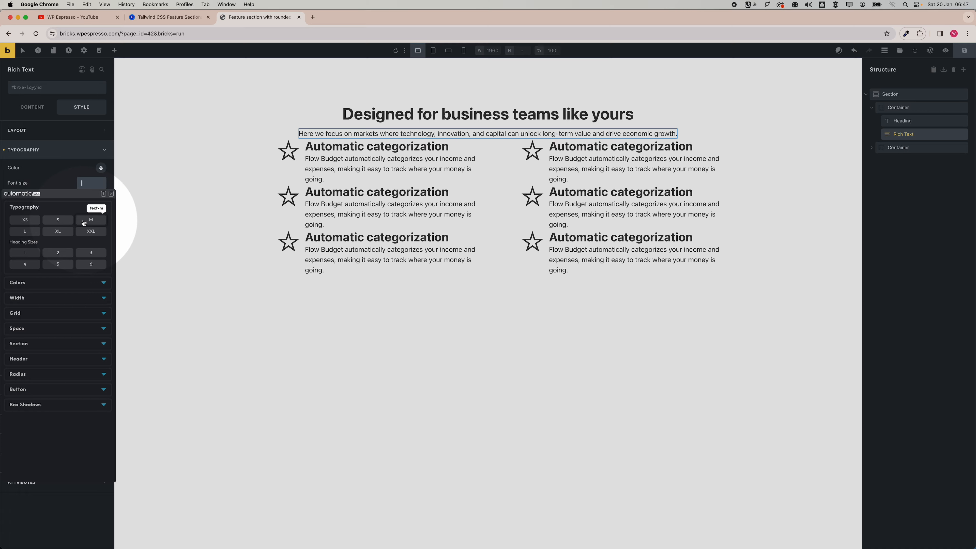
pyautogui.click(24, 232)
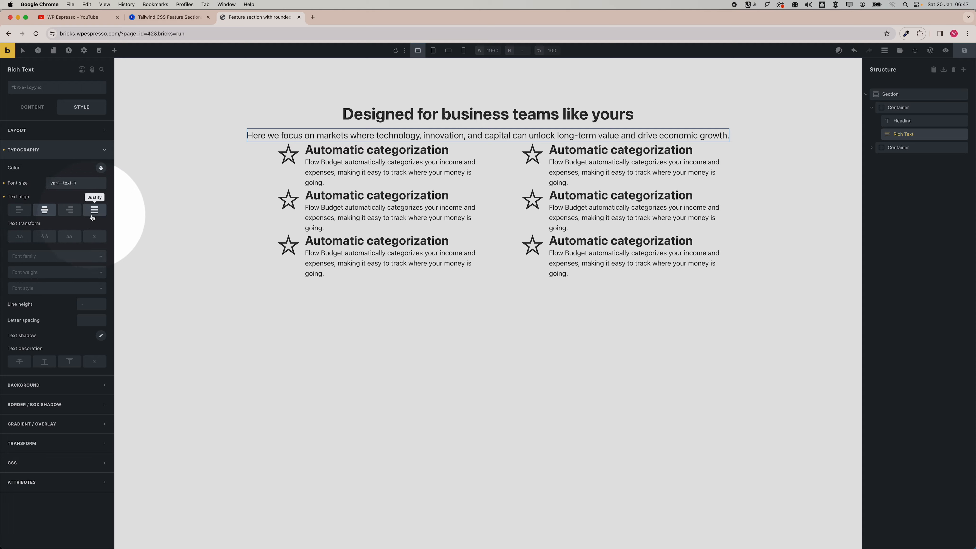
pyautogui.rightClick(80, 186)
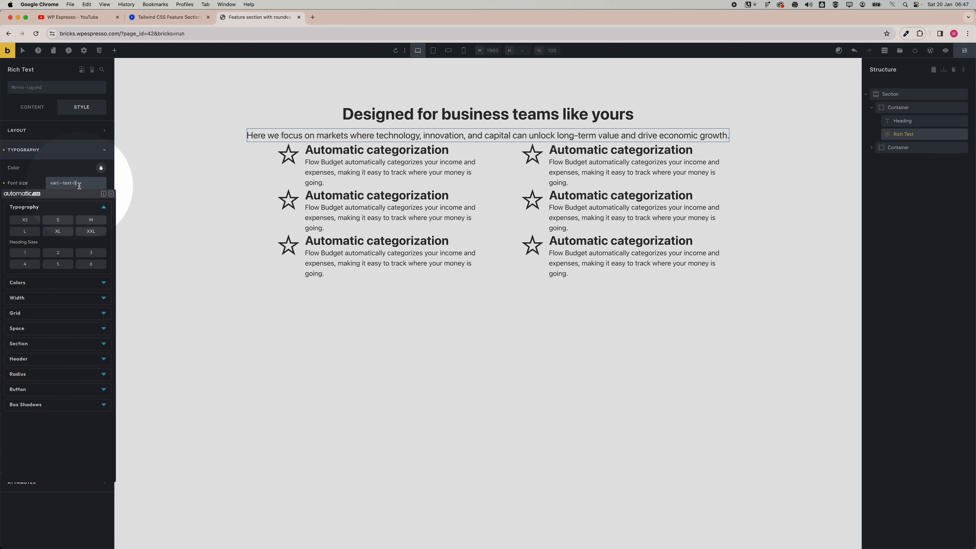
pyautogui.click(99, 221)
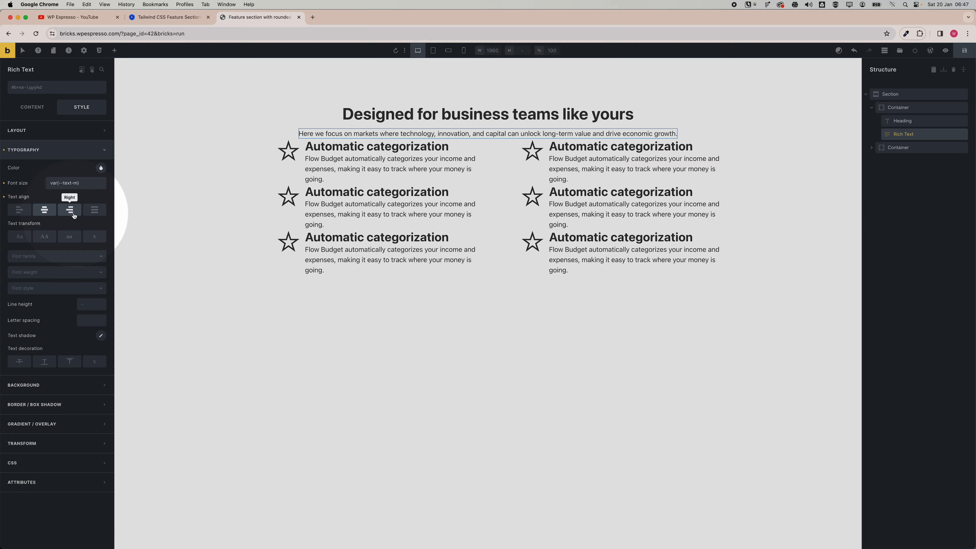
# Color the description text with the mid-gray Neutral shade and set its width to var(--width-l)
pyautogui.rightClick(101, 171)
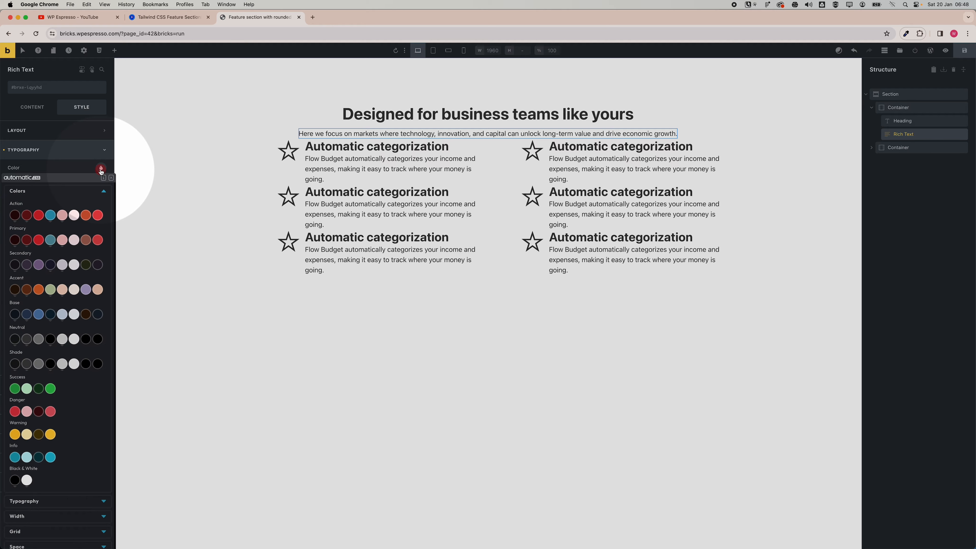
pyautogui.click(39, 339)
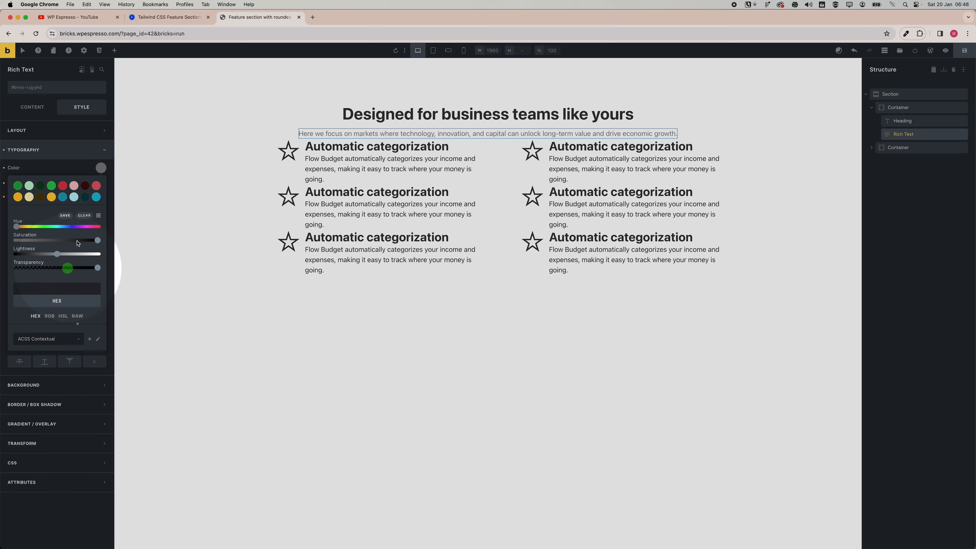
pyautogui.click(66, 134)
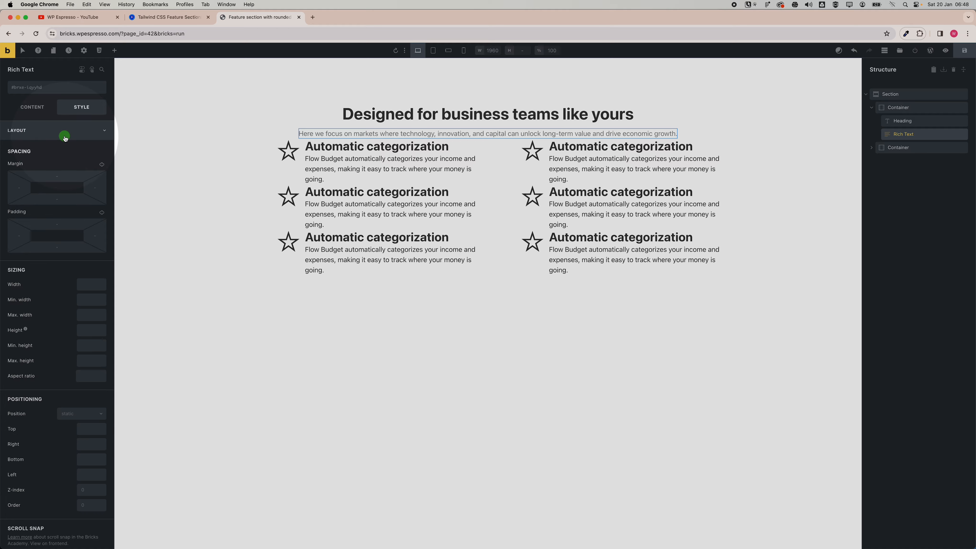
pyautogui.rightClick(88, 284)
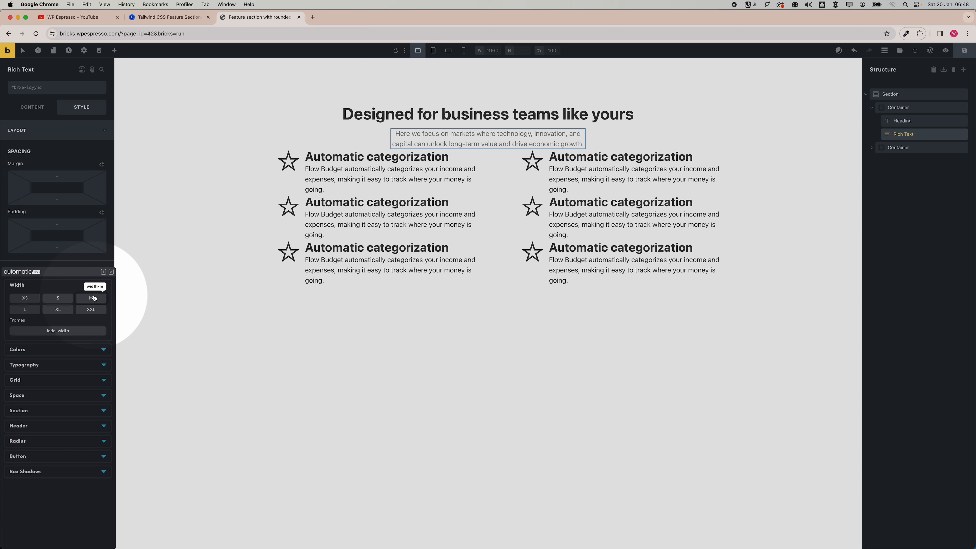
pyautogui.click(24, 309)
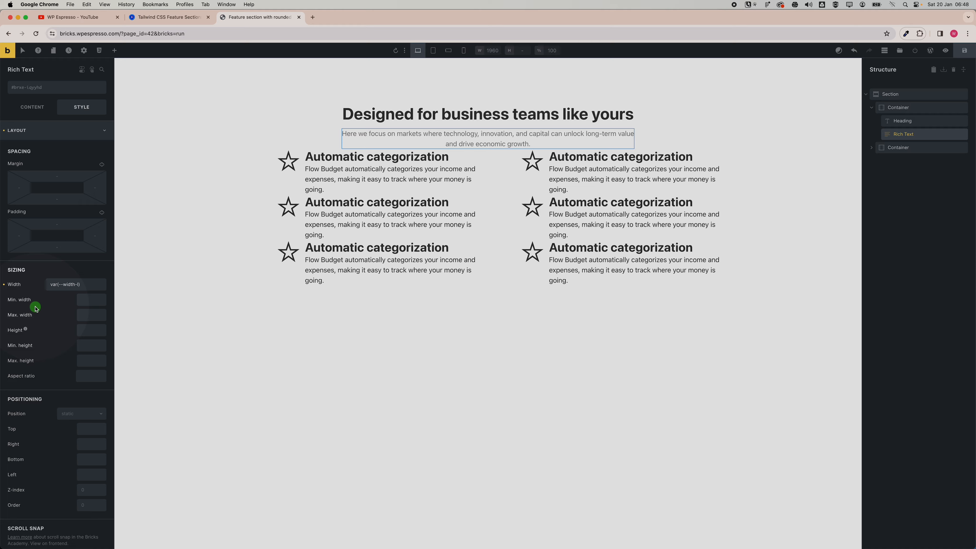
# Center-align the text of the main heading "Designed for business teams like yours"
pyautogui.click(361, 120)
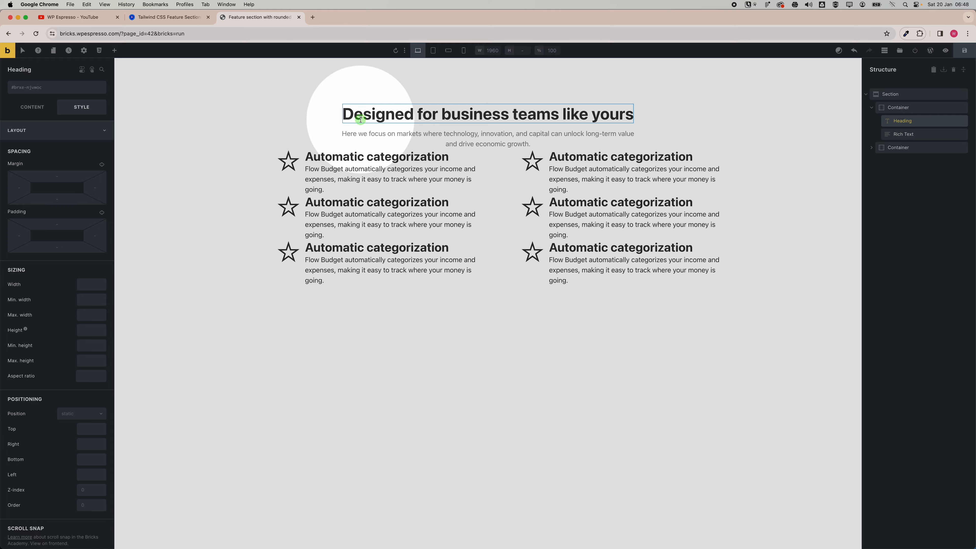
pyautogui.click(70, 130)
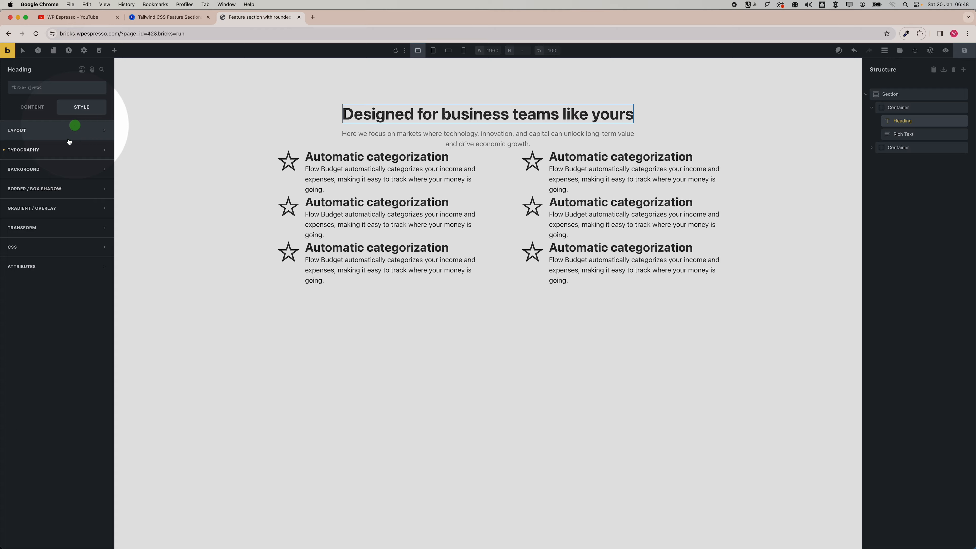
pyautogui.click(69, 145)
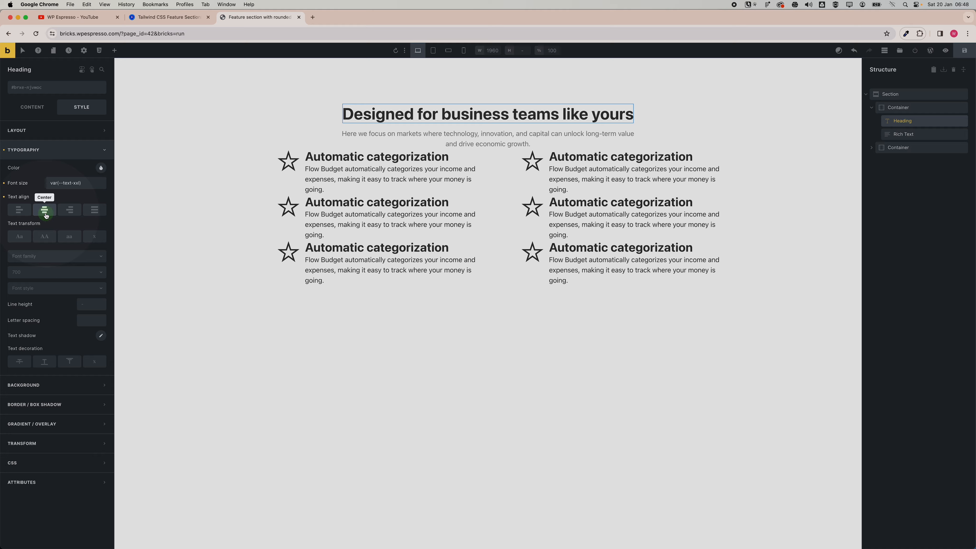
pyautogui.click(84, 149)
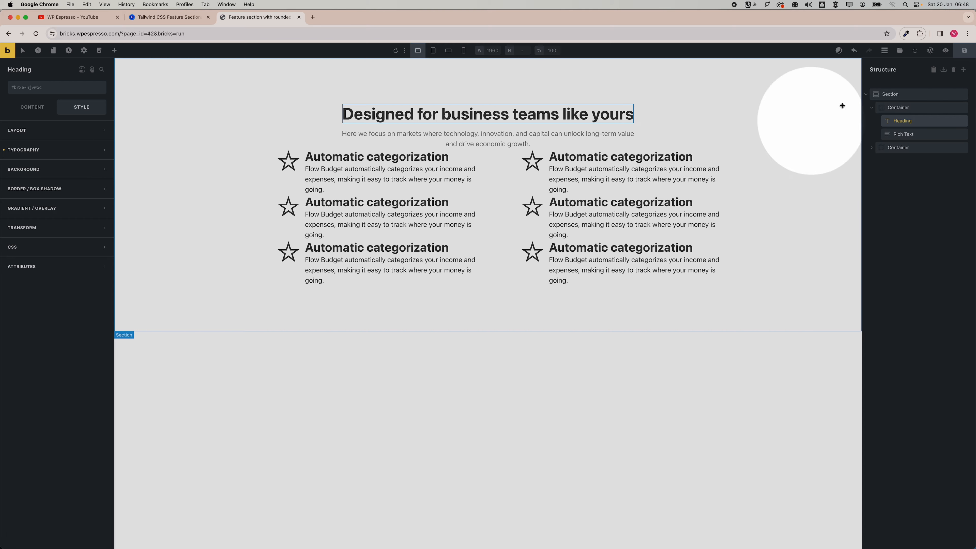
# Set the section's row gap to var(--space-xl) to separate the header from the card grid
pyautogui.click(893, 94)
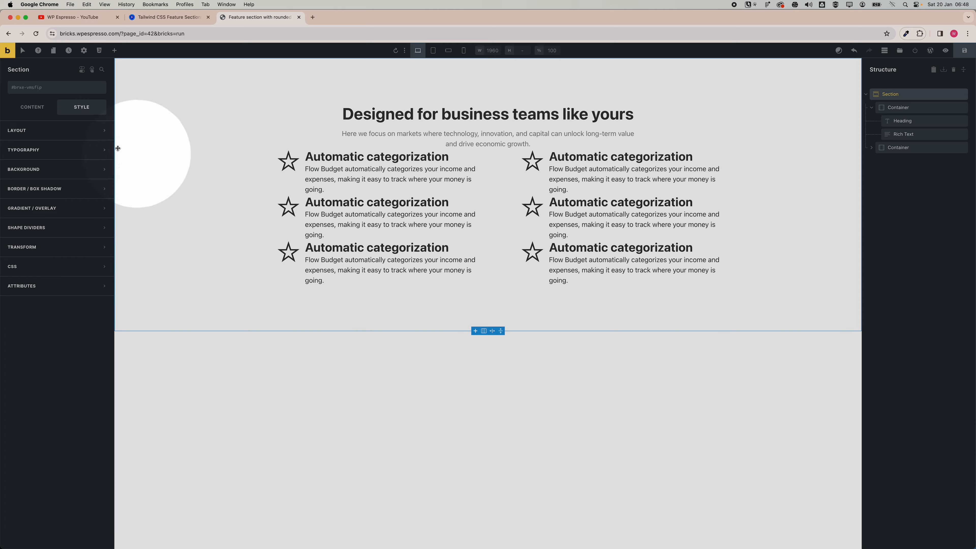
pyautogui.click(32, 108)
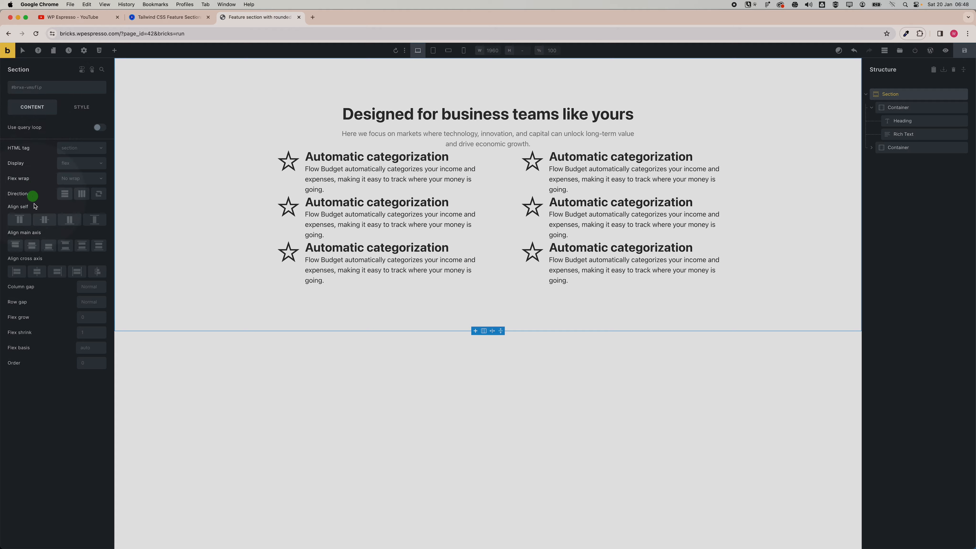
pyautogui.rightClick(86, 305)
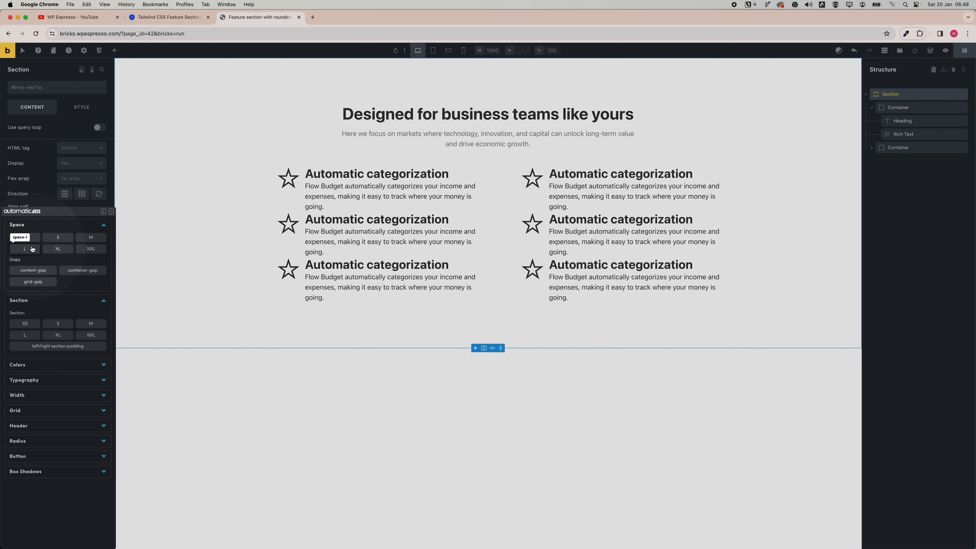
pyautogui.click(50, 252)
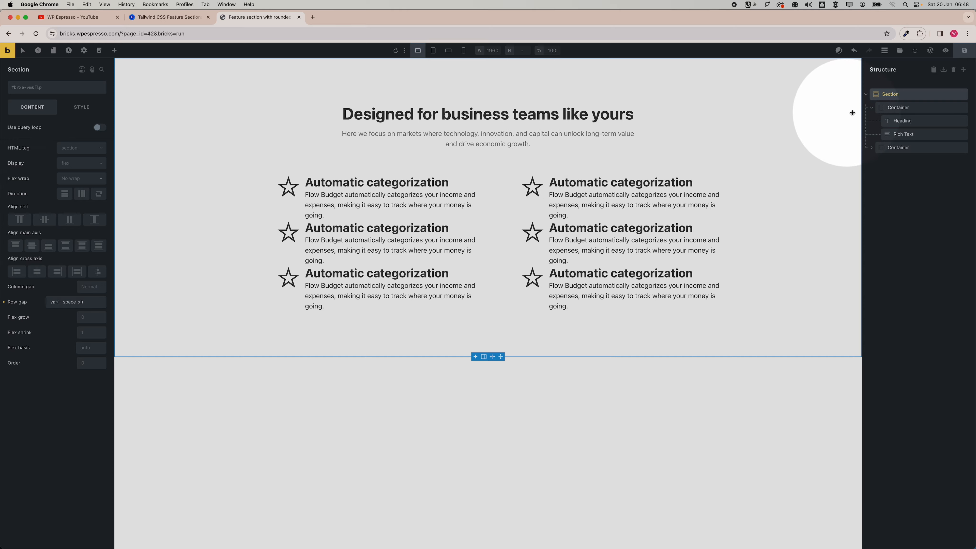
# Set the gap of the grid container holding the six cards to var(--space-l)
pyautogui.click(872, 109)
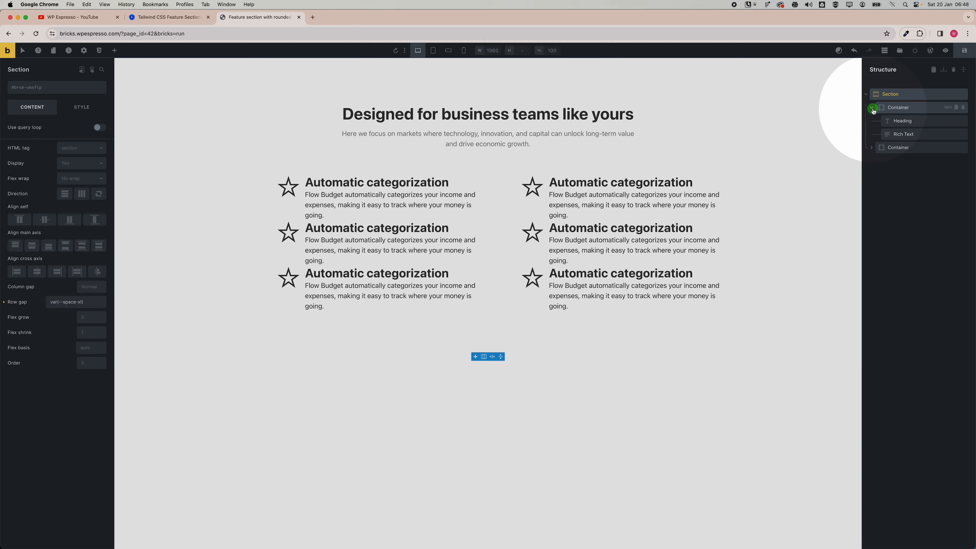
pyautogui.click(889, 121)
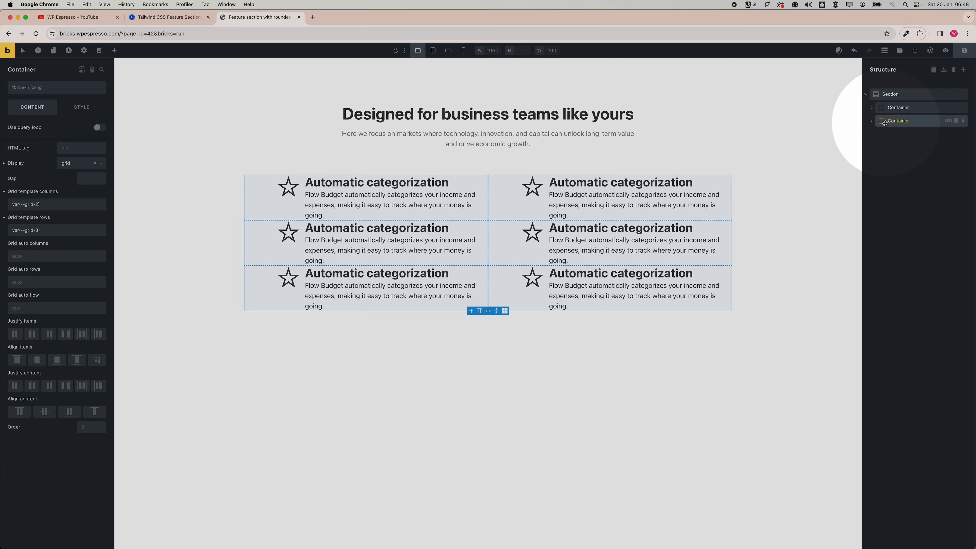
pyautogui.click(872, 121)
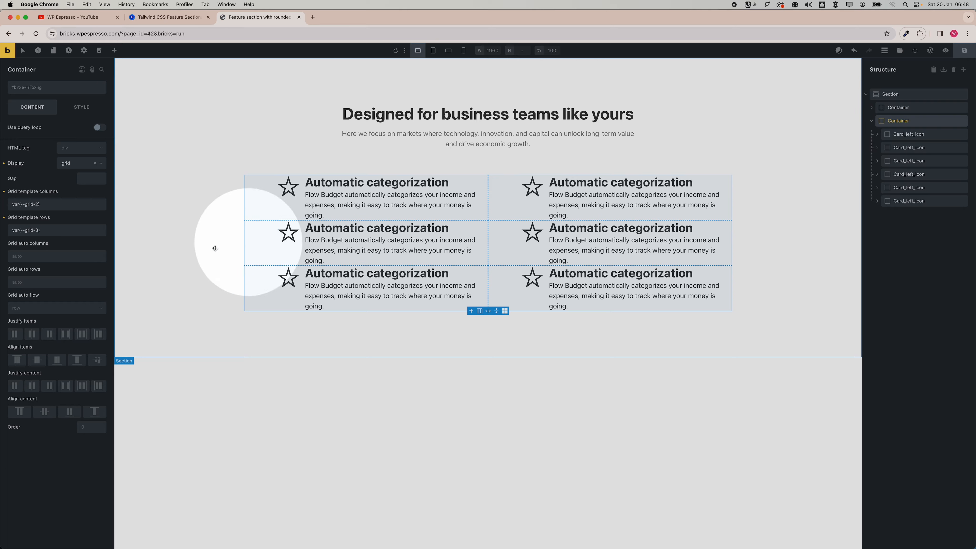
pyautogui.rightClick(86, 179)
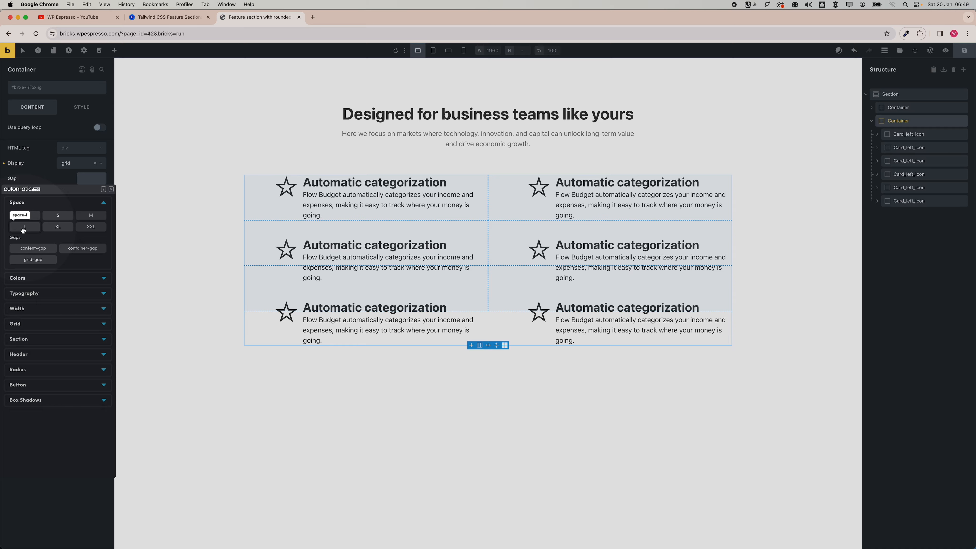
pyautogui.click(23, 227)
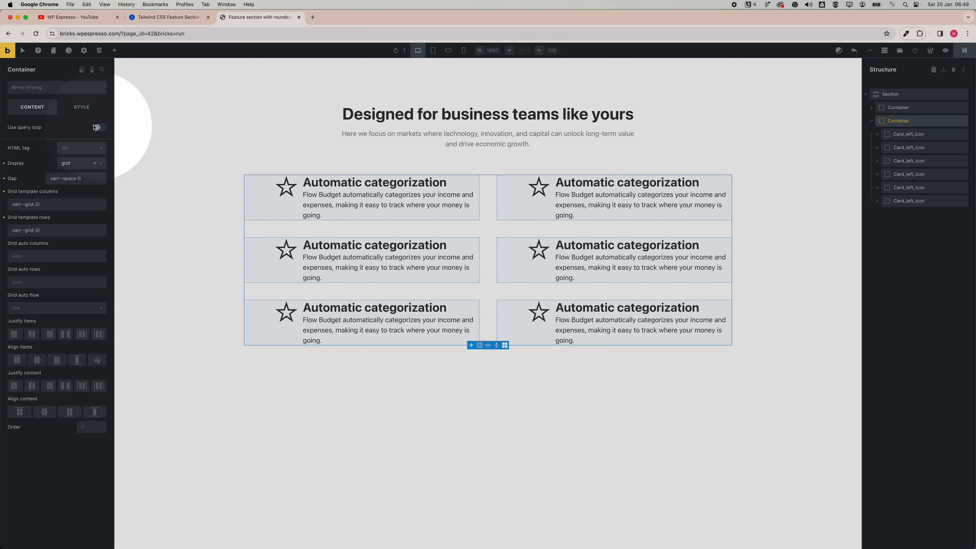
# Set the padding of the grid container holding the six cards to var(--space-l) on all linked sides
pyautogui.click(82, 108)
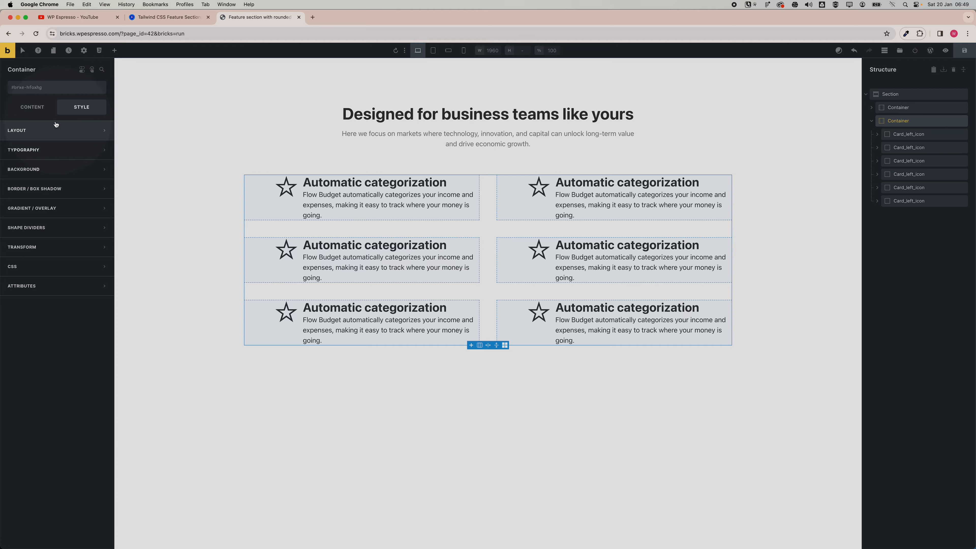
pyautogui.click(41, 131)
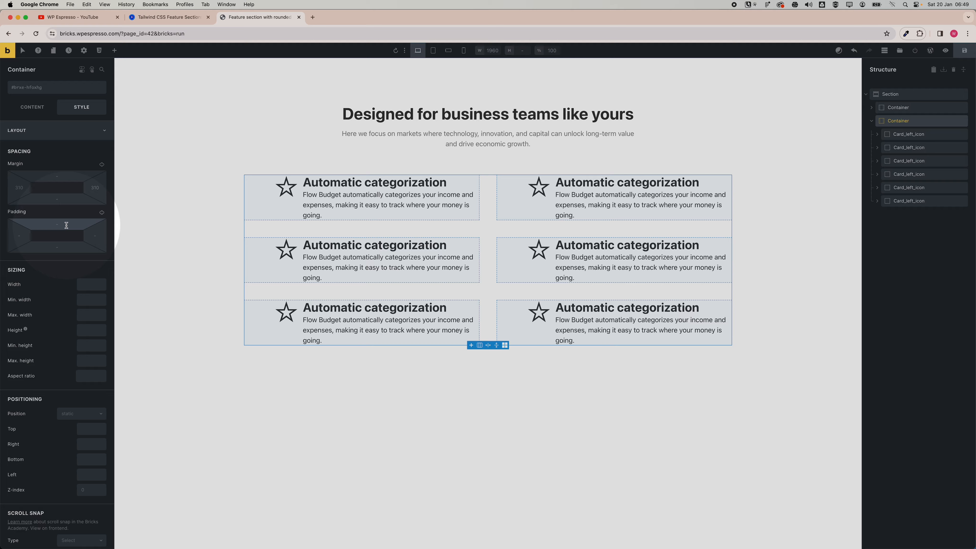
pyautogui.click(104, 217)
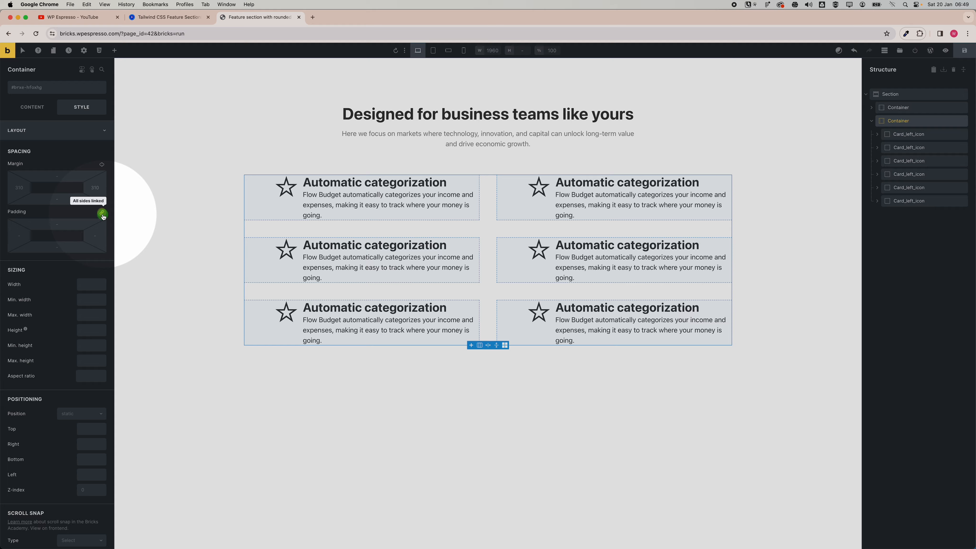
pyautogui.rightClick(56, 225)
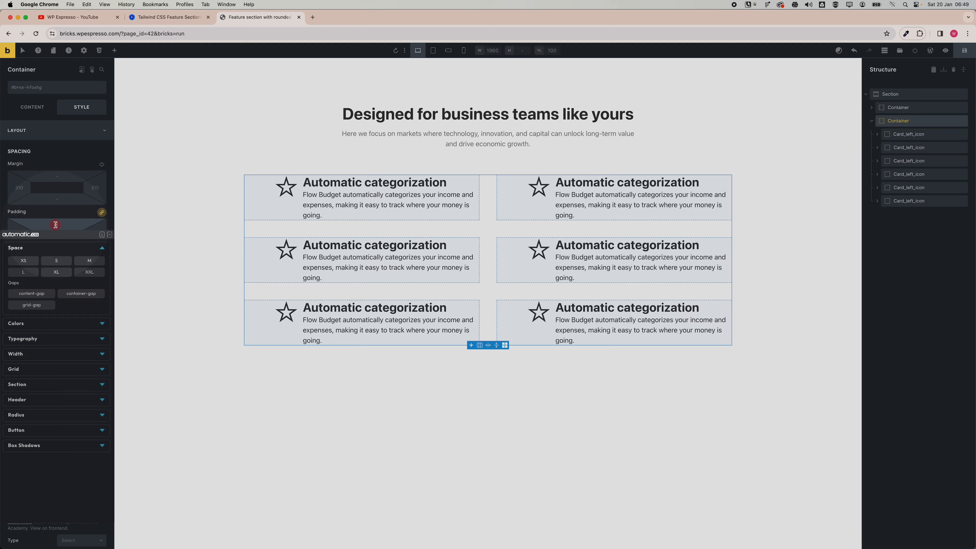
pyautogui.click(56, 260)
pyautogui.click(86, 260)
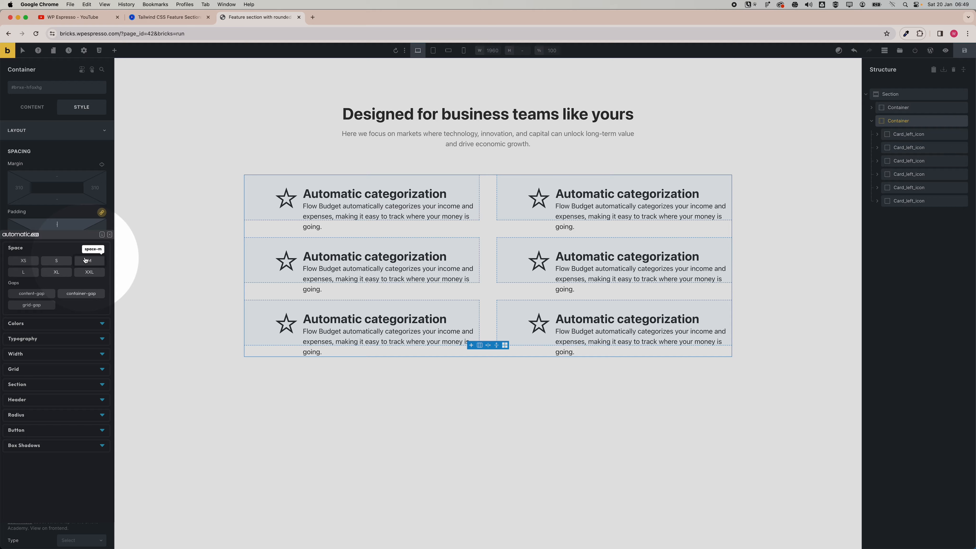
pyautogui.click(32, 272)
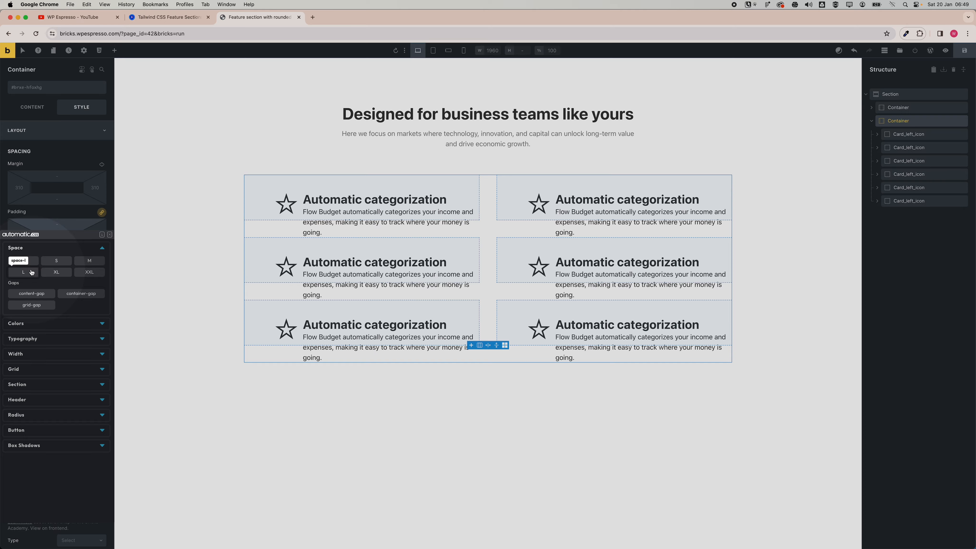
pyautogui.click(32, 273)
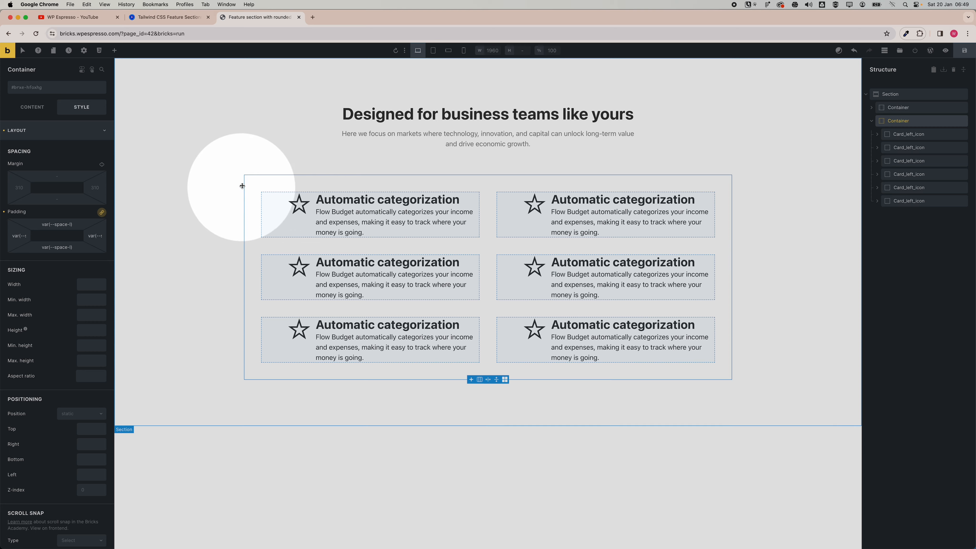
pyautogui.click(44, 130)
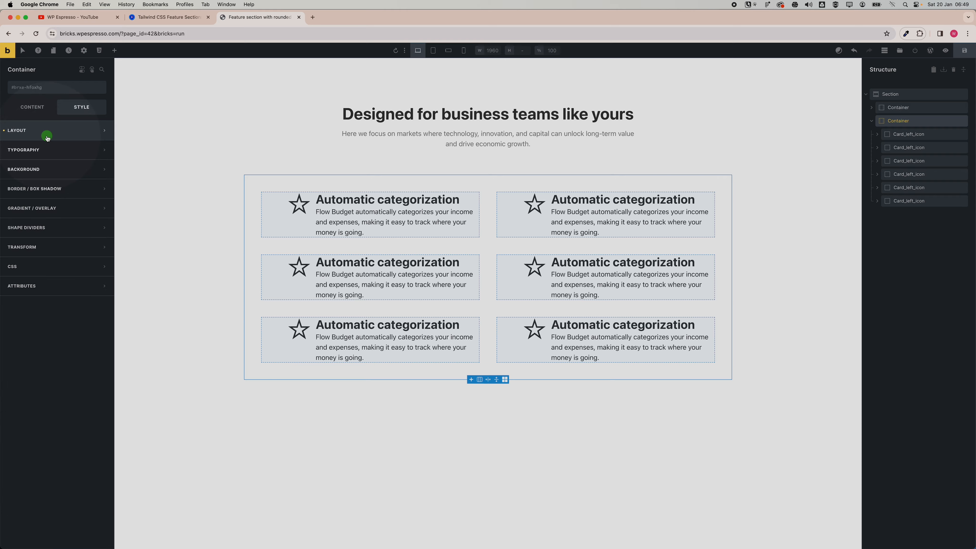
# Give the card grid container a mostly transparent neutral-light background color
pyautogui.click(44, 169)
pyautogui.click(101, 187)
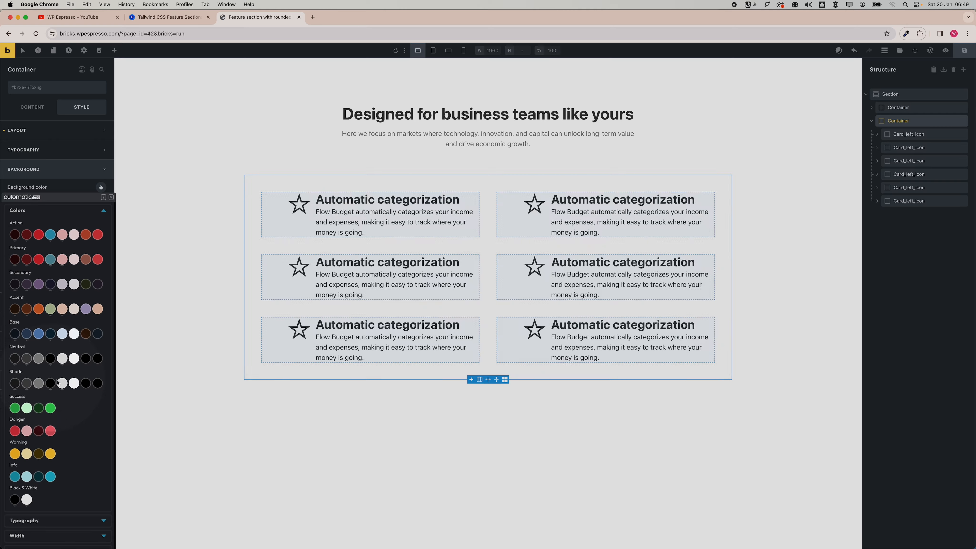
pyautogui.moveTo(62, 383)
pyautogui.moveTo(62, 358)
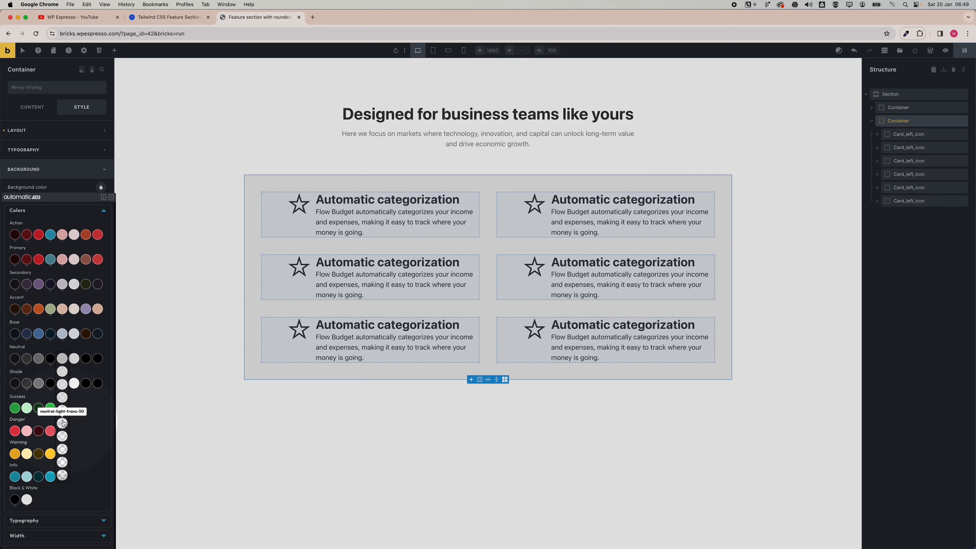
pyautogui.click(61, 461)
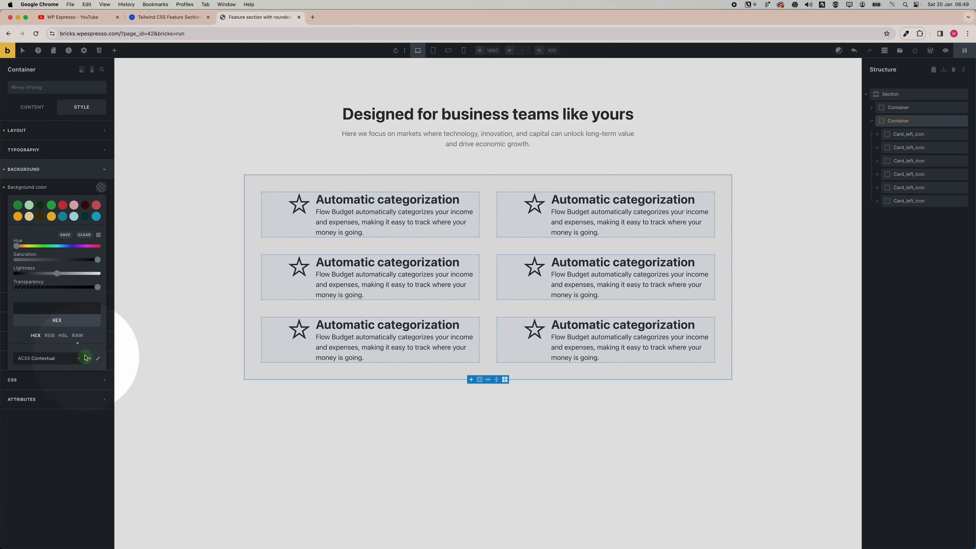
pyautogui.click(67, 186)
pyautogui.click(64, 176)
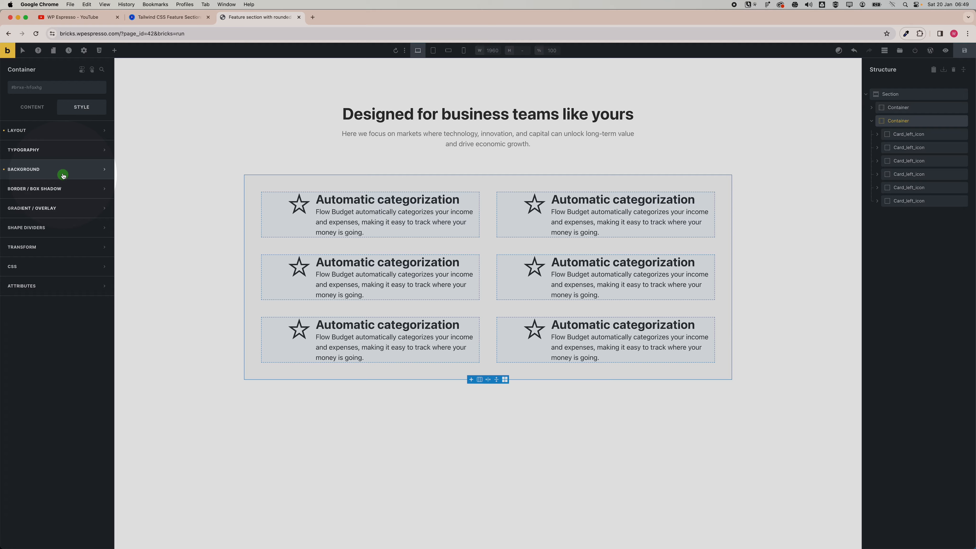
# Round all four linked corners of the card grid container with a border radius of var(--radius-xl)
pyautogui.click(48, 189)
pyautogui.click(100, 207)
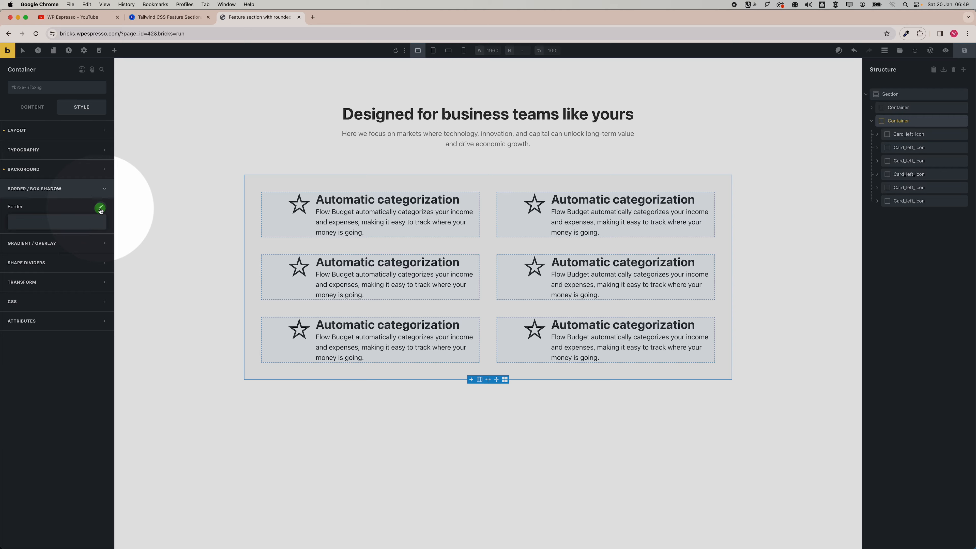
pyautogui.click(93, 290)
pyautogui.click(44, 308)
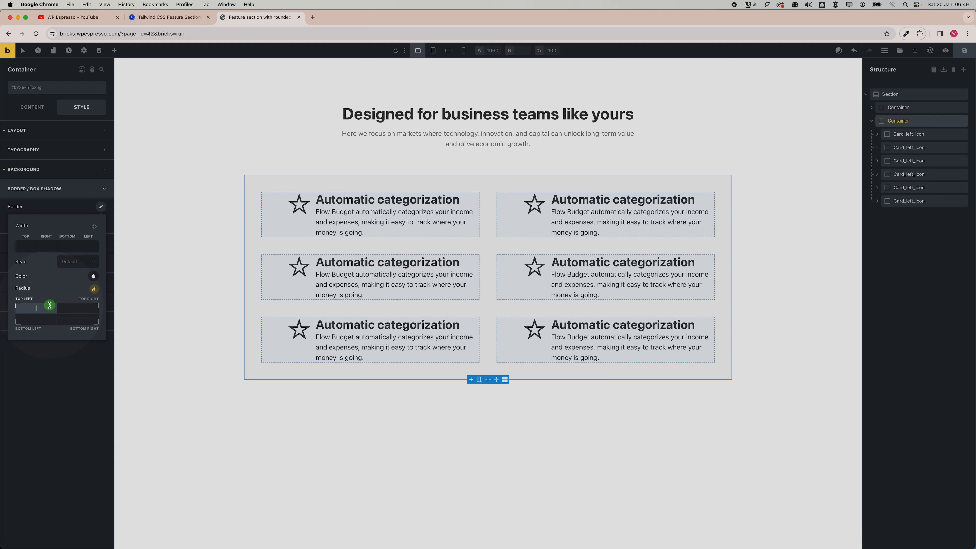
pyautogui.rightClick(51, 306)
pyautogui.click(90, 308)
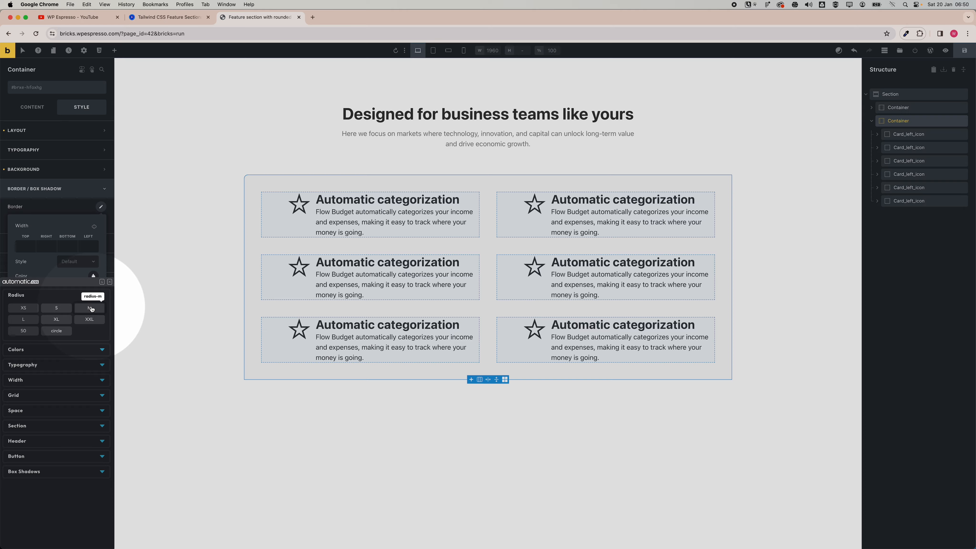
pyautogui.click(28, 319)
pyautogui.click(52, 320)
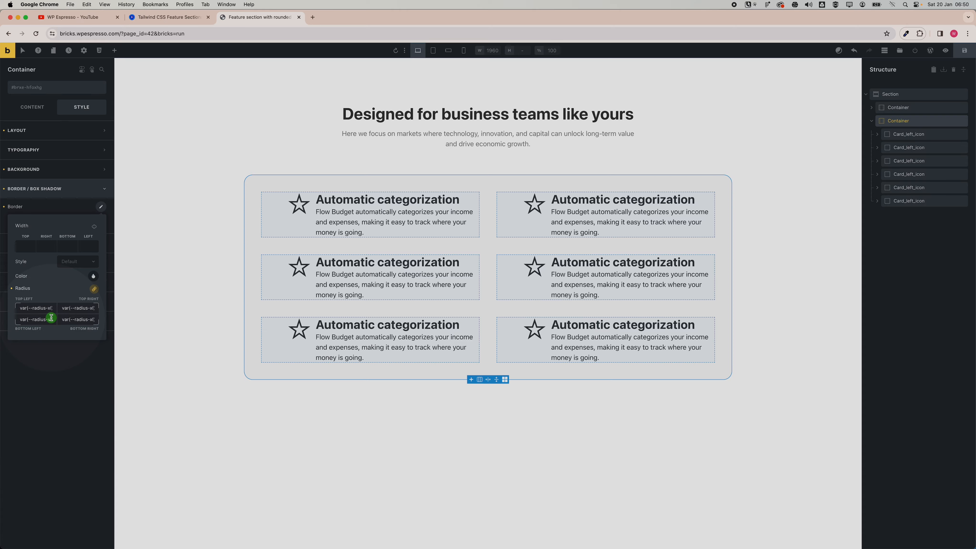
pyautogui.click(61, 209)
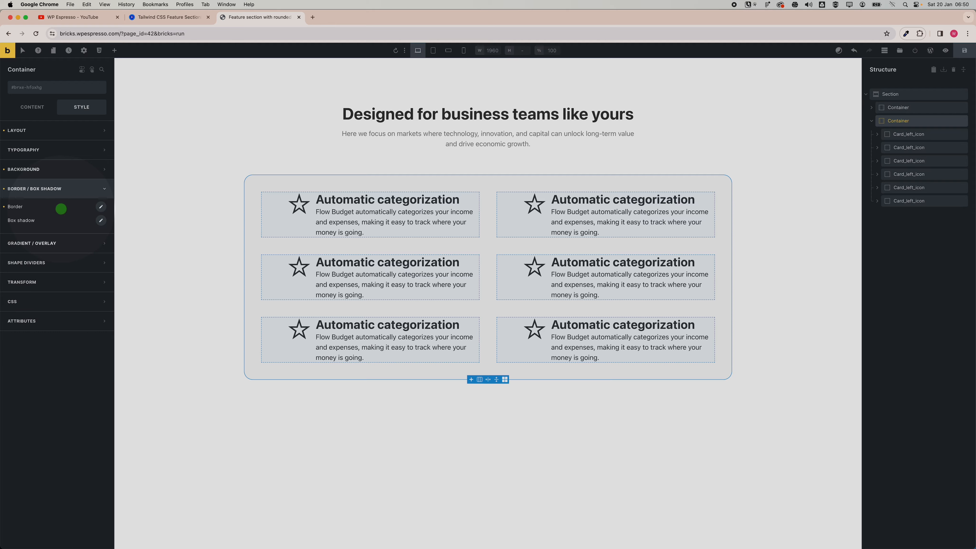
pyautogui.click(68, 193)
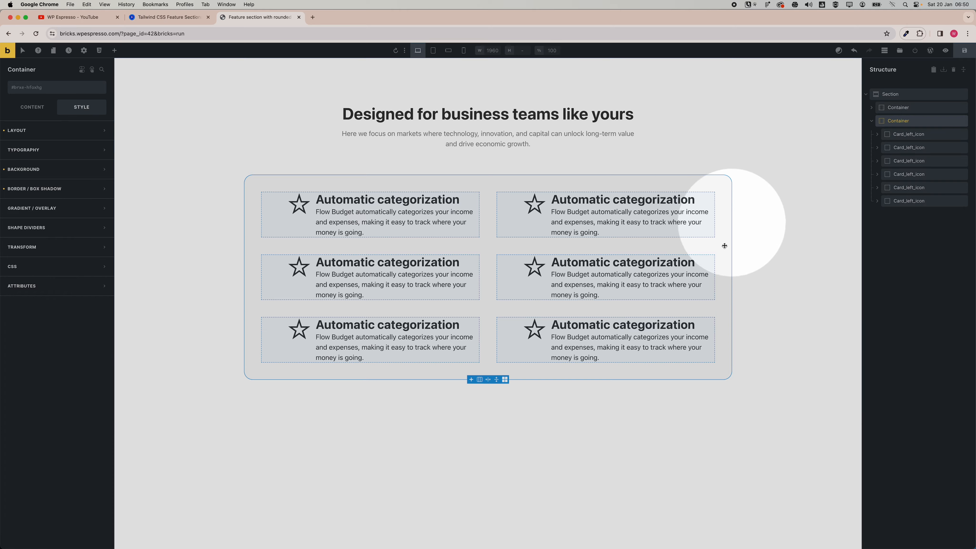
pyautogui.click(617, 436)
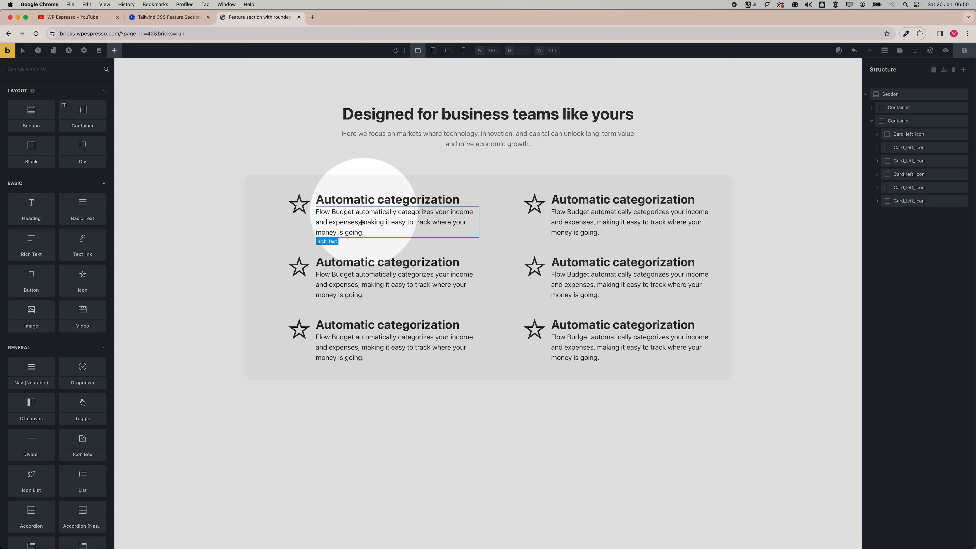
# Set the padding of the star icon's card_left_icon__icon class to var(--space-s) on all linked sides
pyautogui.click(900, 134)
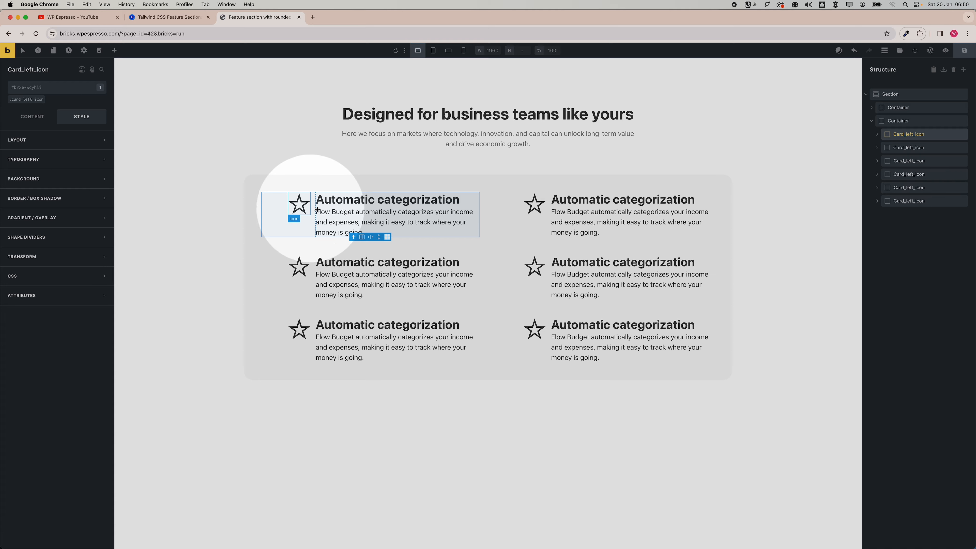
pyautogui.click(298, 206)
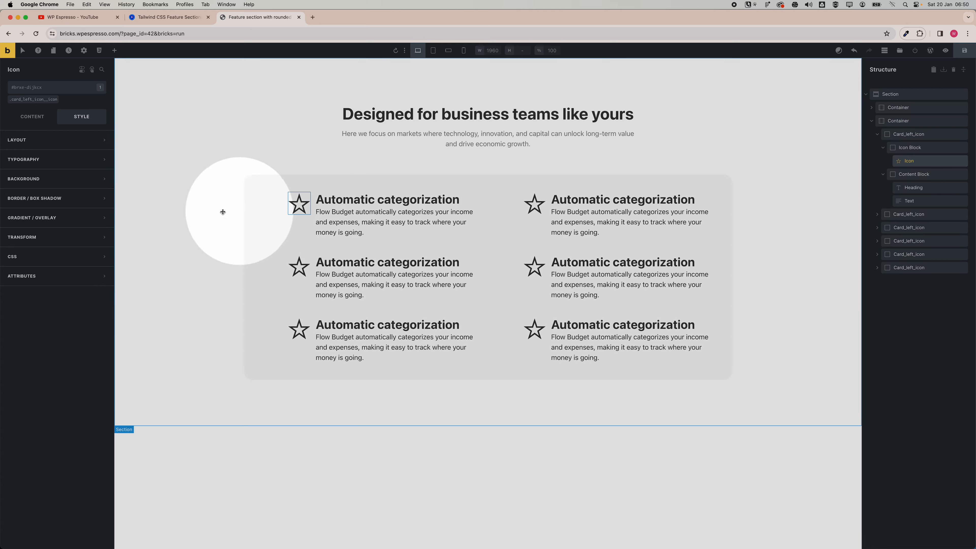
pyautogui.click(52, 139)
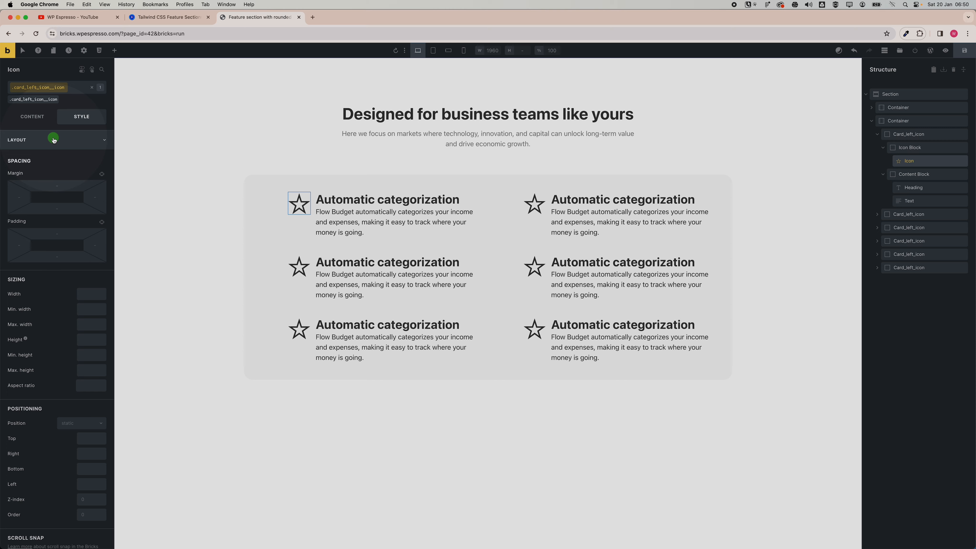
pyautogui.rightClick(58, 232)
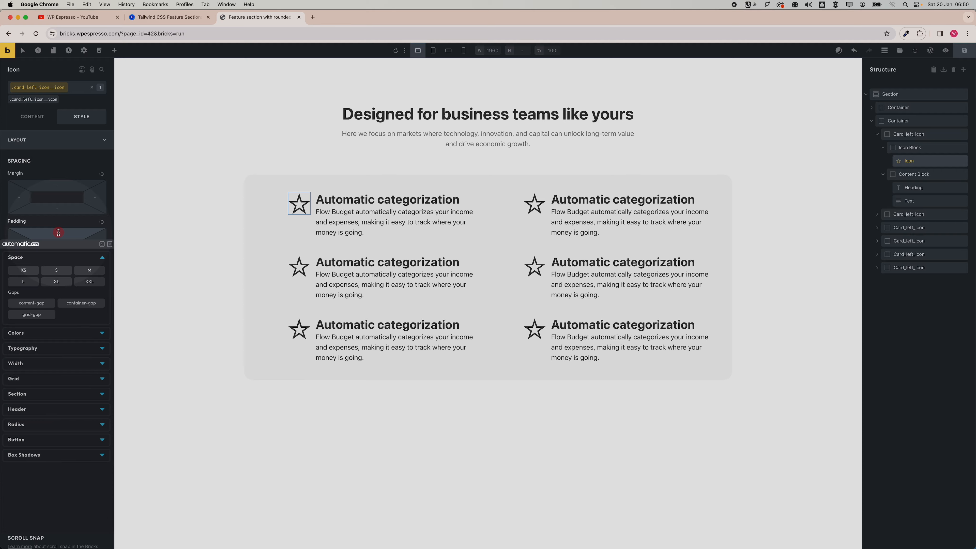
pyautogui.click(60, 269)
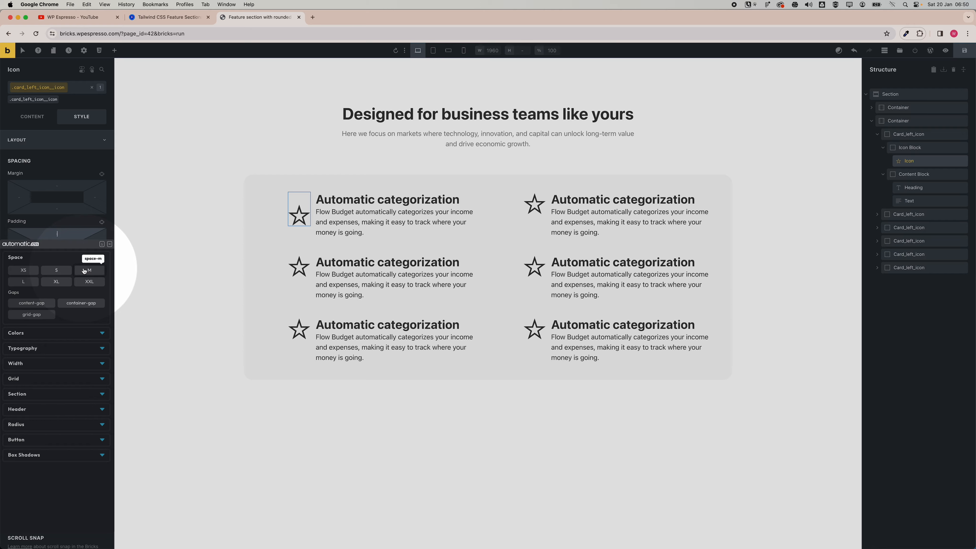
pyautogui.click(87, 271)
pyautogui.click(71, 269)
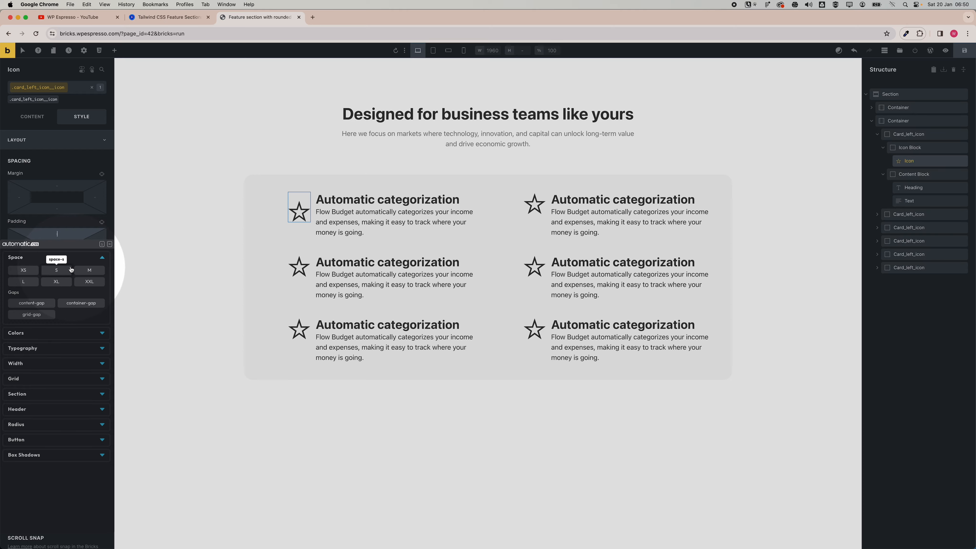
pyautogui.click(101, 223)
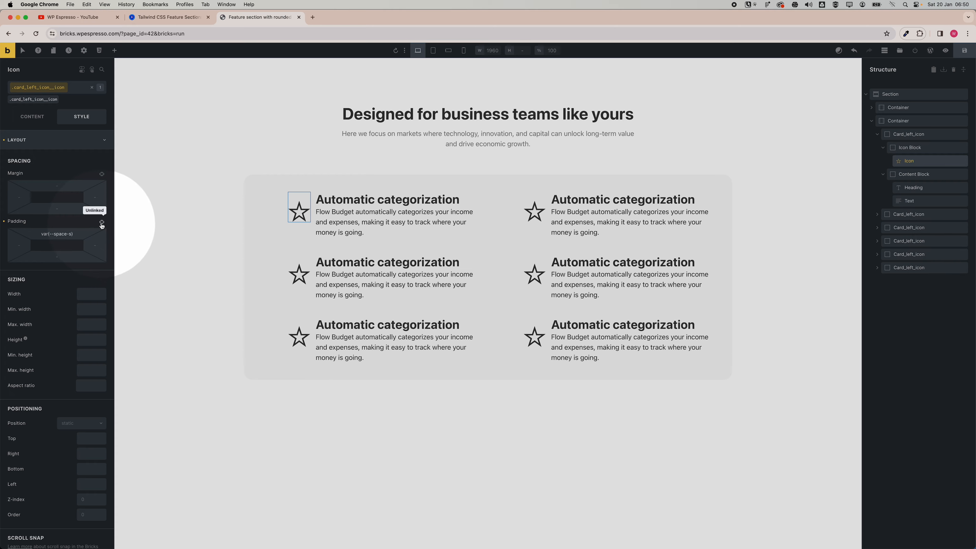
pyautogui.click(102, 223)
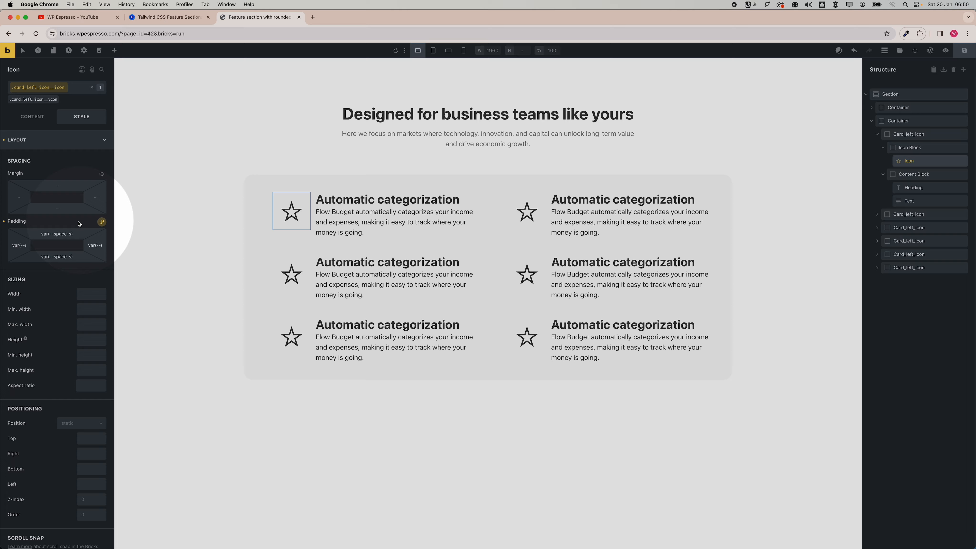
pyautogui.click(62, 142)
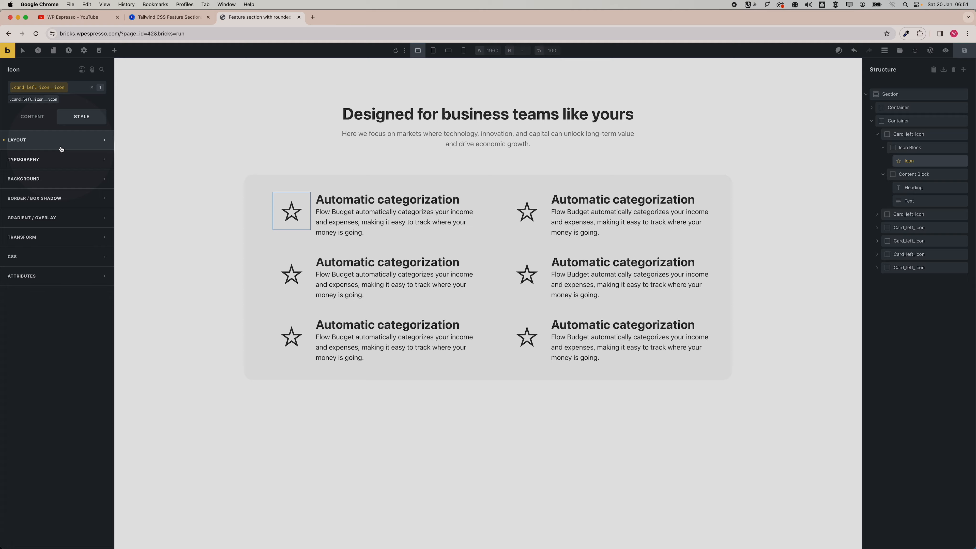
# Check the icon backgrounds in the Flowbite reference and give the icon class a semi-transparent neutral-light background color
pyautogui.click(174, 21)
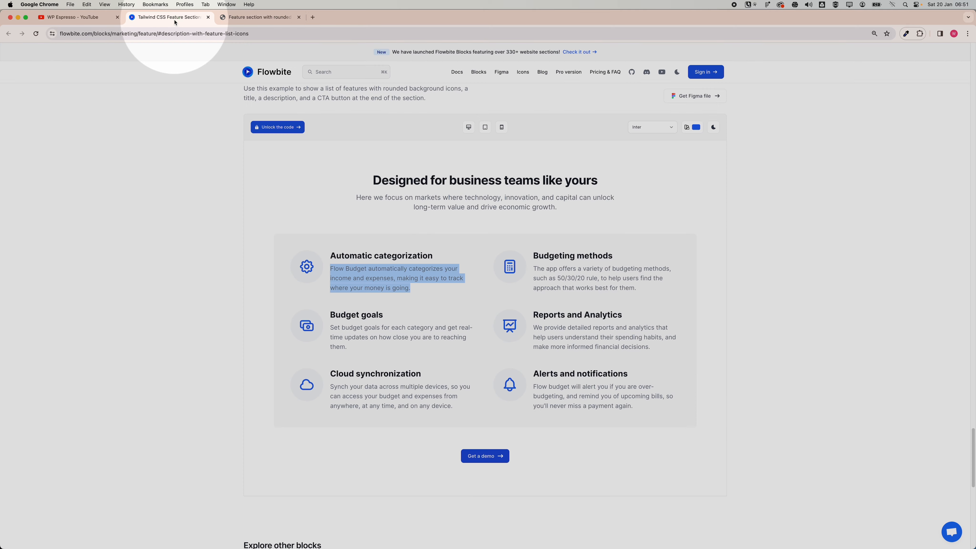
pyautogui.click(244, 17)
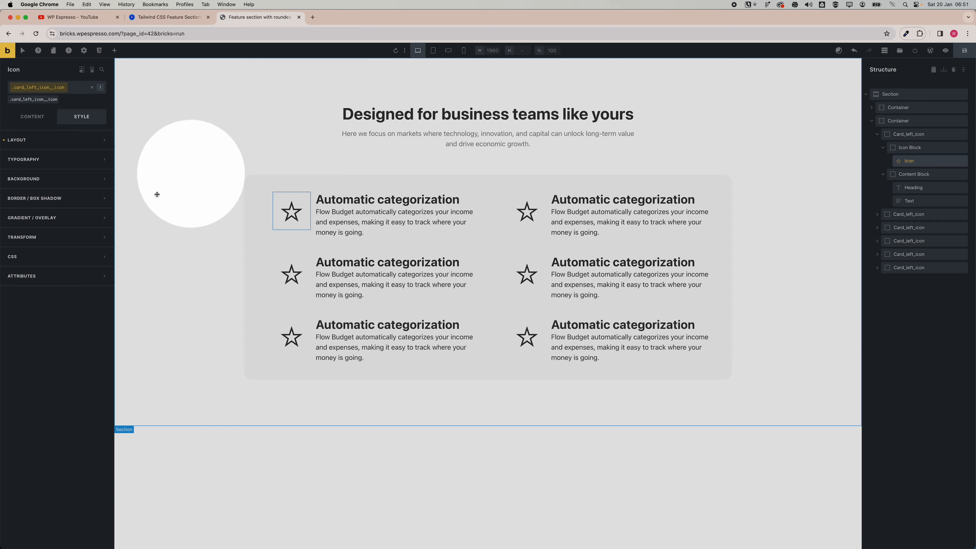
pyautogui.click(33, 184)
pyautogui.click(101, 196)
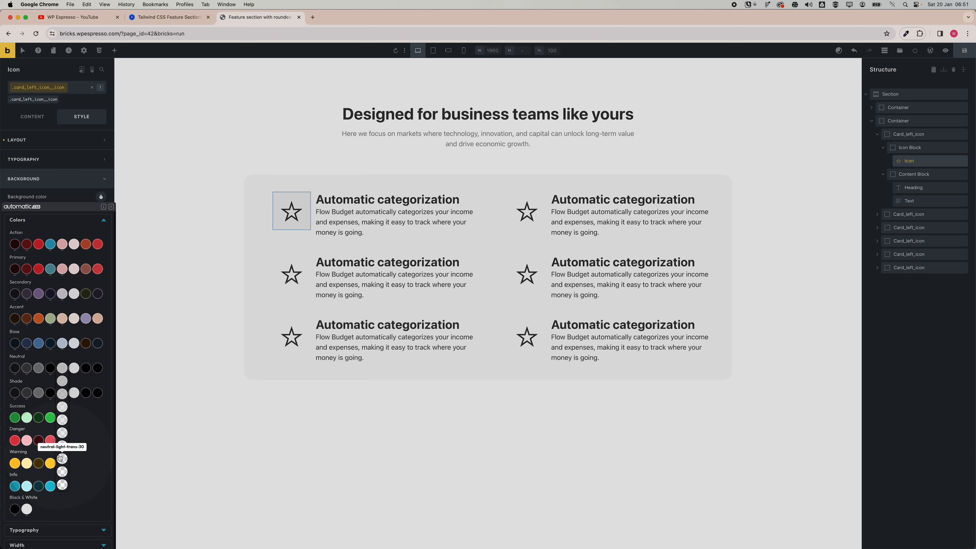
pyautogui.click(61, 449)
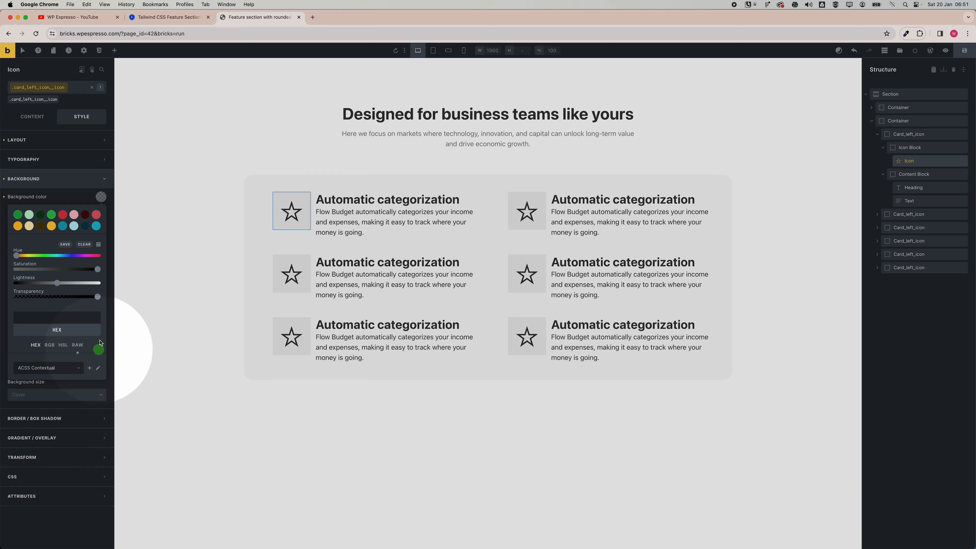
pyautogui.click(56, 177)
# Round all four linked corners of the card_left_icon__icon class with a border radius of var(--radius-circle)
pyautogui.click(102, 198)
pyautogui.click(101, 216)
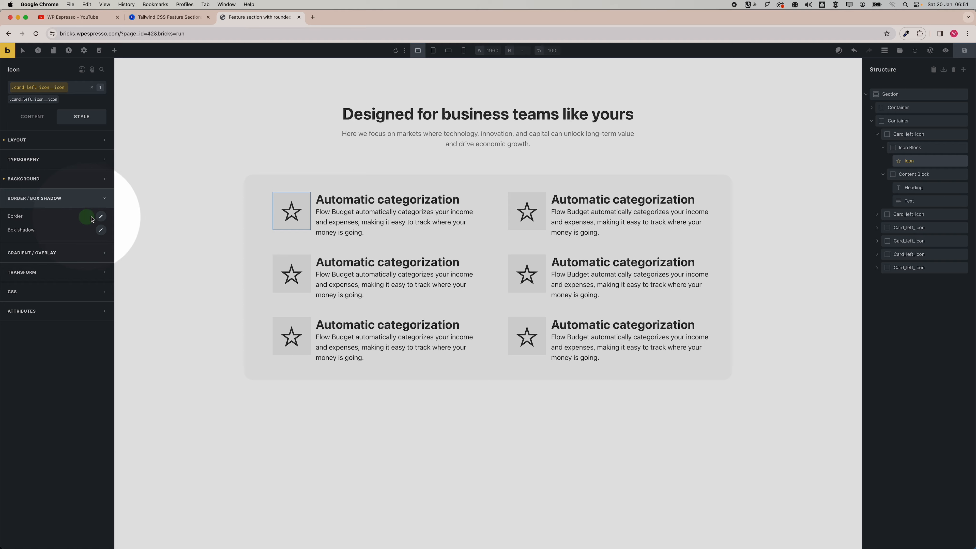
pyautogui.click(94, 298)
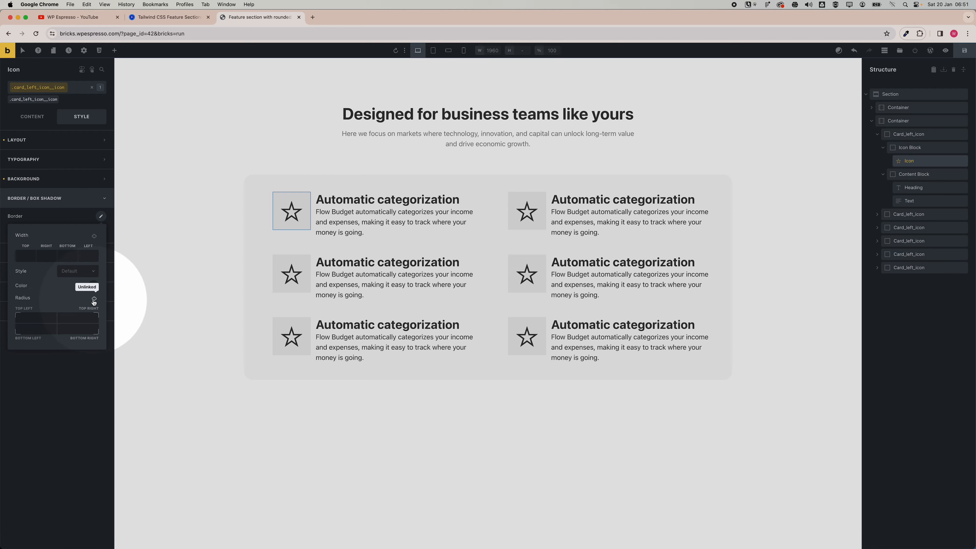
pyautogui.click(36, 324)
pyautogui.rightClick(34, 319)
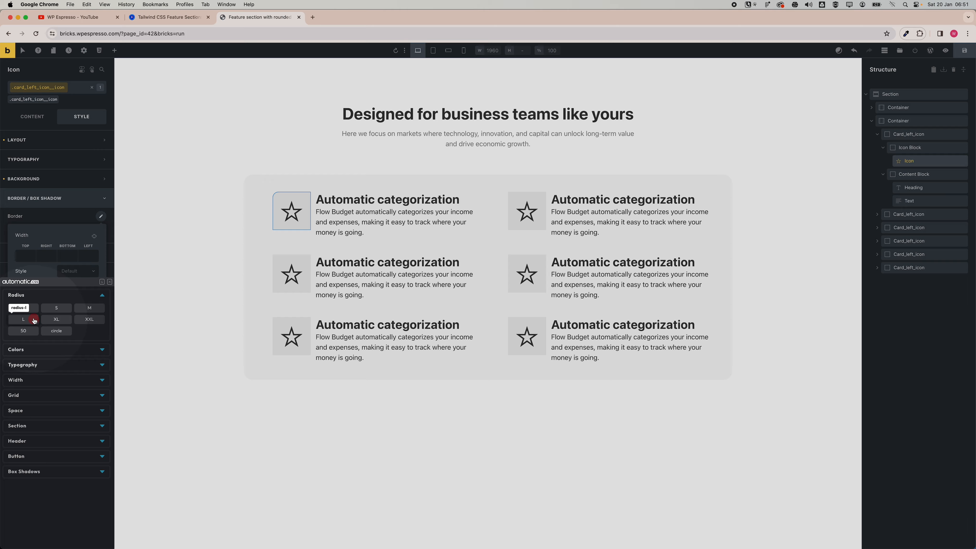
pyautogui.click(56, 331)
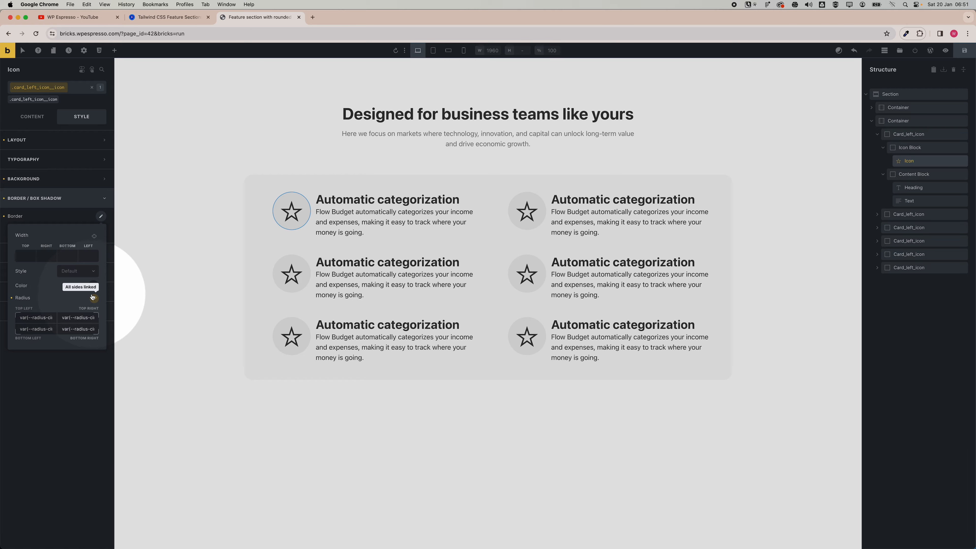
# Replace the first card's star icon with the gear icon from the Themify set
pyautogui.click(298, 212)
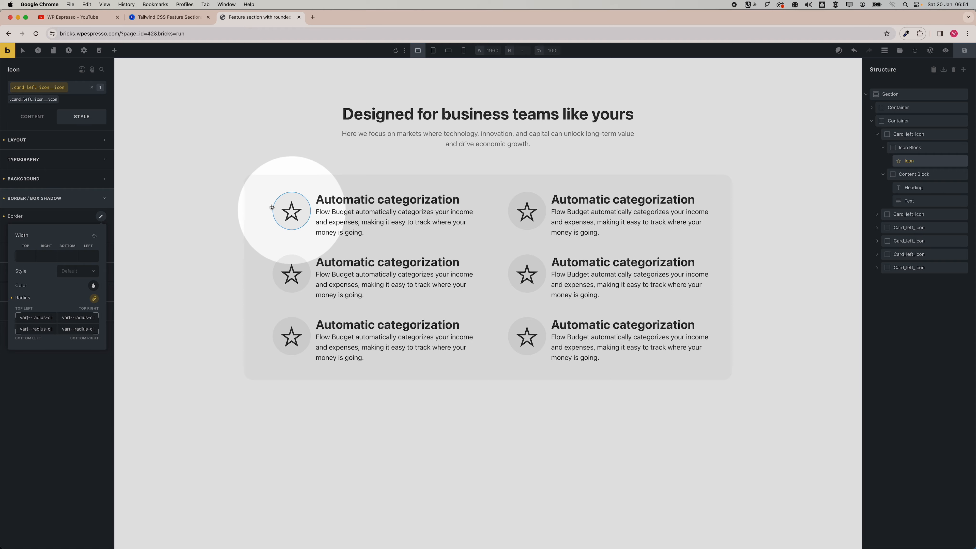
pyautogui.click(35, 117)
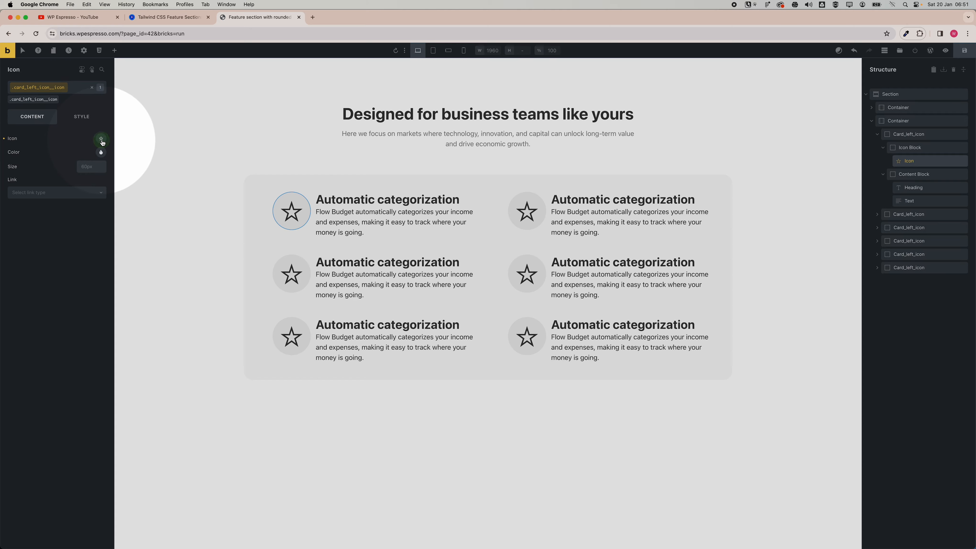
pyautogui.click(102, 140)
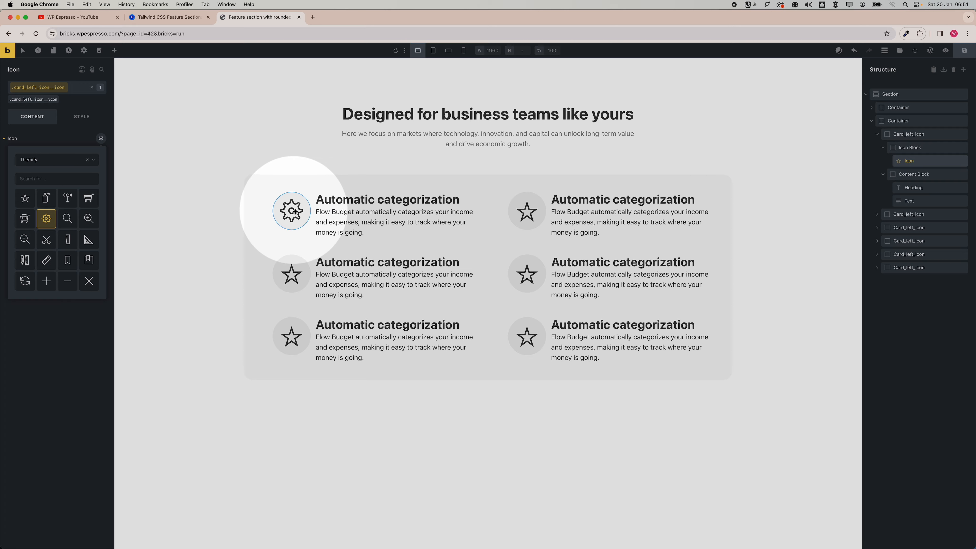
pyautogui.click(61, 143)
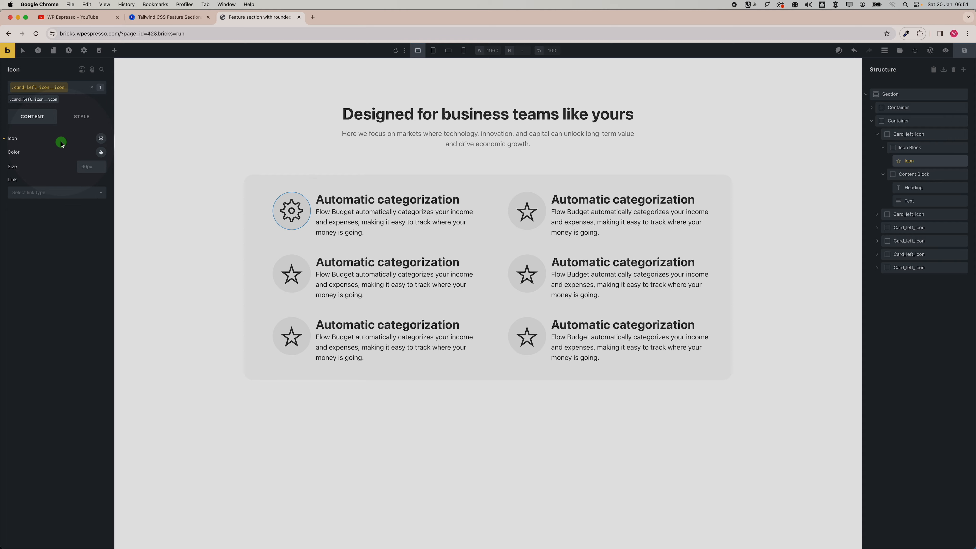
# Set the icon size of the card_left_icon__icon class to 2em after trying 3em
pyautogui.click(85, 167)
pyautogui.write('3em')
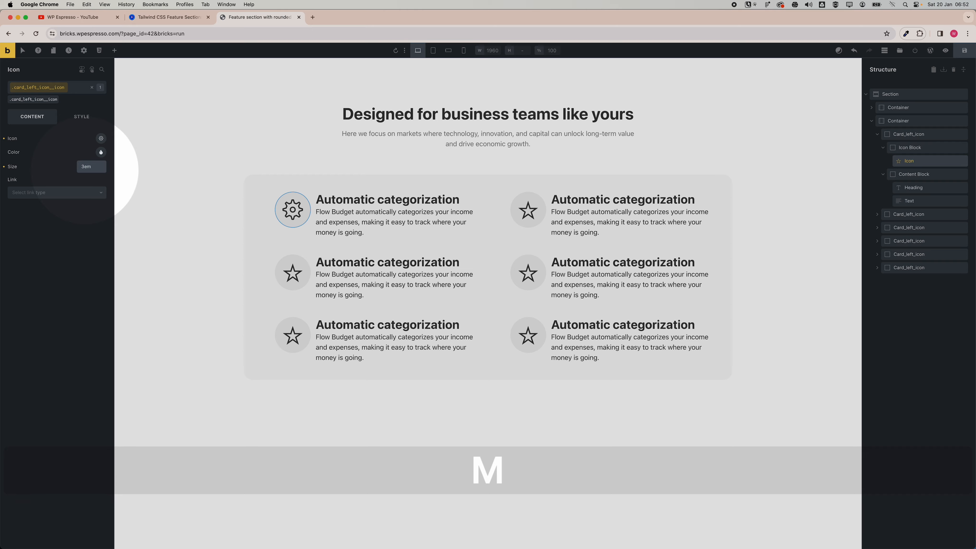
pyautogui.click(84, 166)
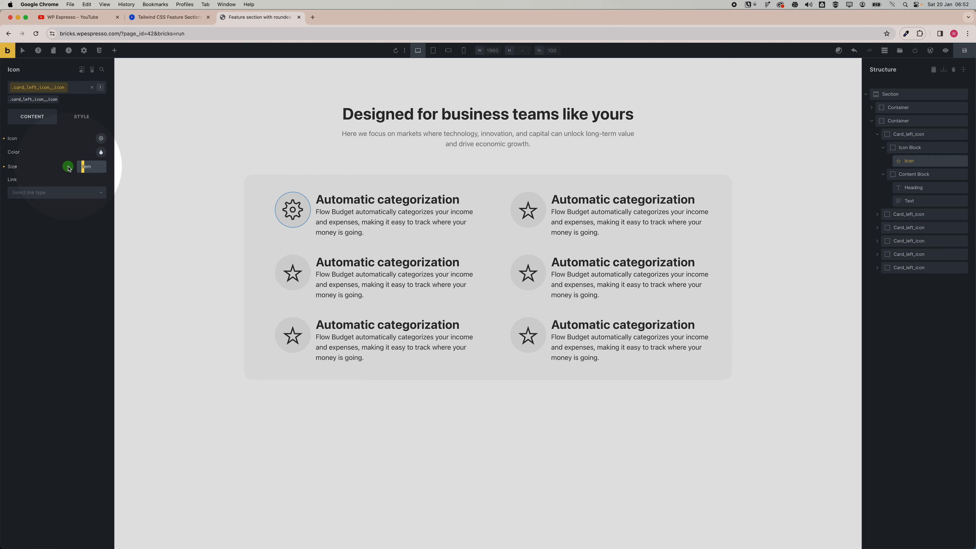
pyautogui.write('2')
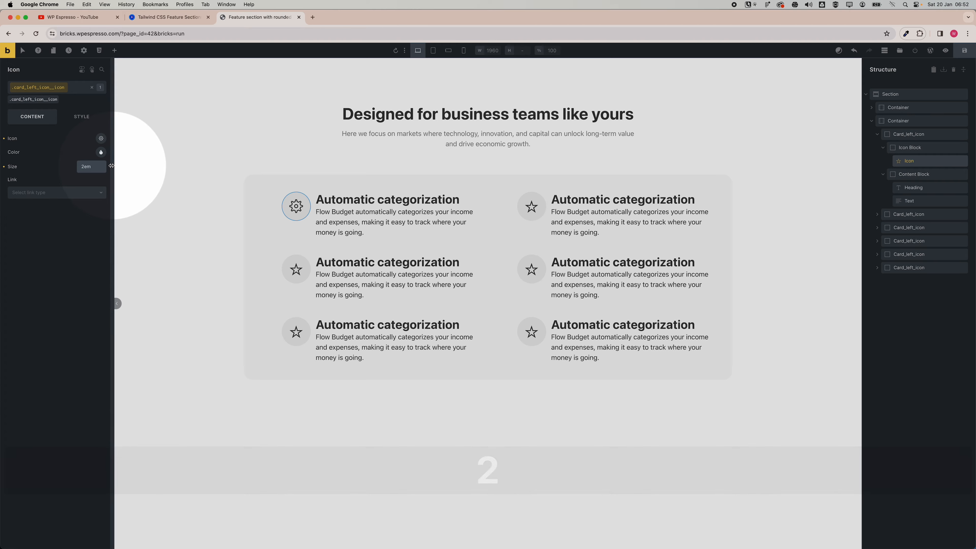
# Check the Flowbite reference and set the icon class padding to var(--space-m) on all linked sides
pyautogui.click(179, 17)
pyautogui.click(242, 18)
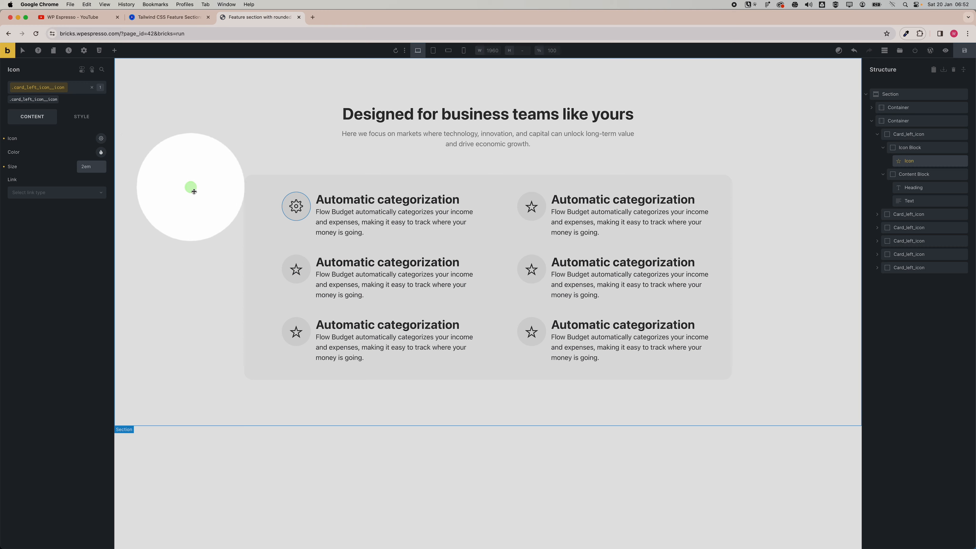
pyautogui.click(79, 122)
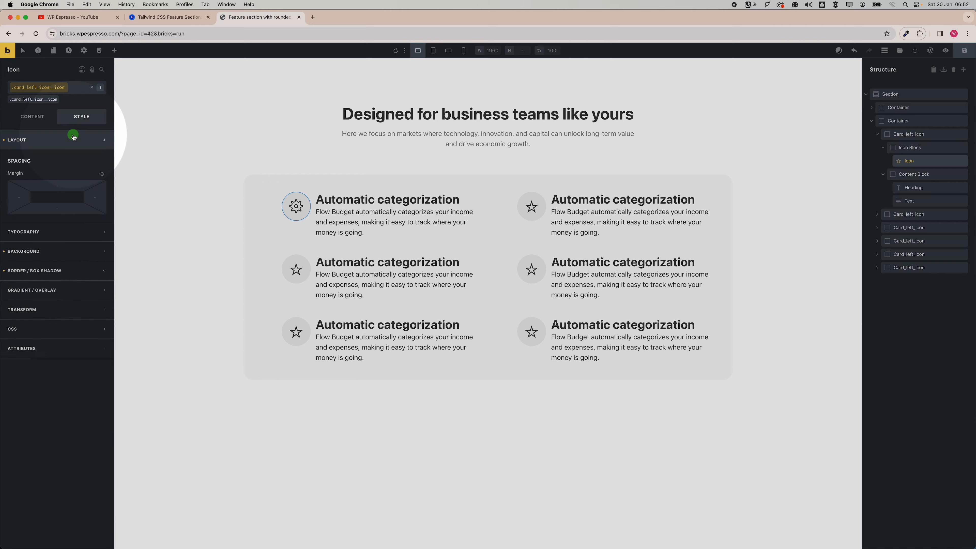
pyautogui.click(56, 236)
pyautogui.rightClick(55, 236)
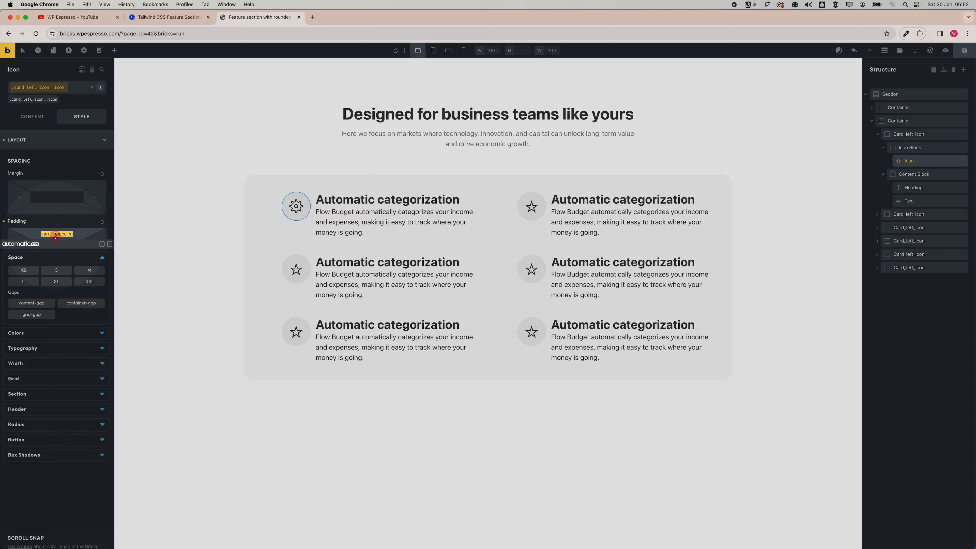
pyautogui.click(89, 270)
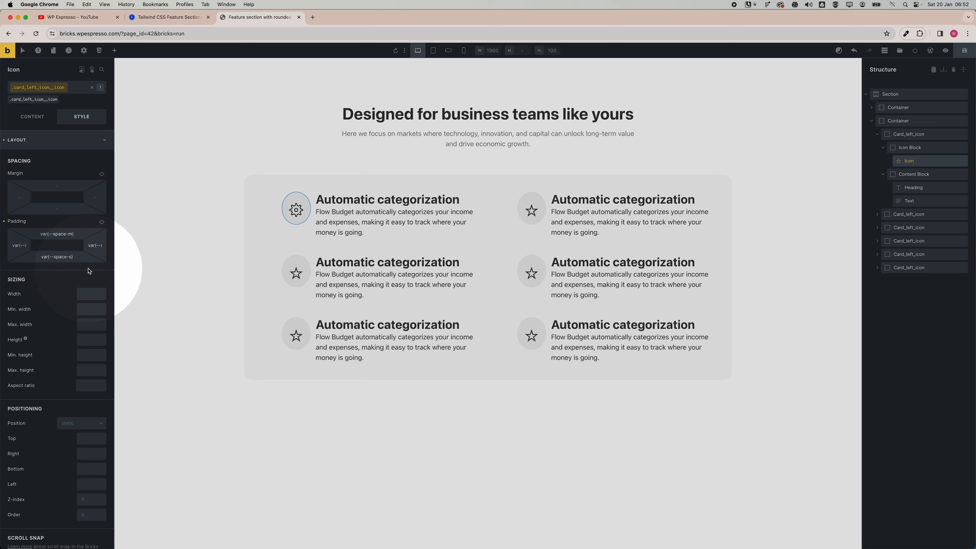
pyautogui.click(103, 222)
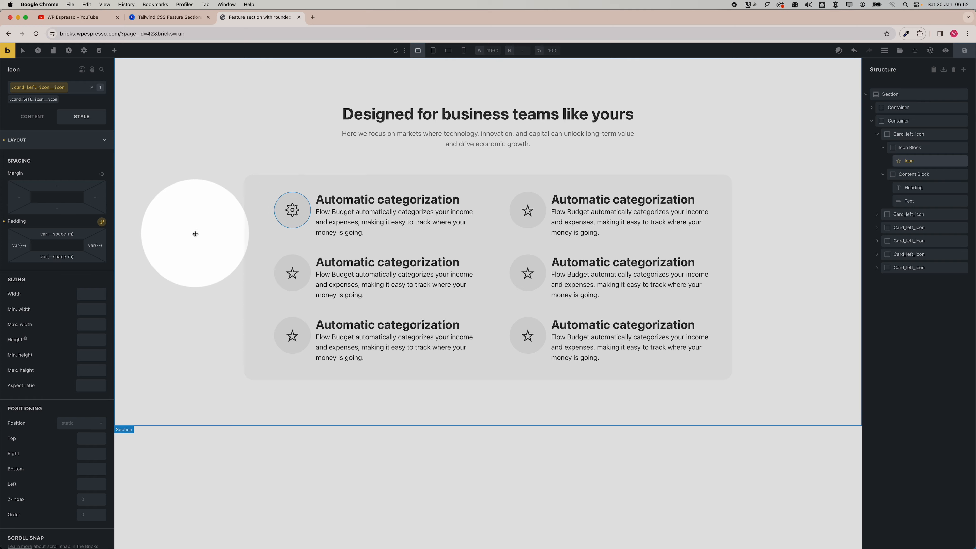
pyautogui.click(192, 232)
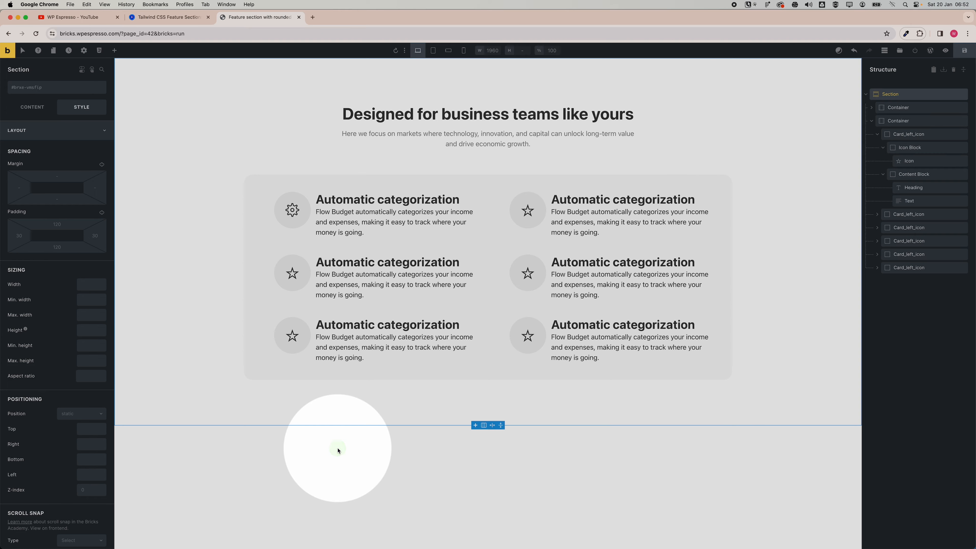
pyautogui.click(338, 451)
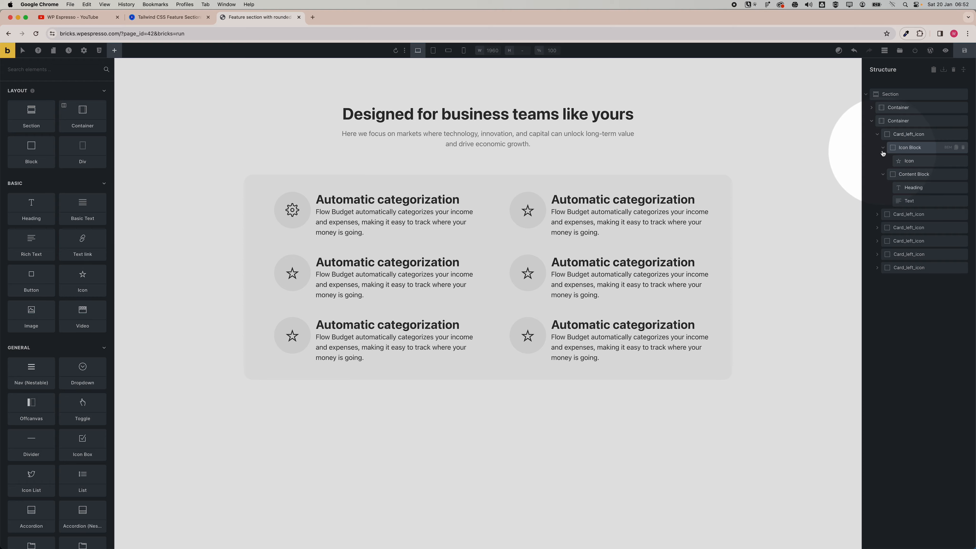
# Collapse the first Card_left_icon and delete the five other cards below it
pyautogui.click(900, 162)
pyautogui.click(880, 134)
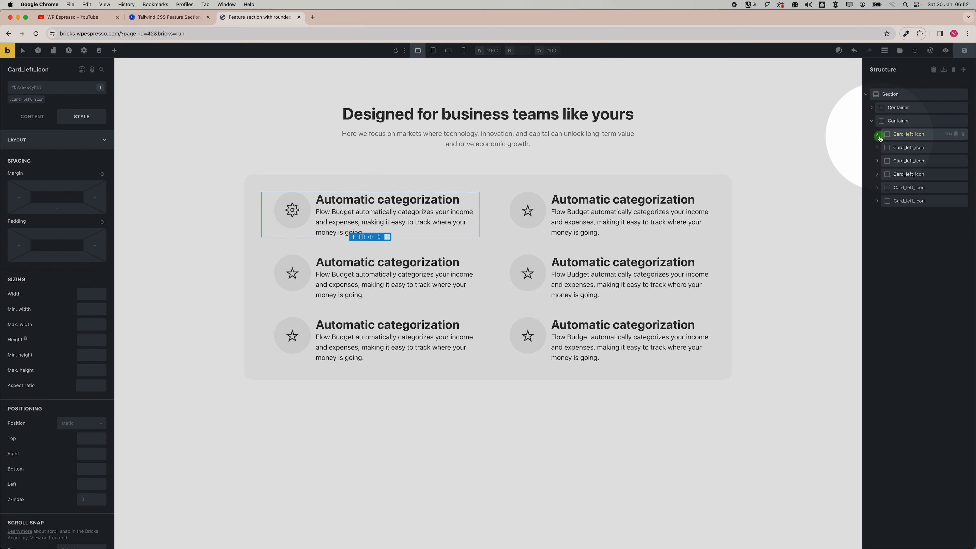
pyautogui.click(962, 148)
pyautogui.click(963, 148)
pyautogui.click(963, 148)
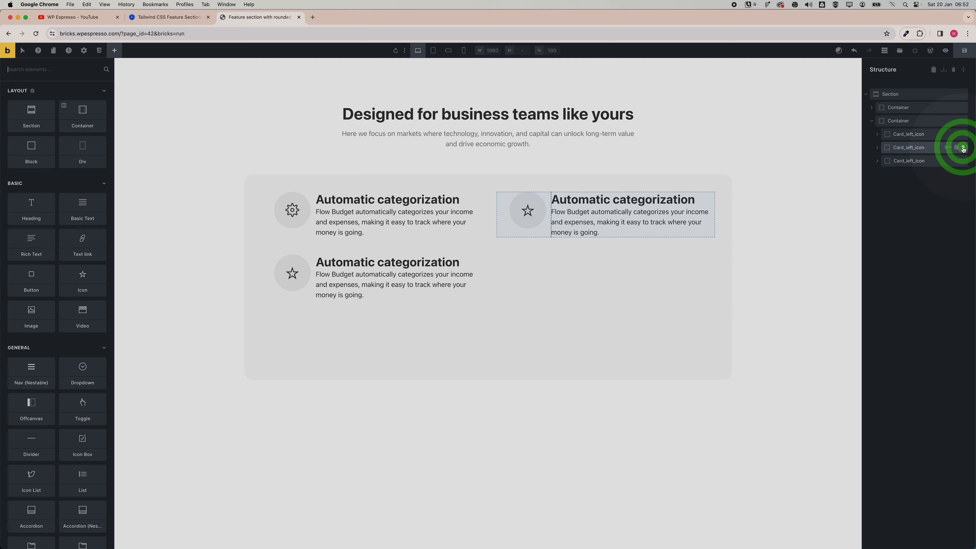
pyautogui.click(963, 148)
pyautogui.click(963, 148)
# Duplicate the remaining gear-icon card five times to refill the two-column grid with six cards
pyautogui.click(956, 134)
pyautogui.click(956, 134)
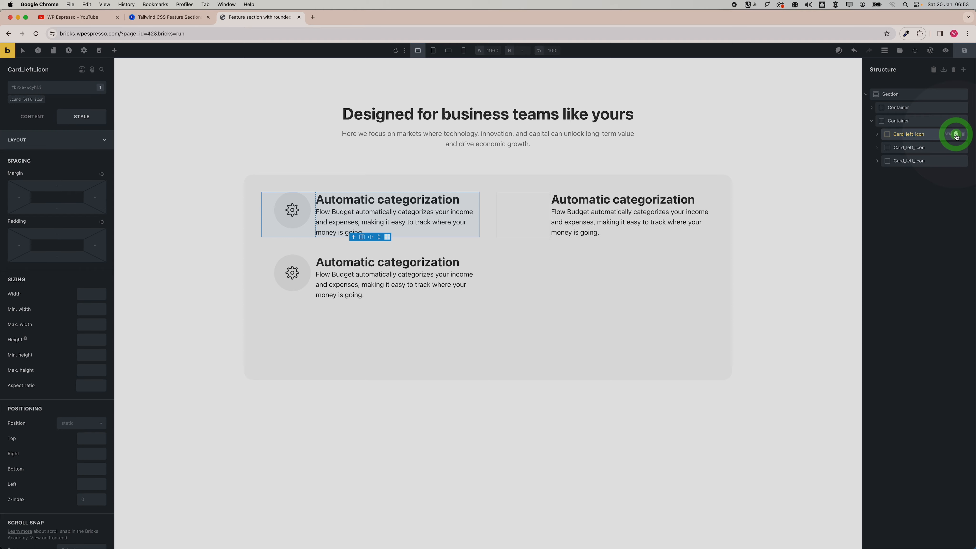
pyautogui.click(956, 134)
pyautogui.click(956, 134)
pyautogui.click(956, 134)
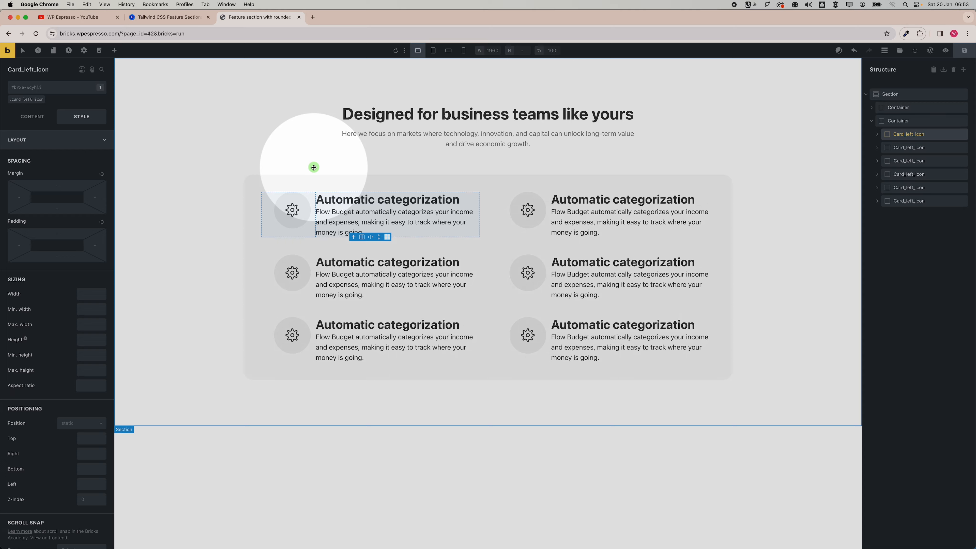
pyautogui.click(314, 167)
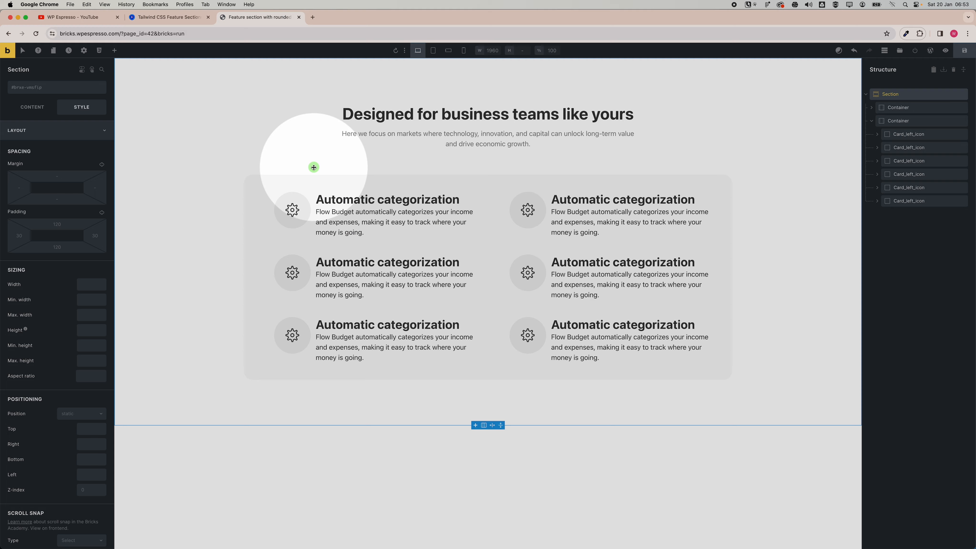
# Set the font size of the card_left_icon__heading class to the Automatic.css L text size
pyautogui.click(423, 199)
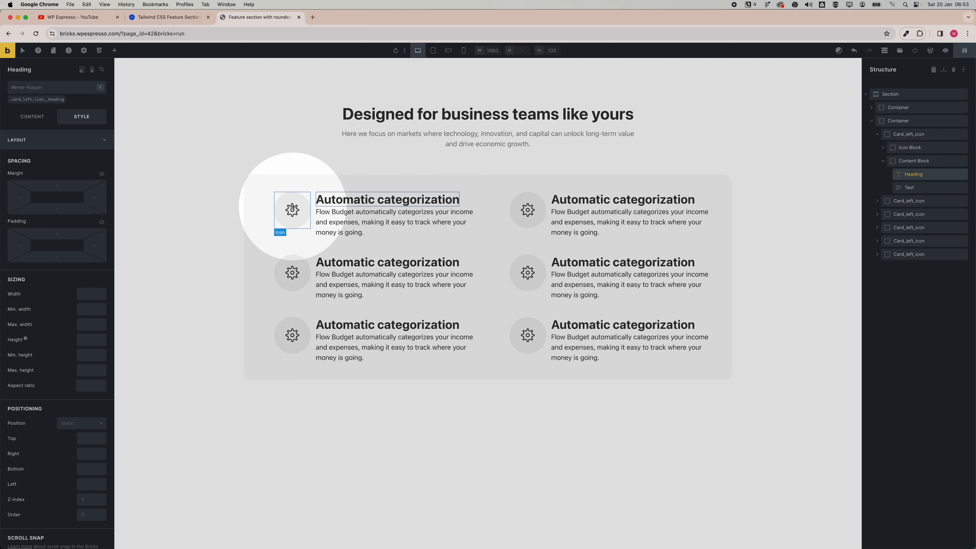
pyautogui.click(50, 100)
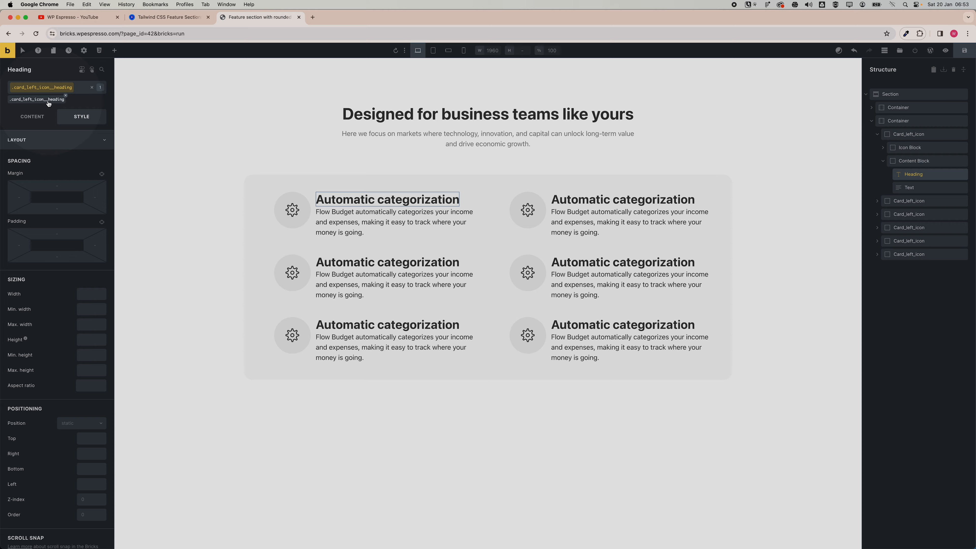
pyautogui.click(56, 139)
pyautogui.click(54, 158)
pyautogui.rightClick(92, 192)
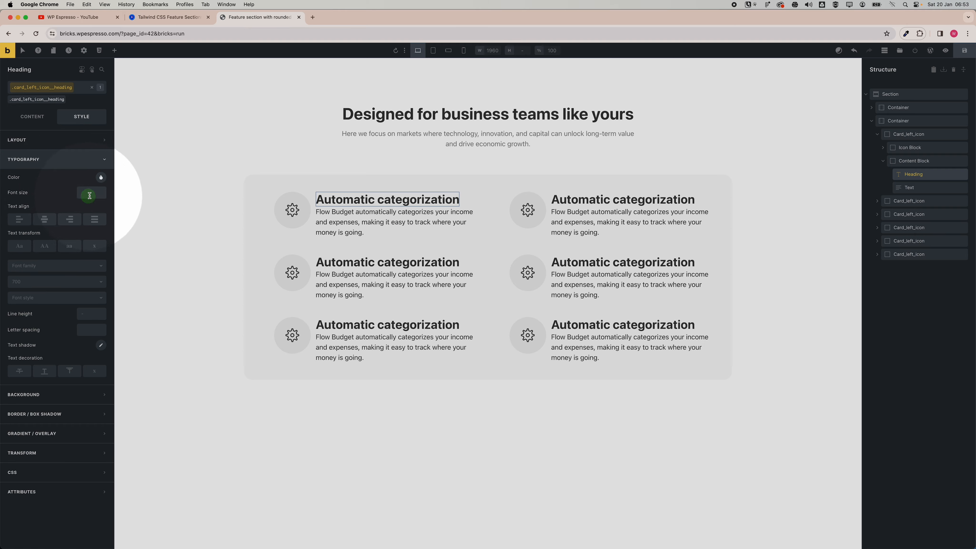
pyautogui.click(83, 229)
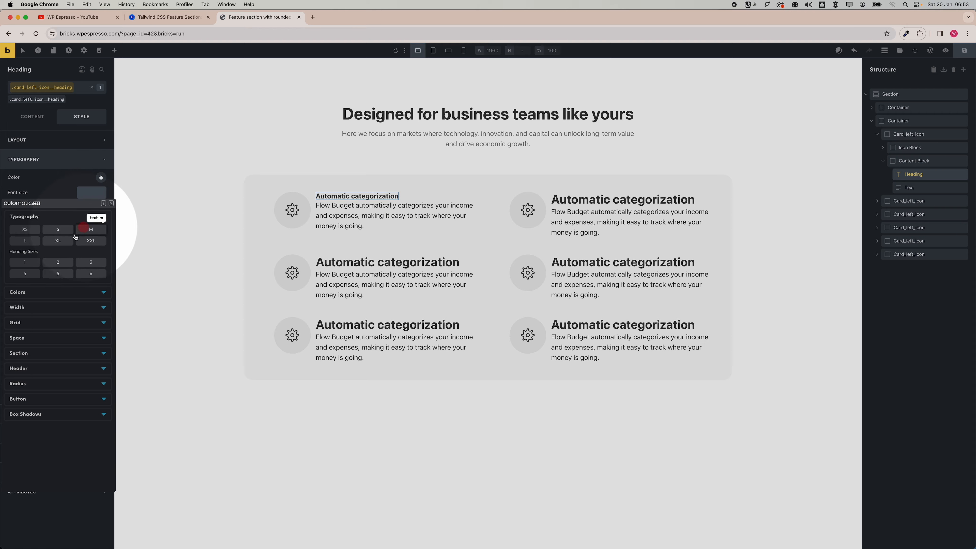
pyautogui.click(25, 240)
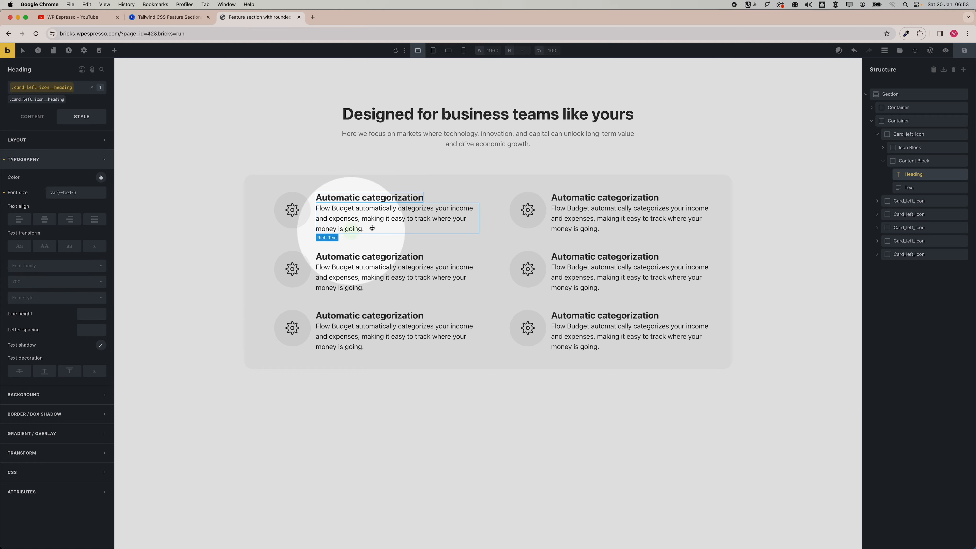
# Set the text color of the card_left_icon__text class to a medium gray
pyautogui.click(440, 220)
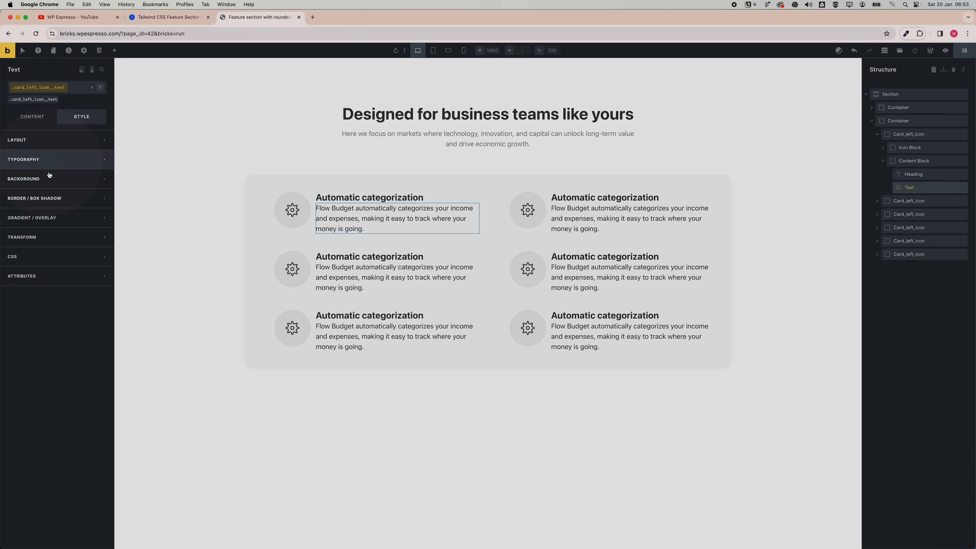
pyautogui.click(42, 159)
pyautogui.click(101, 177)
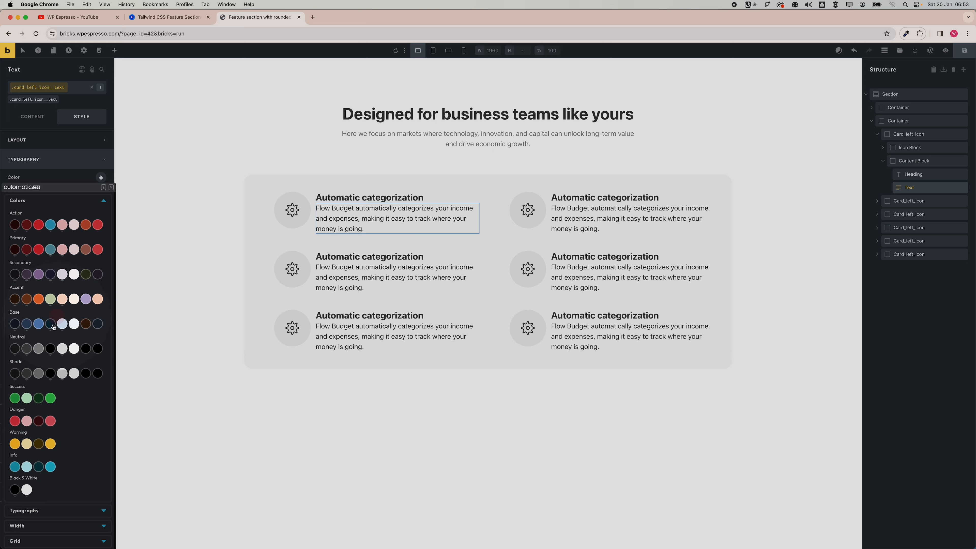
pyautogui.click(47, 343)
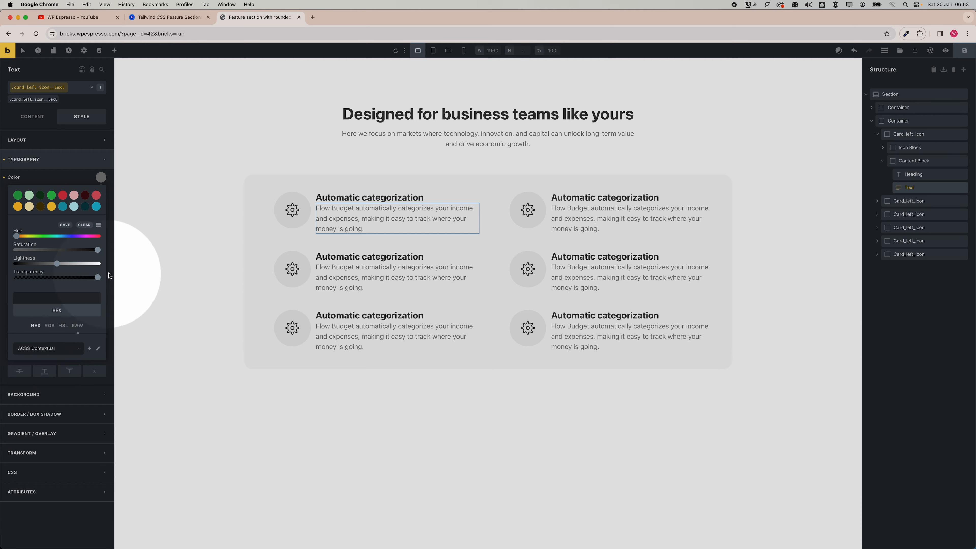
pyautogui.click(56, 164)
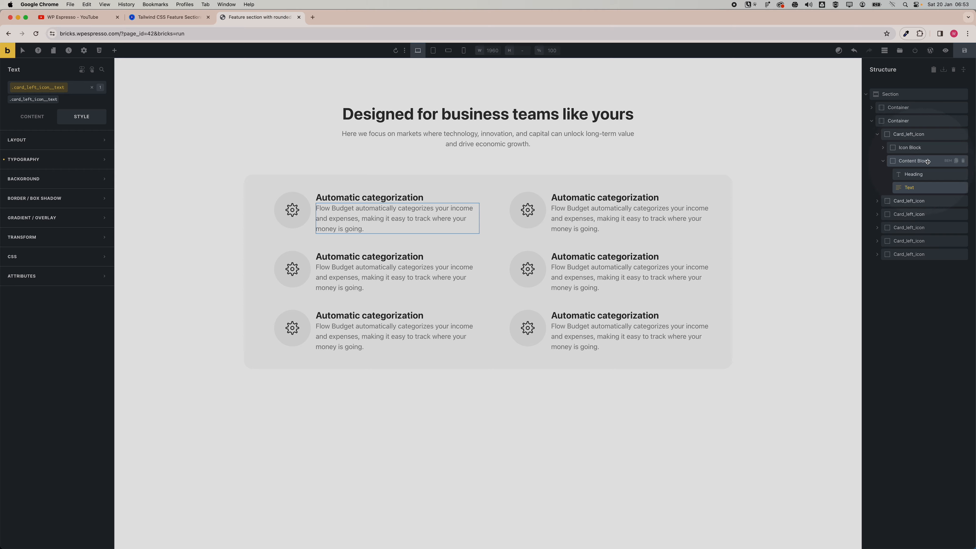
# Set the row gap of the card's content-block class to the Automatic.css XS space, after trying the S space
pyautogui.click(886, 162)
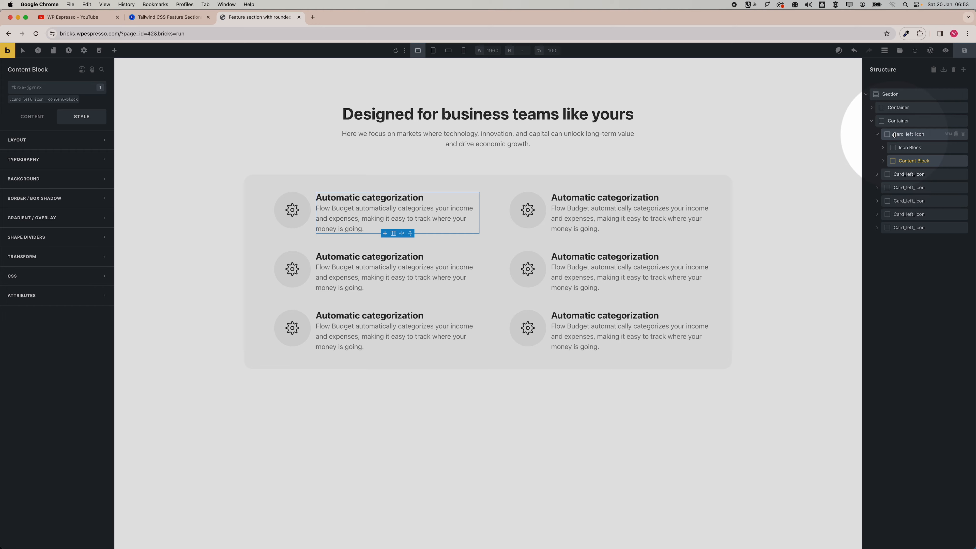
pyautogui.click(895, 134)
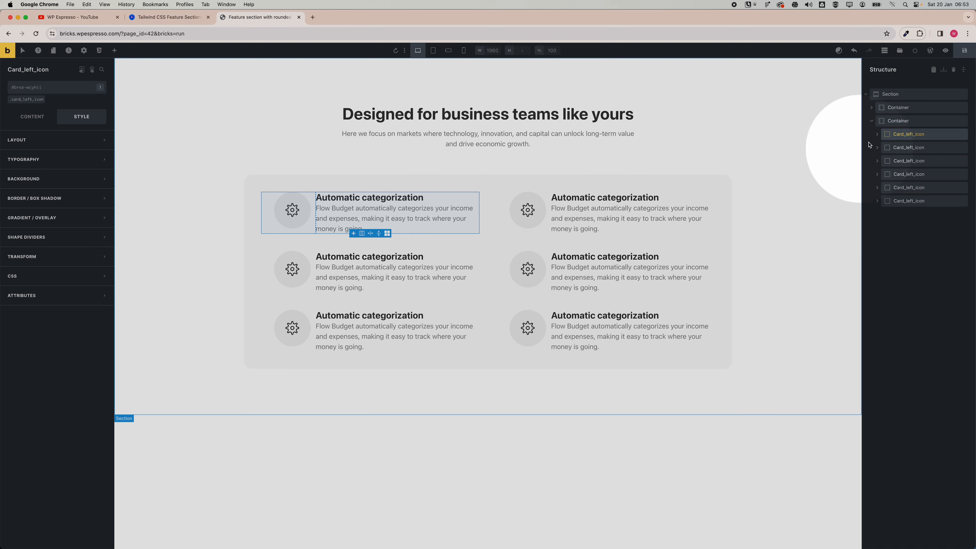
pyautogui.click(876, 134)
pyautogui.click(903, 161)
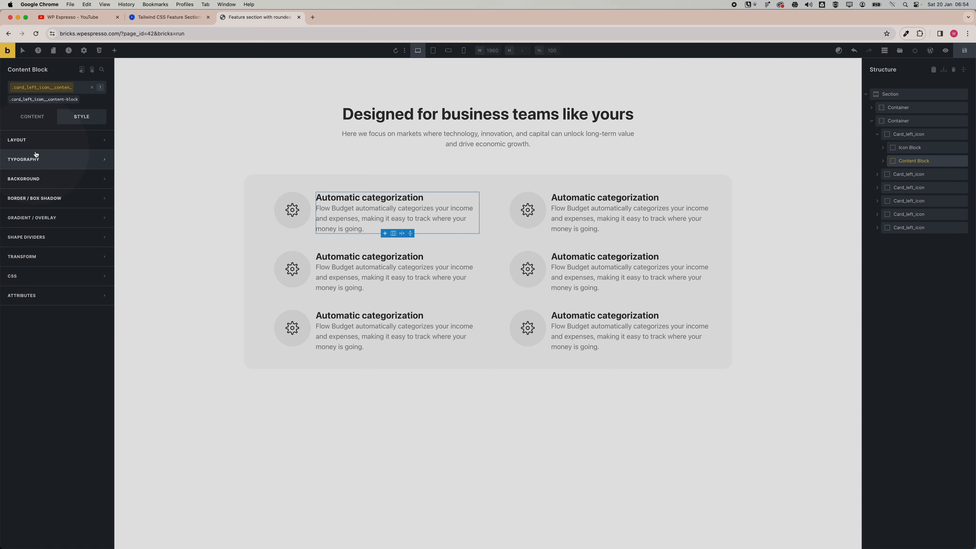
pyautogui.click(38, 141)
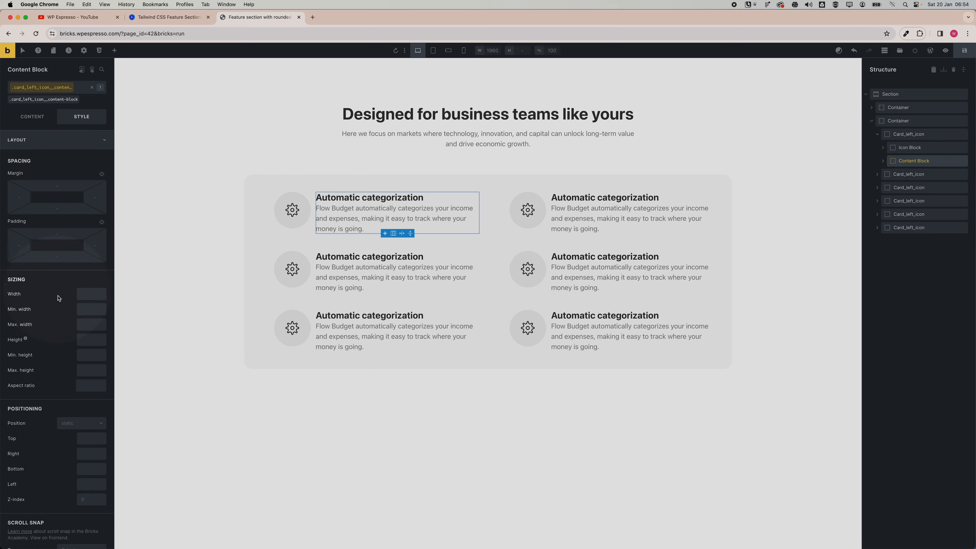
pyautogui.scroll(-1, 59, 299)
pyautogui.click(31, 117)
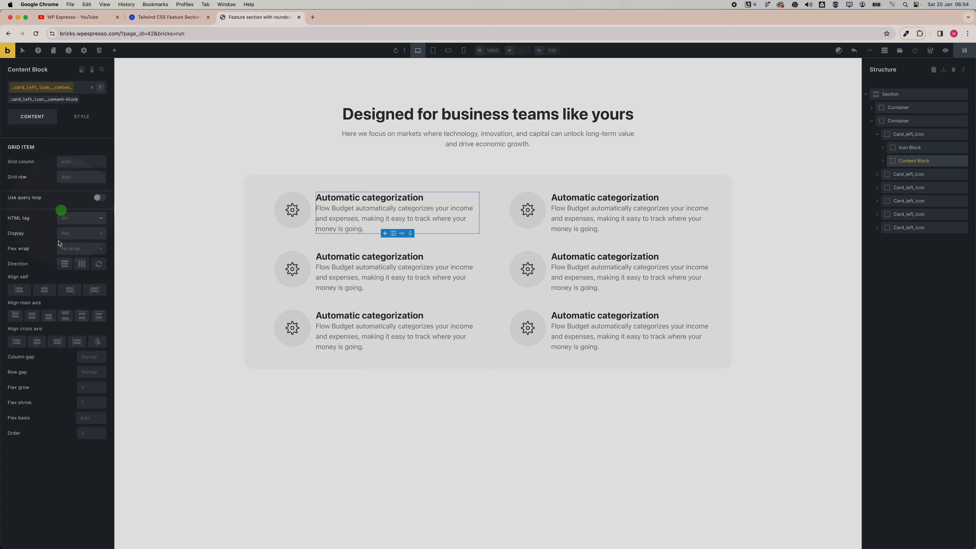
pyautogui.rightClick(92, 372)
pyautogui.click(65, 286)
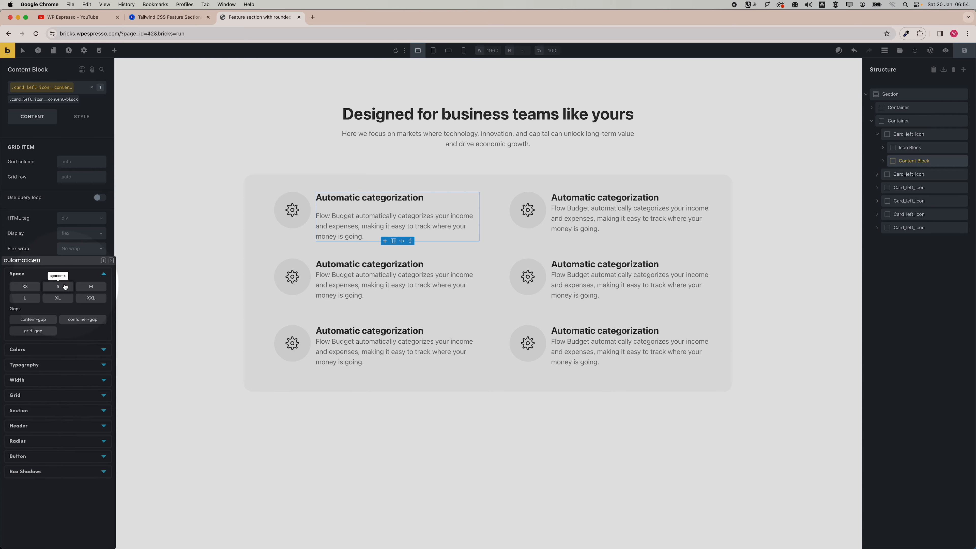
pyautogui.click(22, 285)
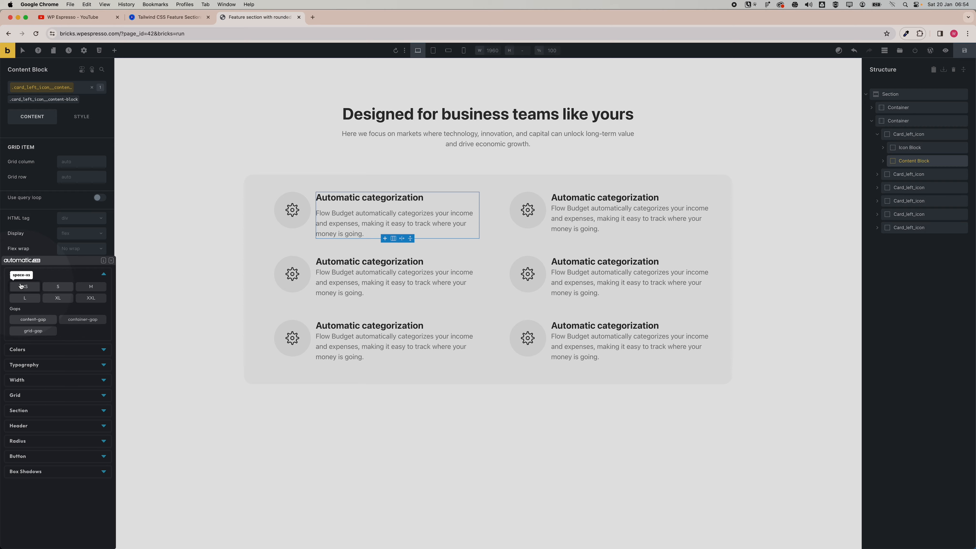
pyautogui.click(21, 285)
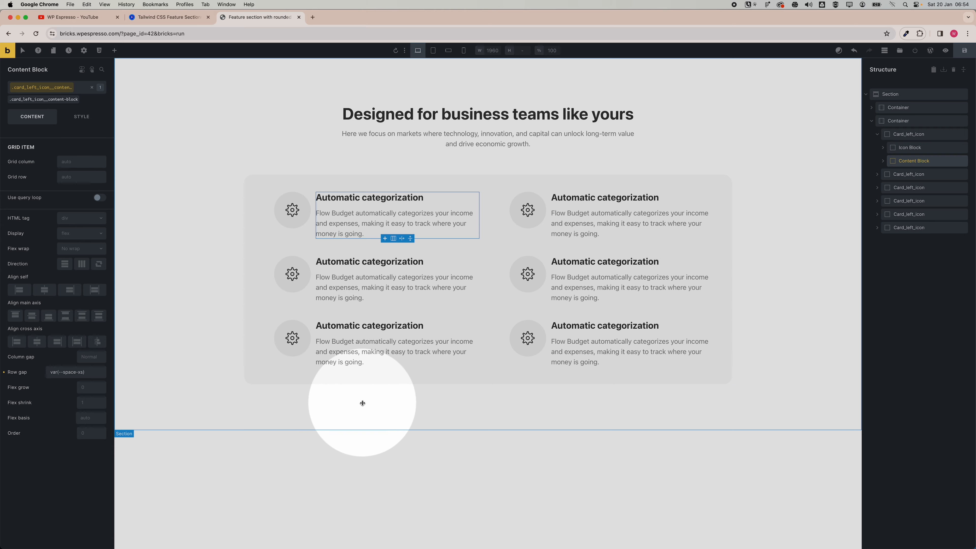
pyautogui.click(363, 404)
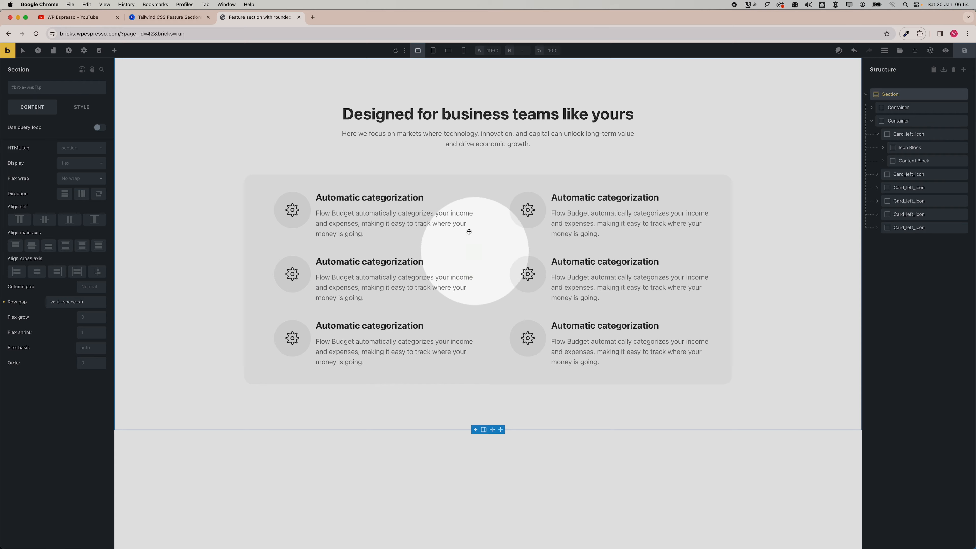
# Compare the card section with the original Flowbite feature section in the other browser tab
pyautogui.click(193, 22)
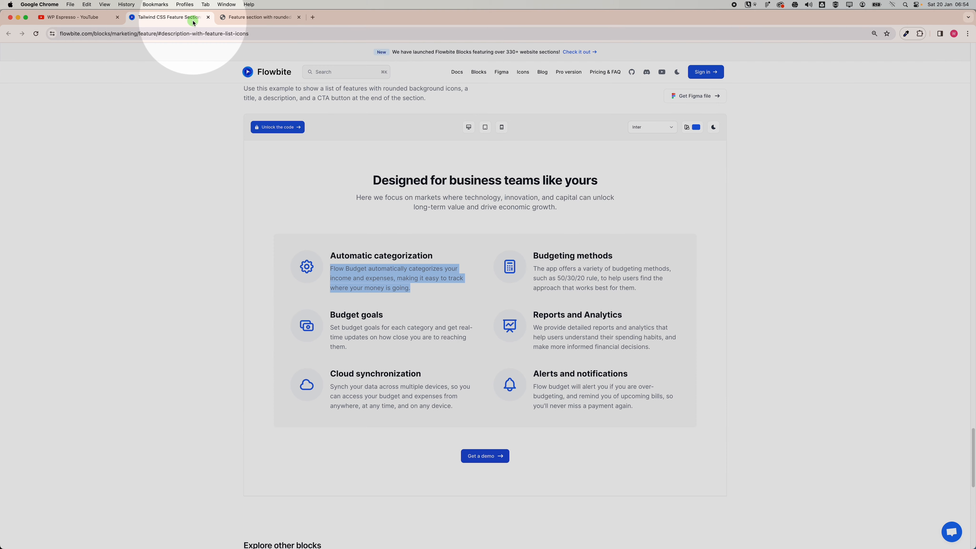
pyautogui.click(259, 19)
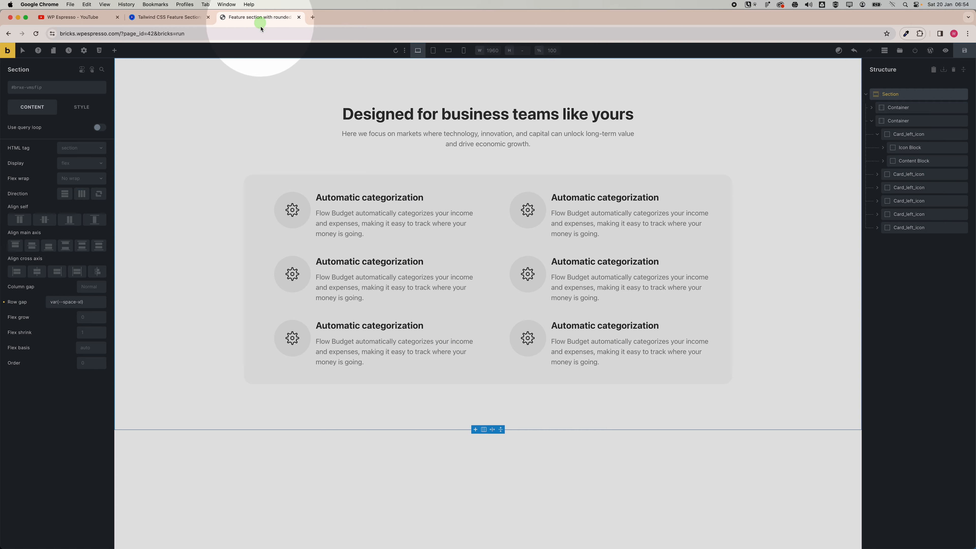
pyautogui.click(193, 18)
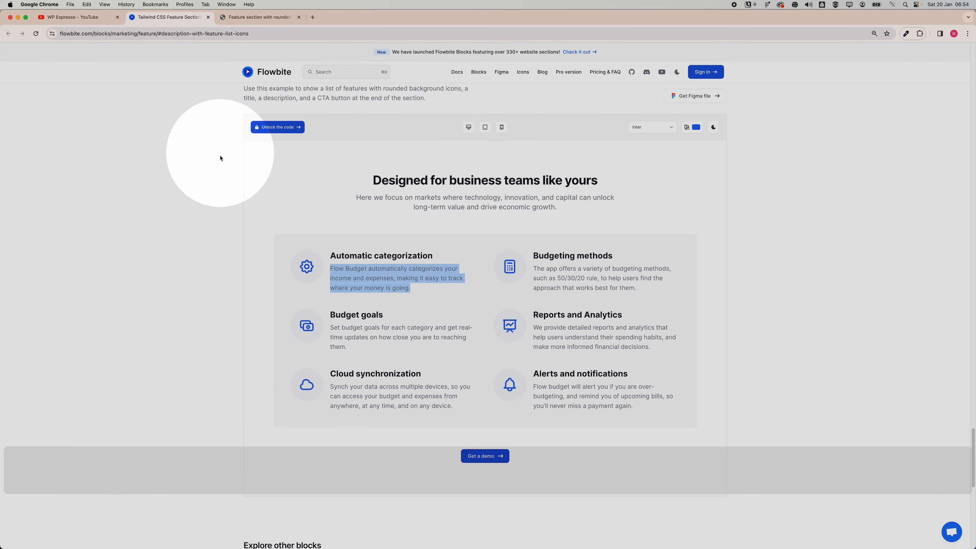
pyautogui.click(316, 255)
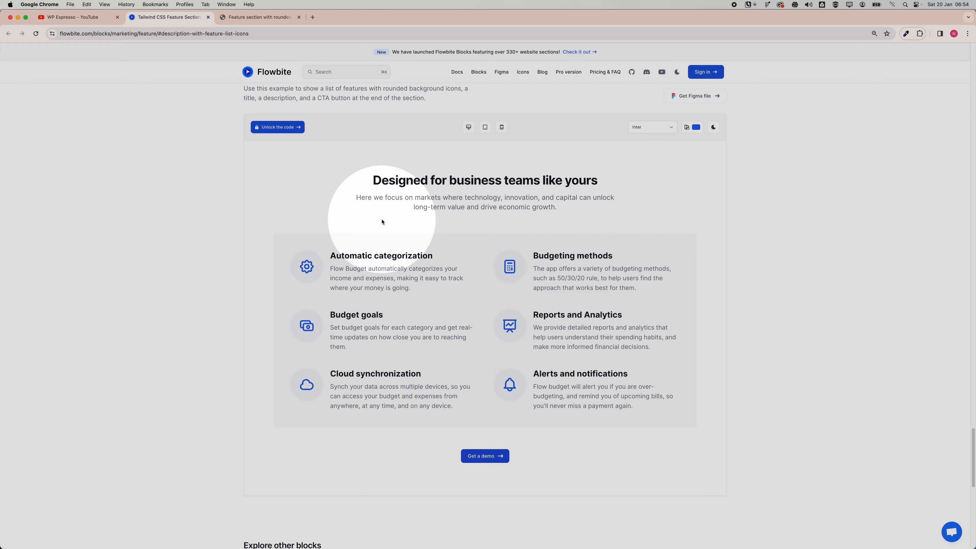
pyautogui.hotkey('ctrl', 'Tab')
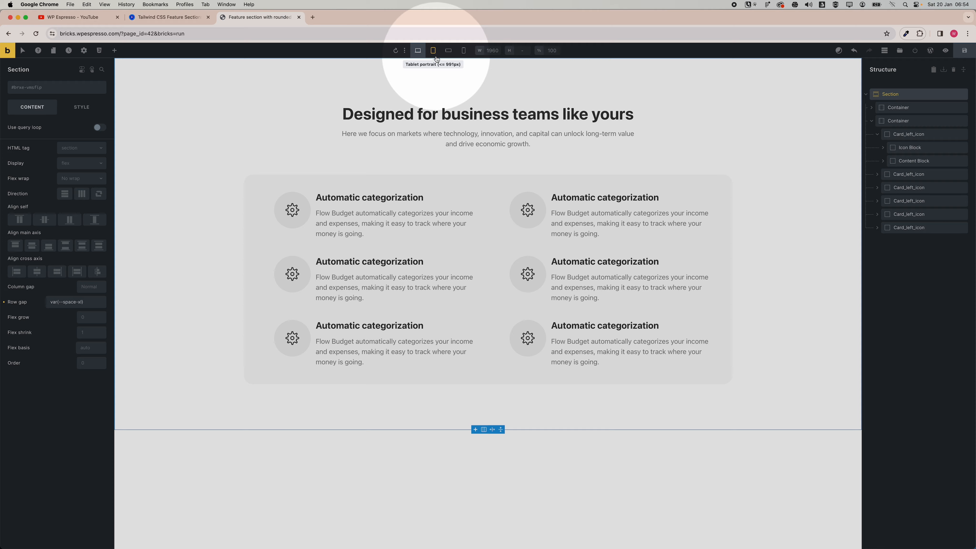
# Preview the section at the tablet portrait, mobile landscape and mobile portrait breakpoints, and return to desktop
pyautogui.click(432, 51)
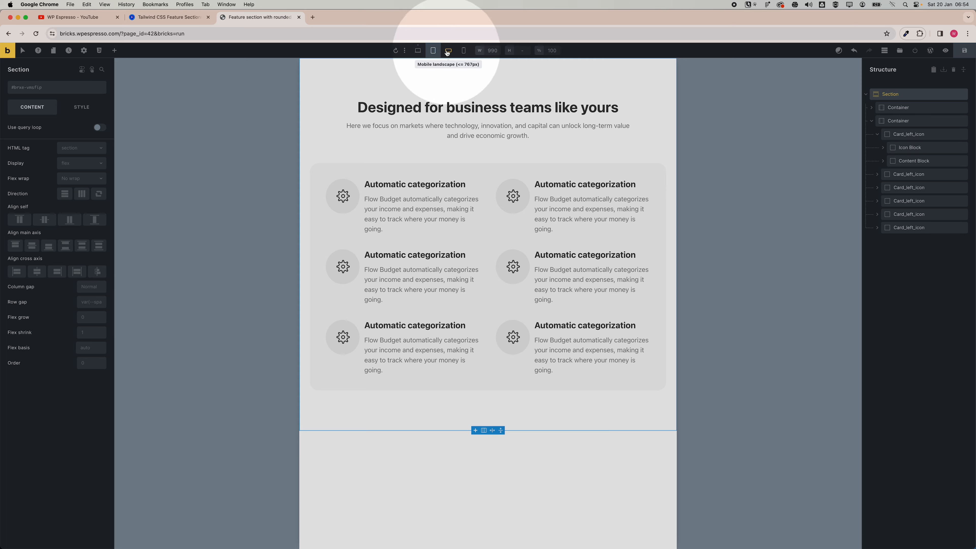
pyautogui.click(447, 51)
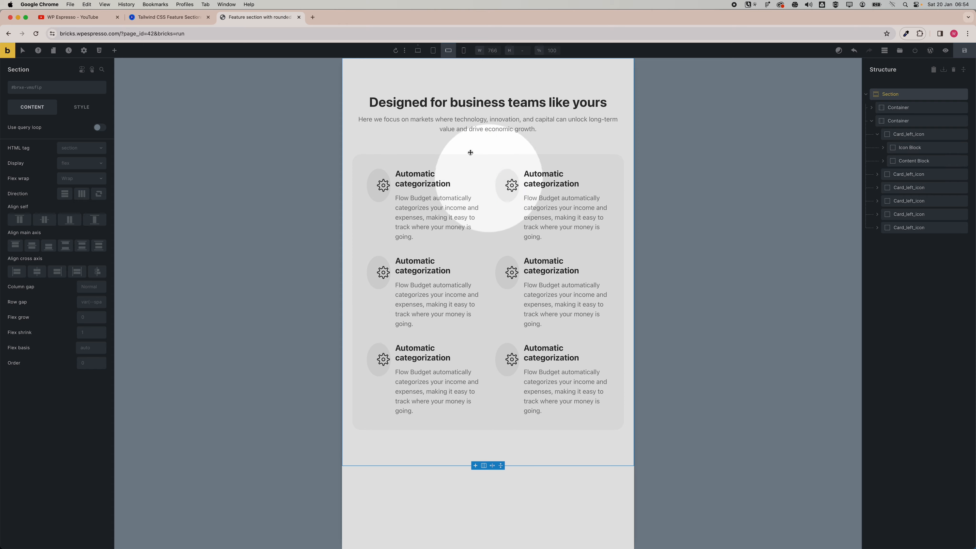
pyautogui.click(463, 50)
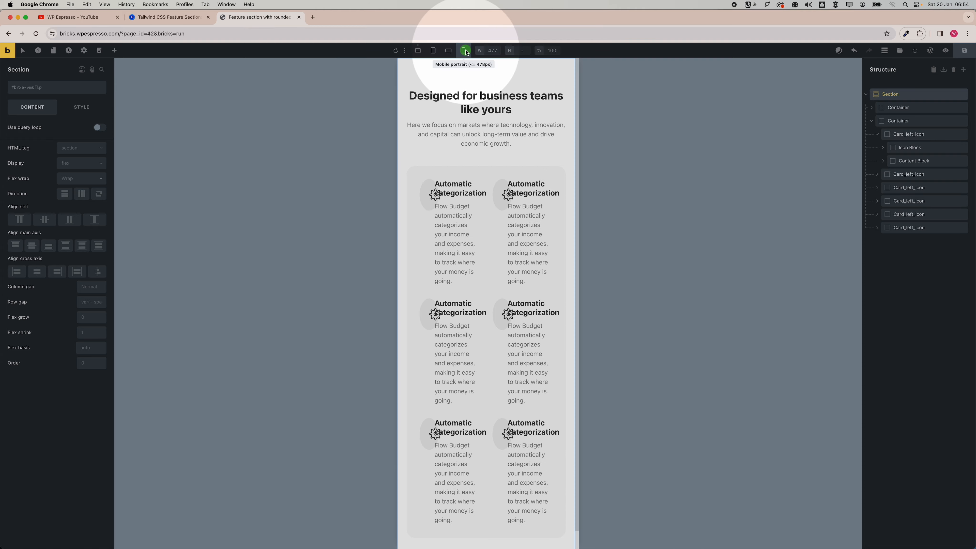
pyautogui.click(448, 50)
pyautogui.click(432, 50)
pyautogui.click(417, 50)
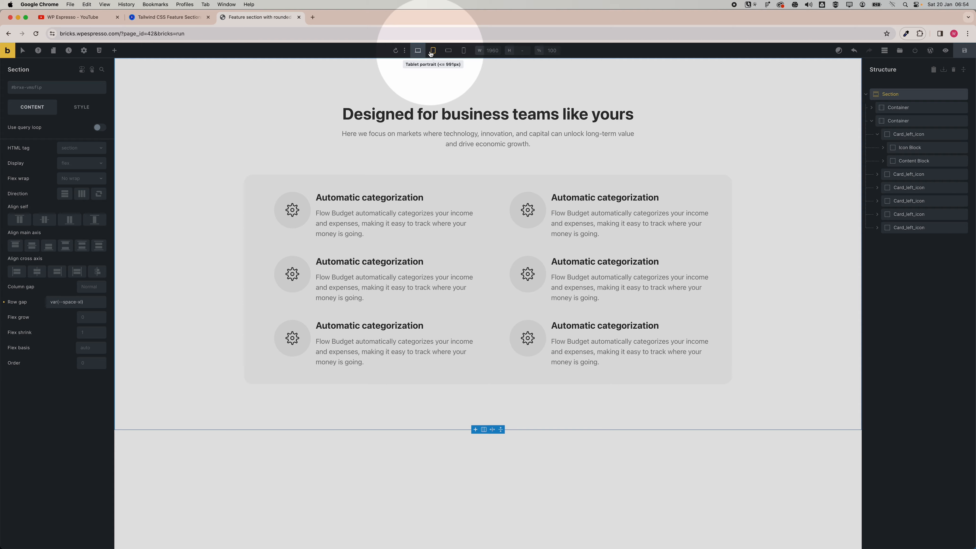
# At the mobile landscape breakpoint, set the card container's grid template columns to var(--grid-1)
pyautogui.click(430, 52)
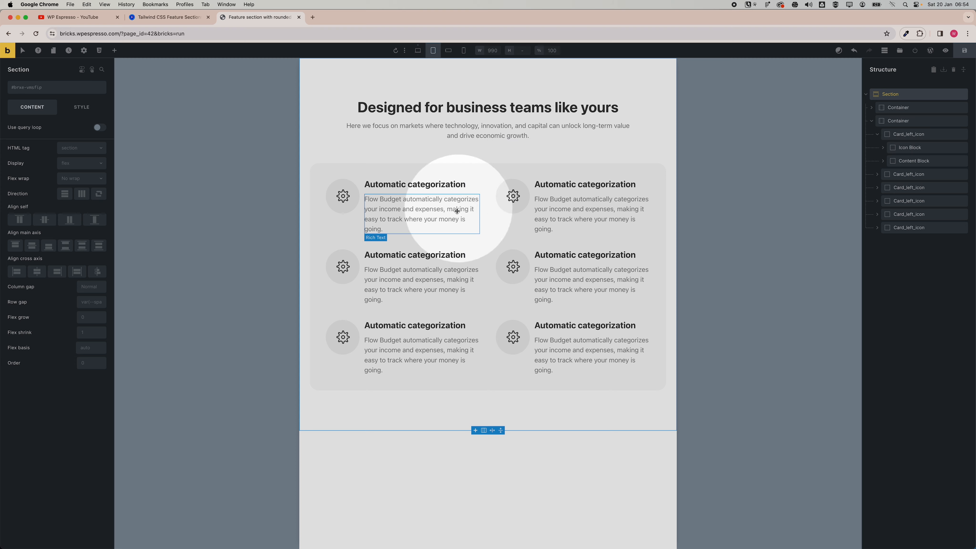
pyautogui.click(446, 54)
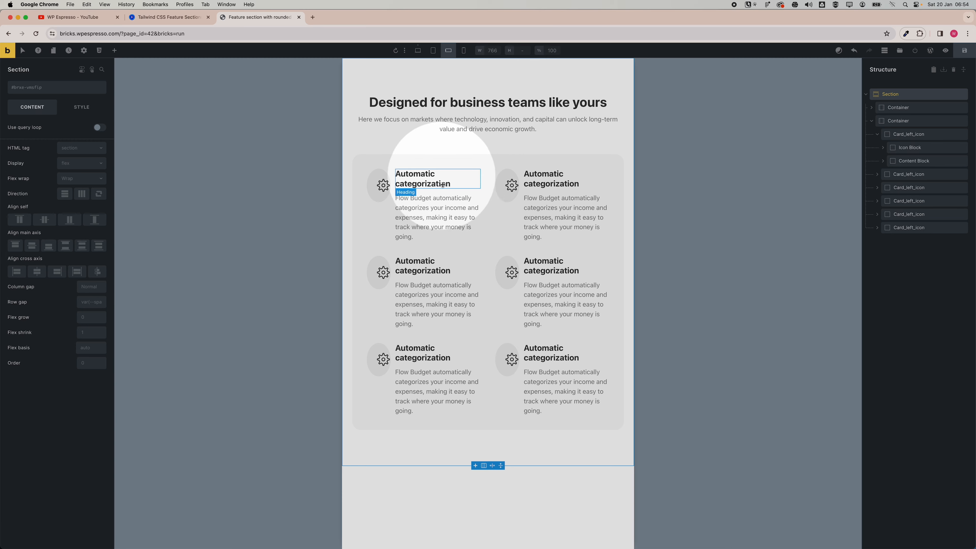
pyautogui.click(880, 134)
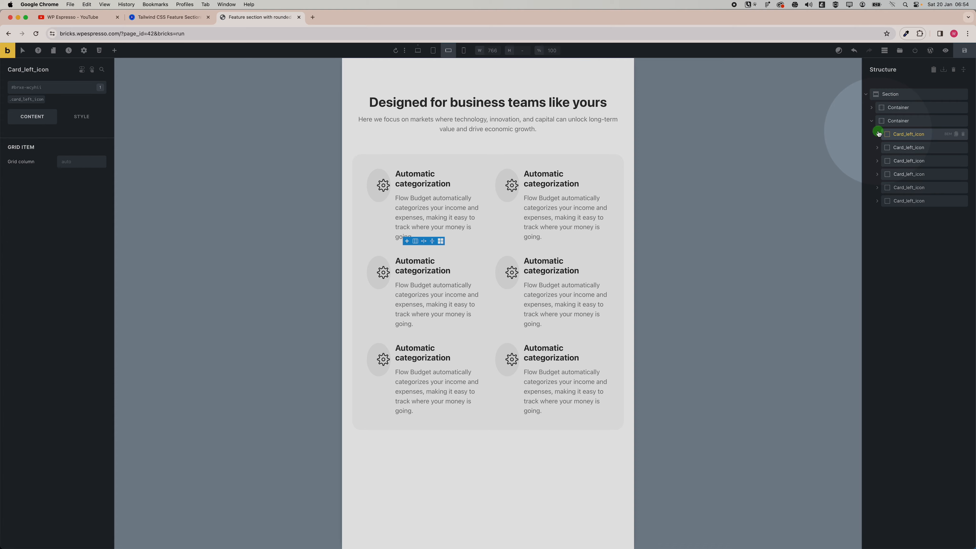
pyautogui.click(886, 121)
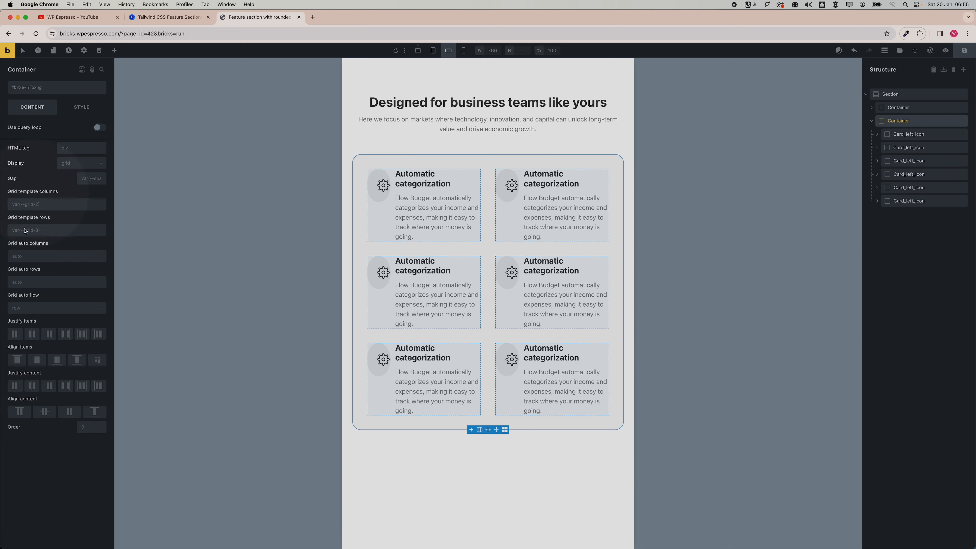
pyautogui.rightClick(45, 204)
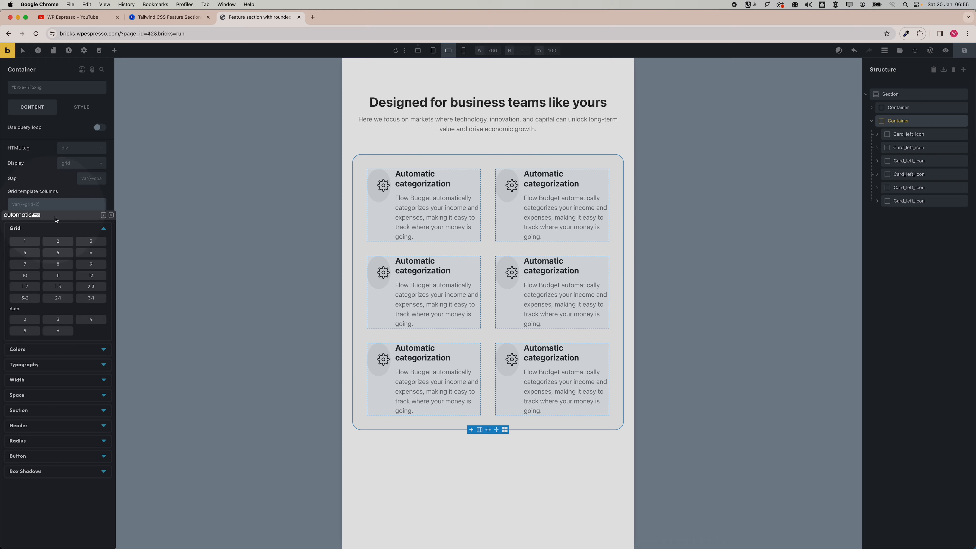
pyautogui.click(25, 241)
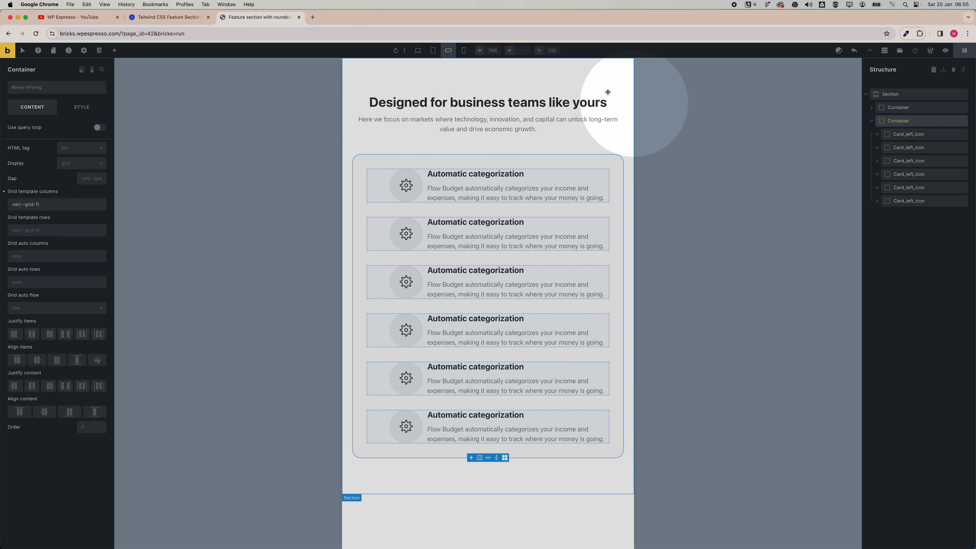
pyautogui.click(456, 145)
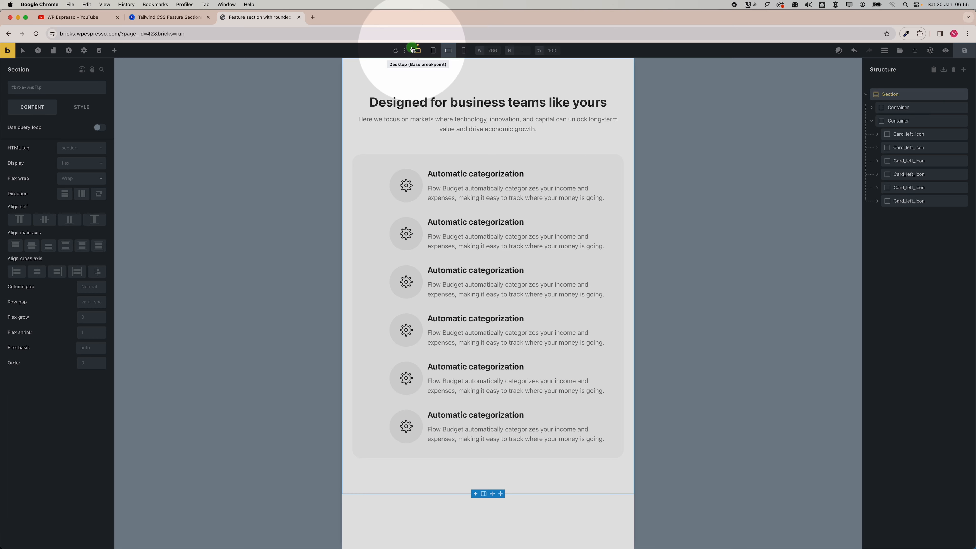
# Inspect the first card's icon block at the mobile landscape, tablet portrait and desktop breakpoints
pyautogui.click(383, 186)
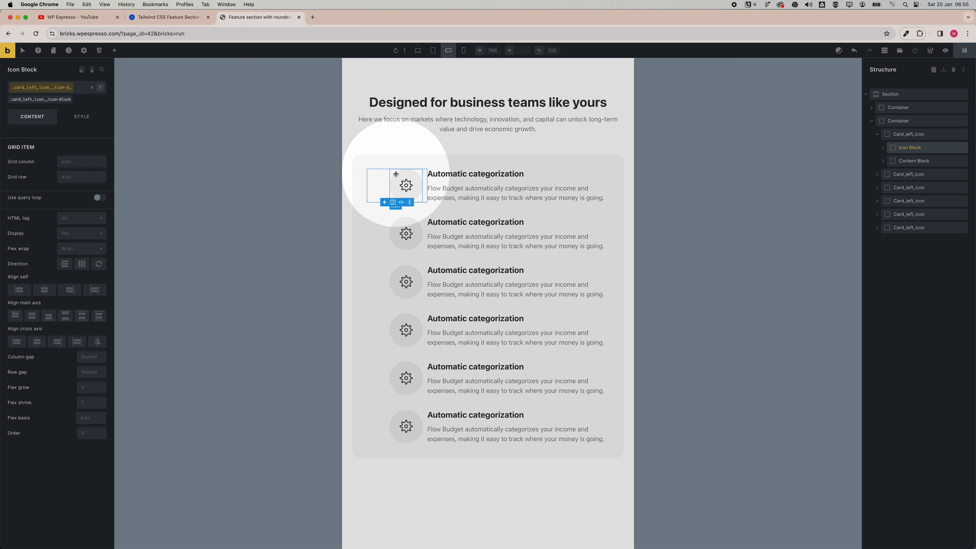
pyautogui.click(432, 51)
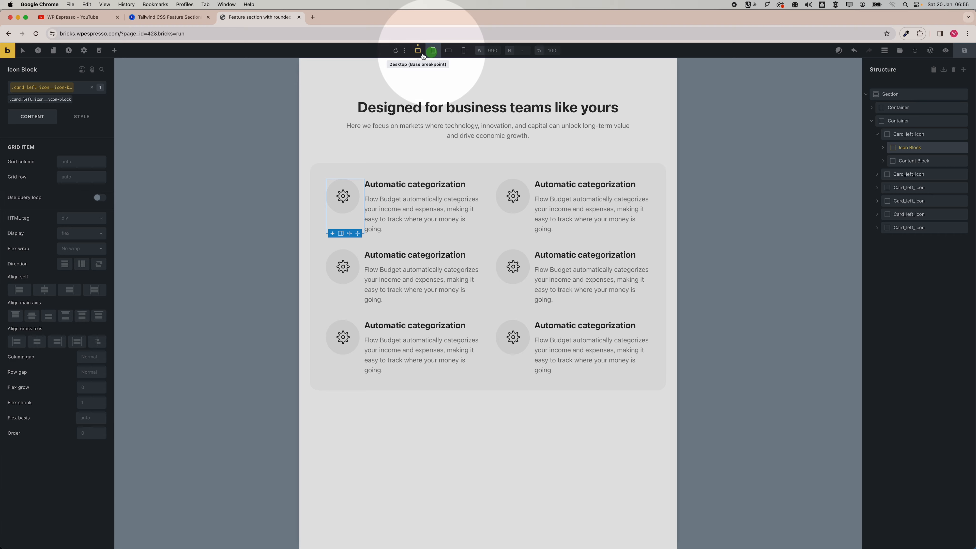
pyautogui.click(418, 51)
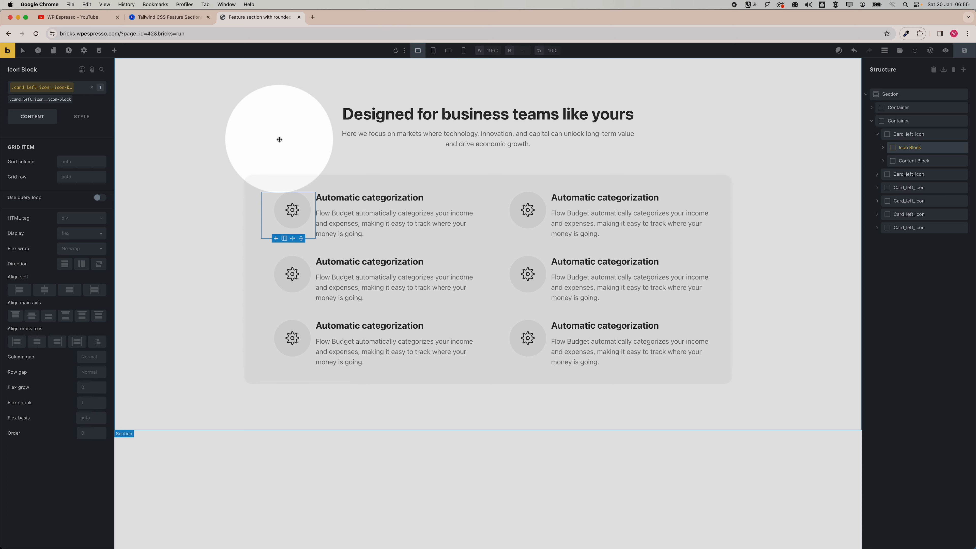
pyautogui.click(279, 137)
pyautogui.click(230, 152)
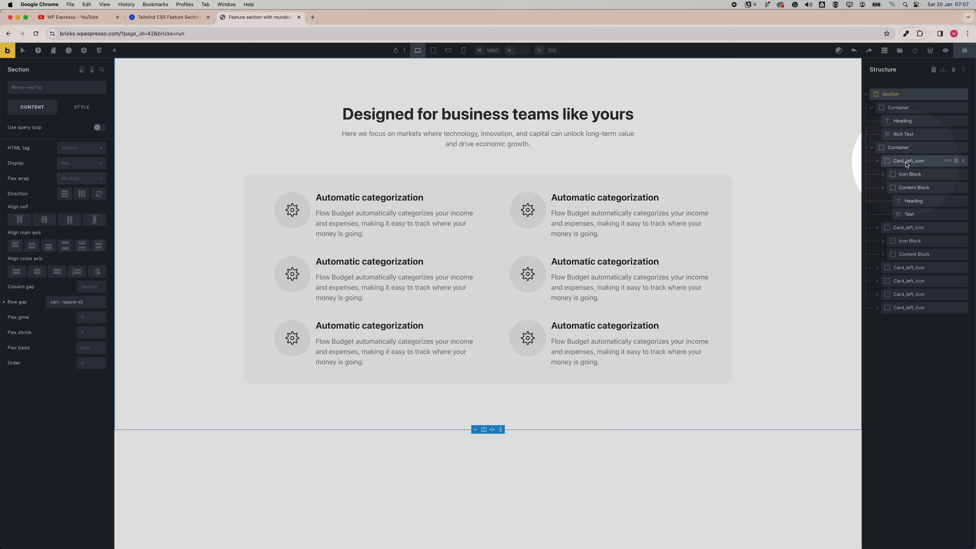
# Remove the card_left_icon class from the first card and set it to a grid display with template columns 1fr 4fr
pyautogui.click(906, 161)
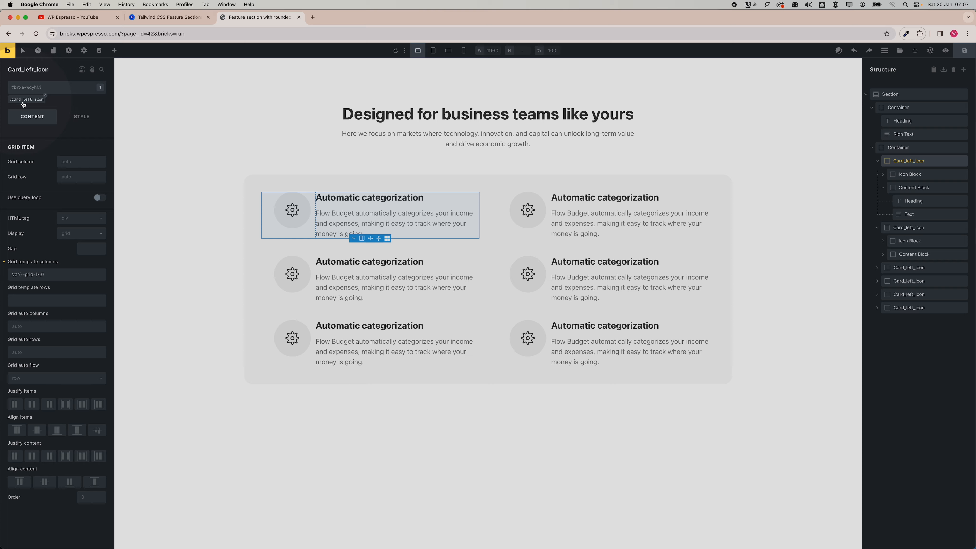
pyautogui.click(45, 95)
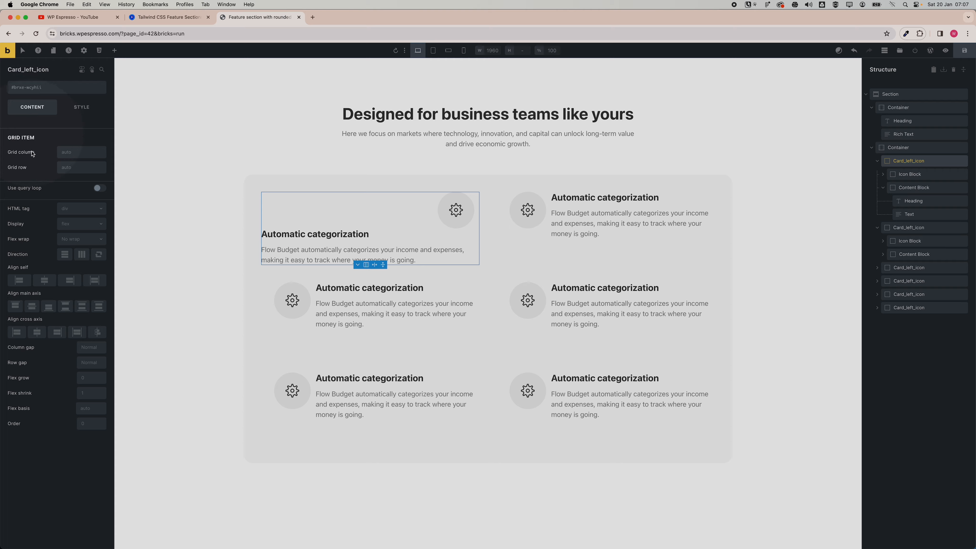
pyautogui.click(65, 230)
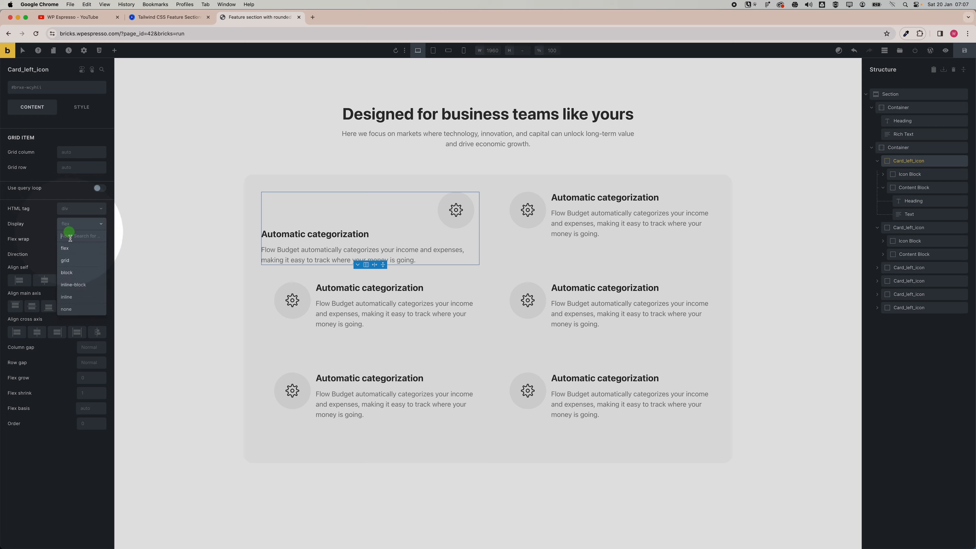
pyautogui.click(73, 261)
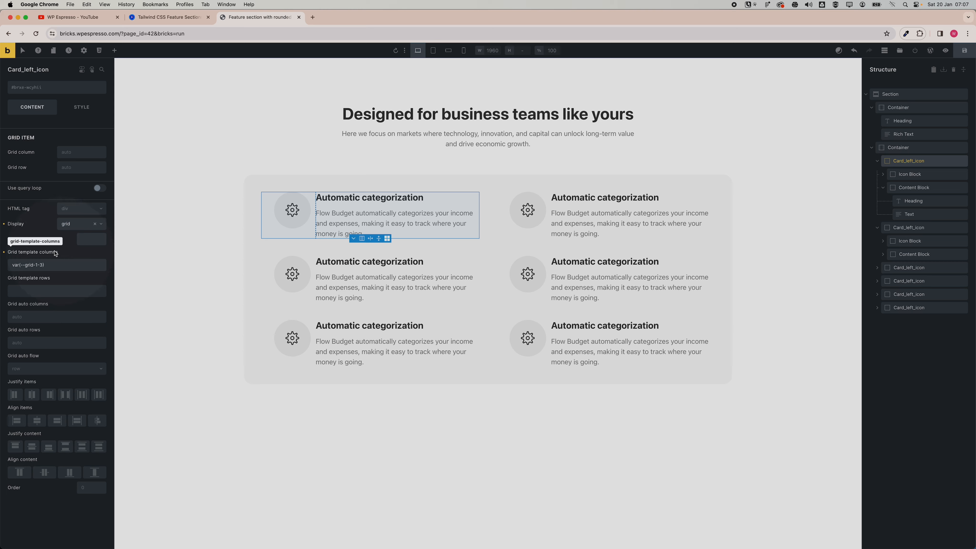
pyautogui.click(4, 252)
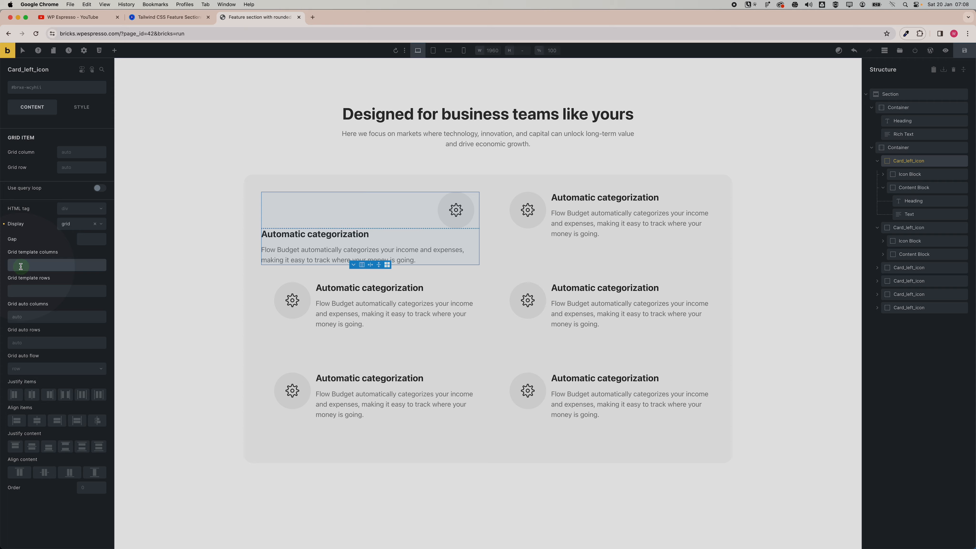
pyautogui.write('1fr 4fr')
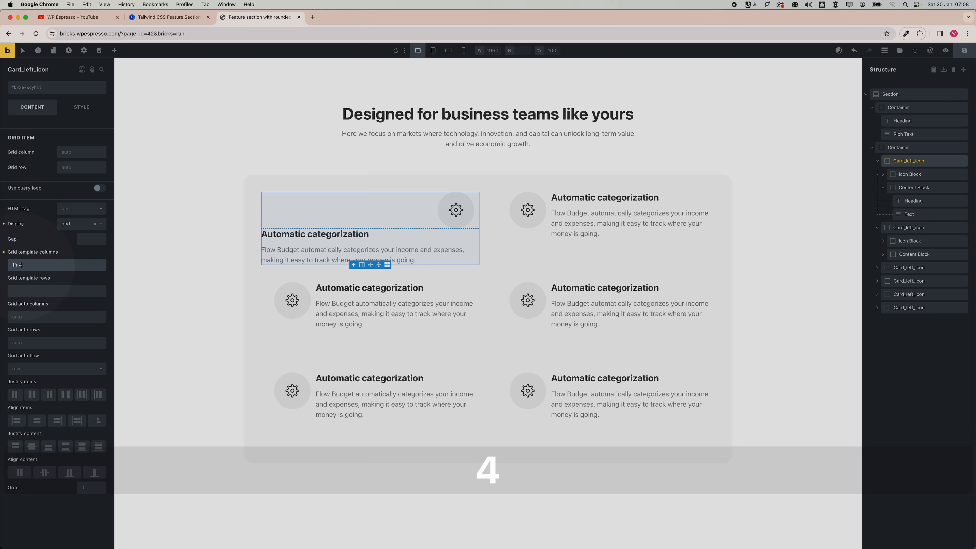
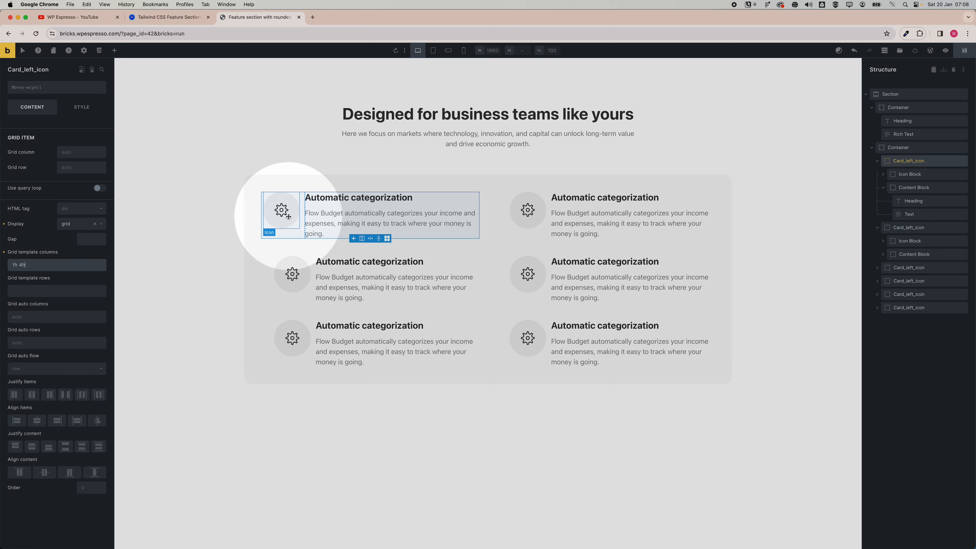
# Clear all layout styles from the first card's icon block
pyautogui.click(904, 174)
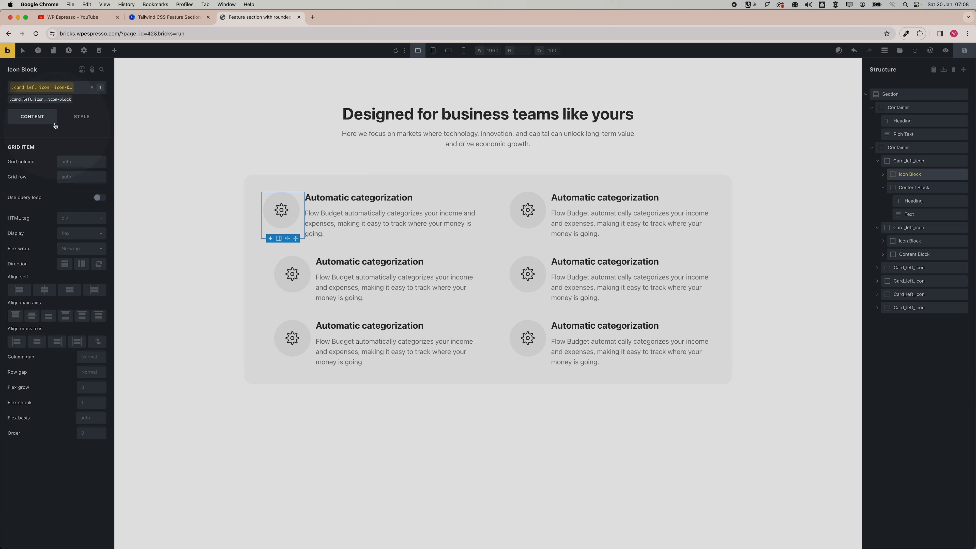
pyautogui.click(79, 117)
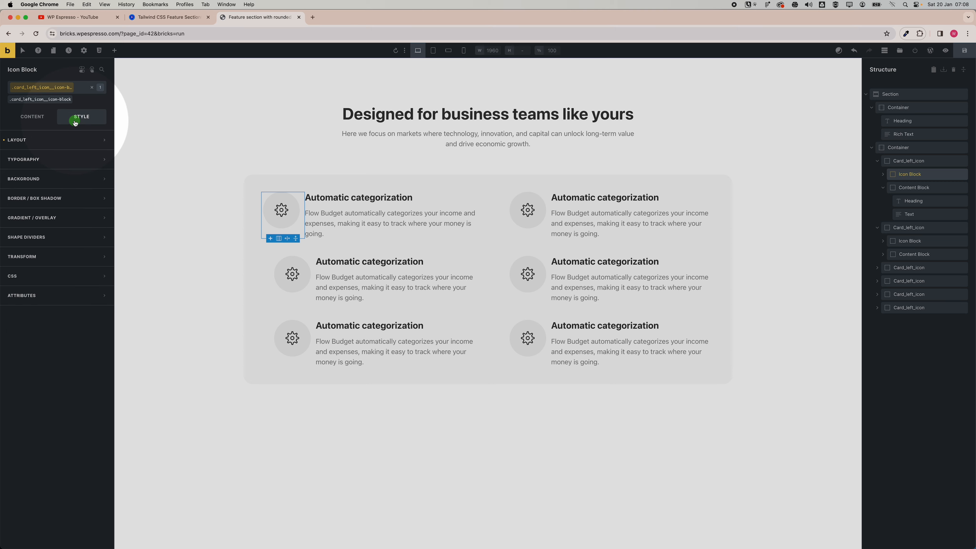
pyautogui.click(4, 141)
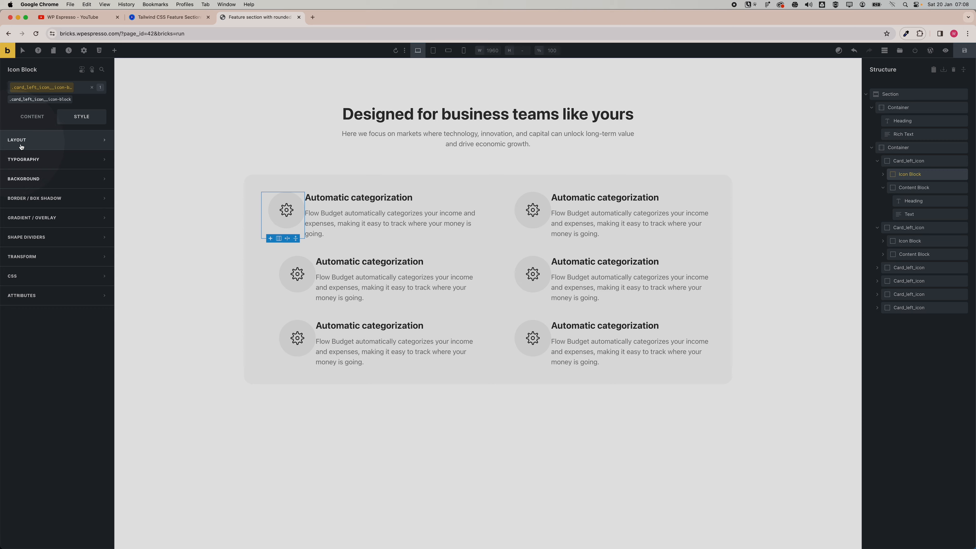
pyautogui.click(37, 121)
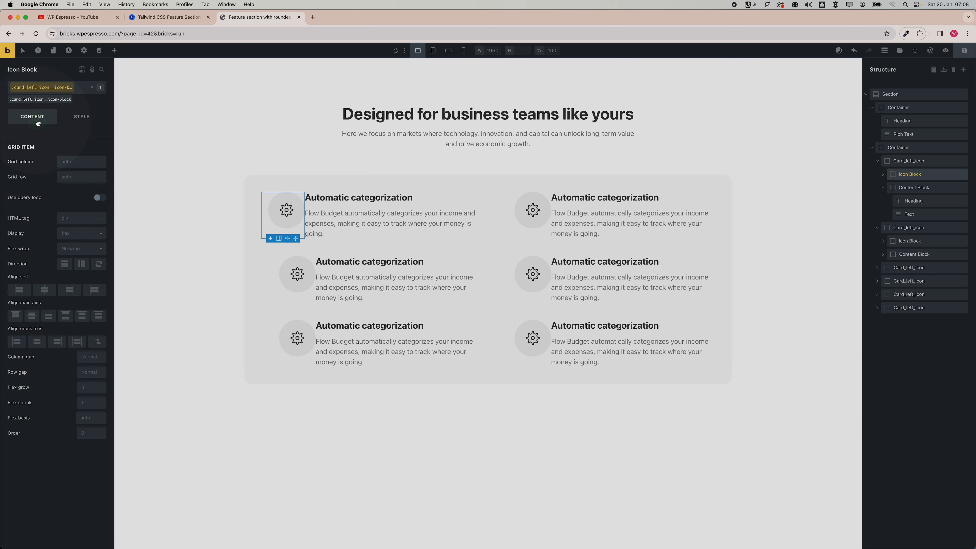
# Set the align self of the icon inside the first card's icon block to flex start
pyautogui.click(882, 174)
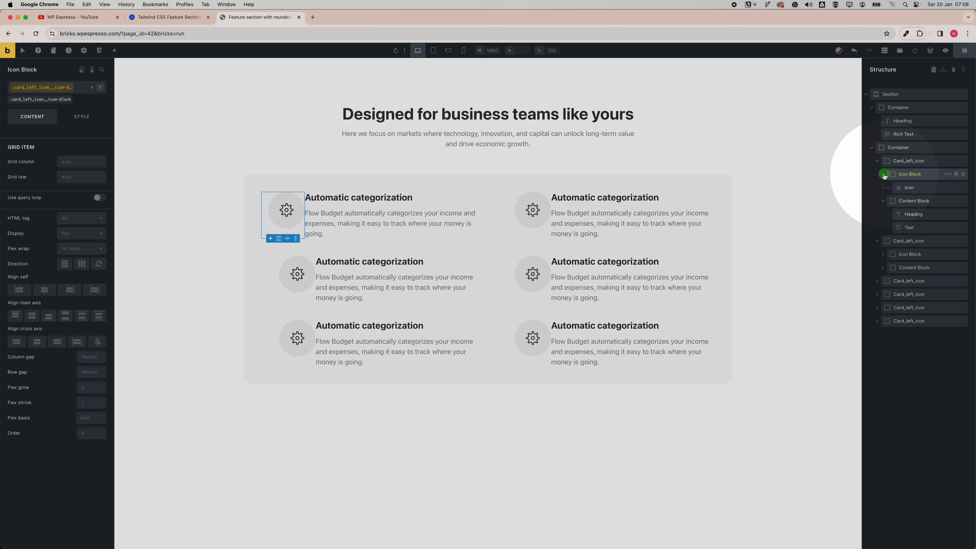
pyautogui.click(910, 187)
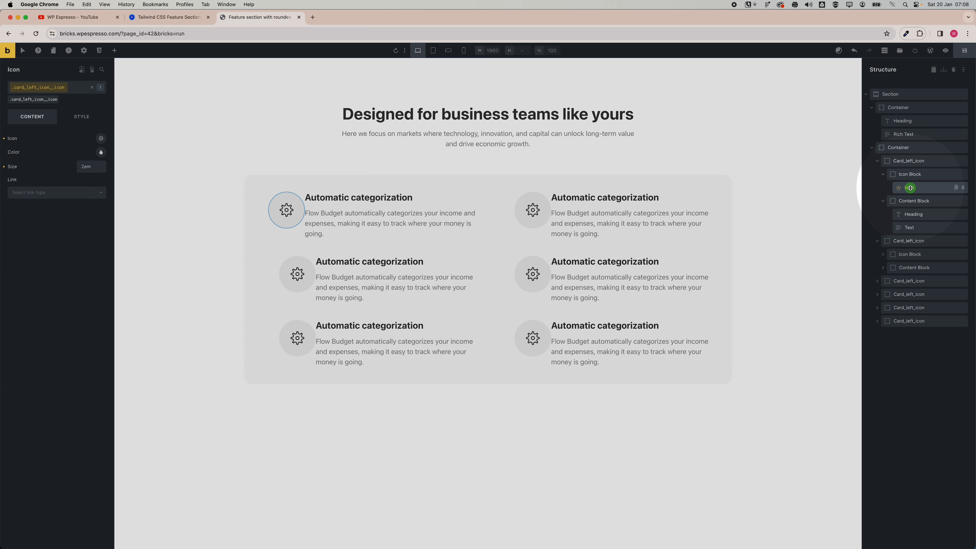
pyautogui.click(68, 119)
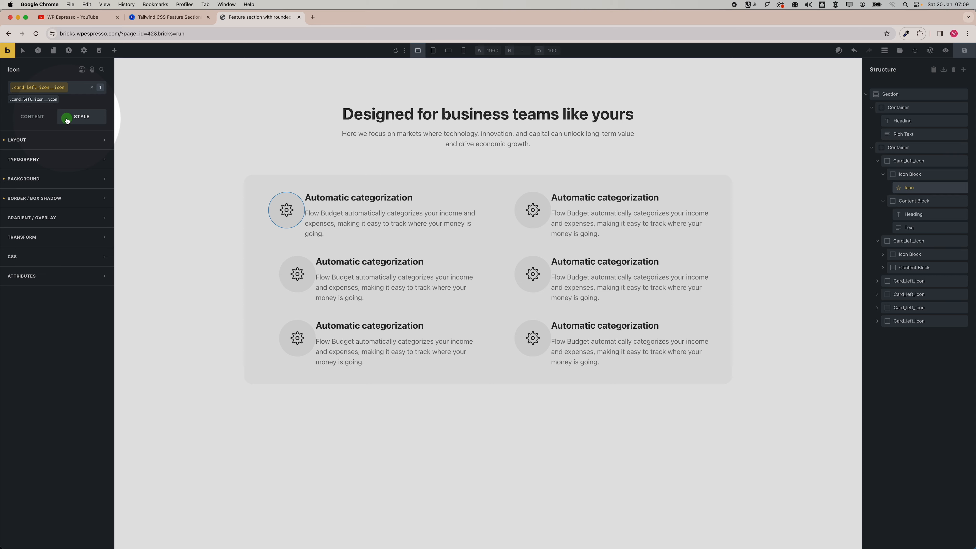
pyautogui.click(39, 144)
pyautogui.scroll(-10, 39, 149)
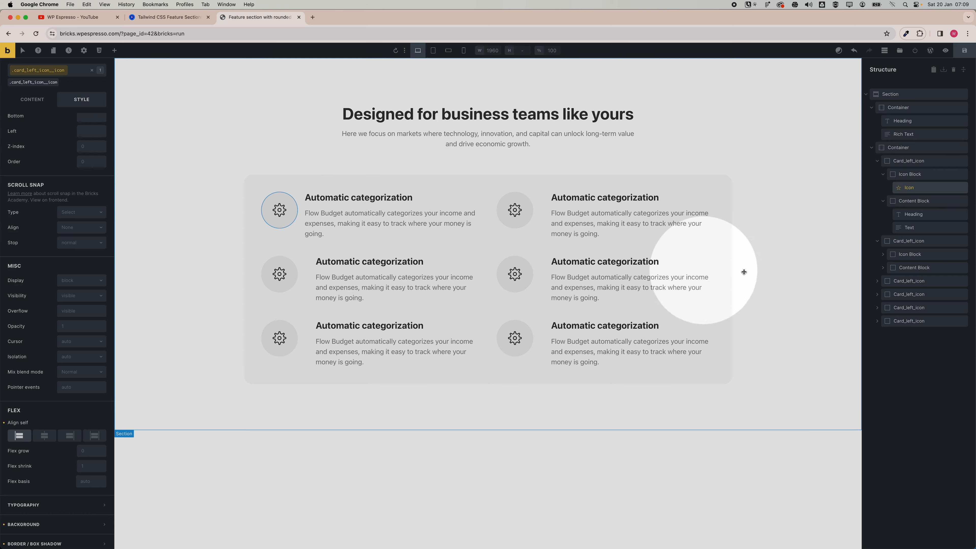
# Delete the five other Card_left_icon cards from the container, keeping only the first card
pyautogui.click(882, 174)
pyautogui.click(877, 161)
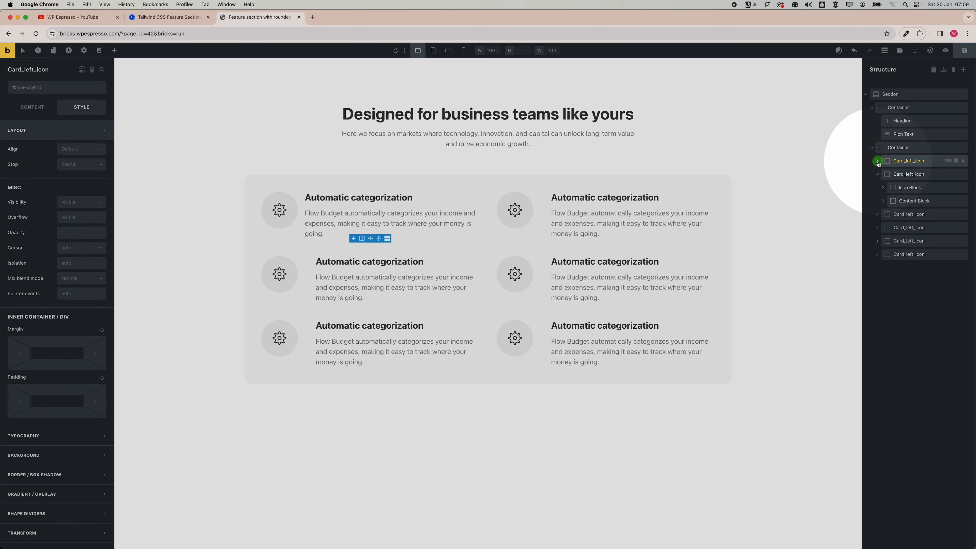
pyautogui.click(878, 172)
pyautogui.click(910, 161)
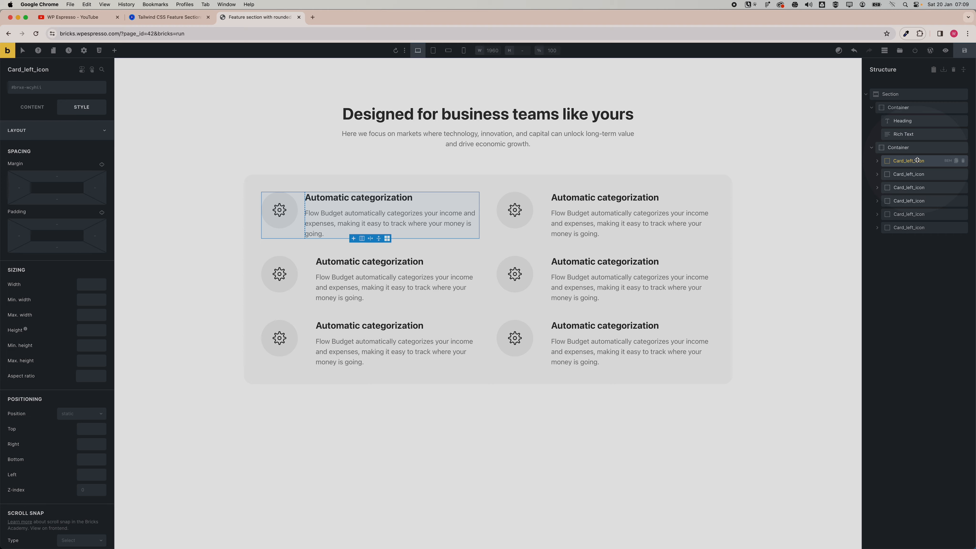
pyautogui.moveTo(917, 160); pyautogui.dragTo(511, 179)
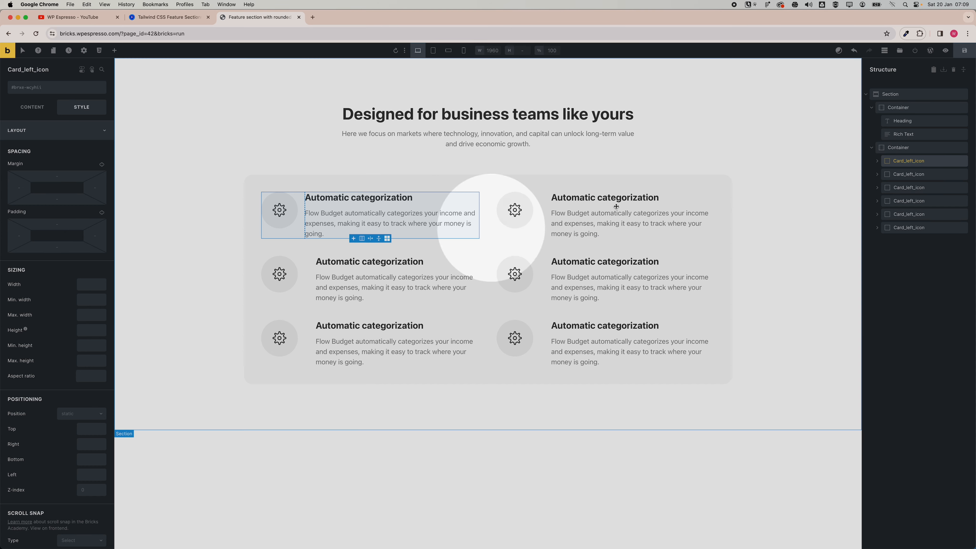
pyautogui.click(962, 178)
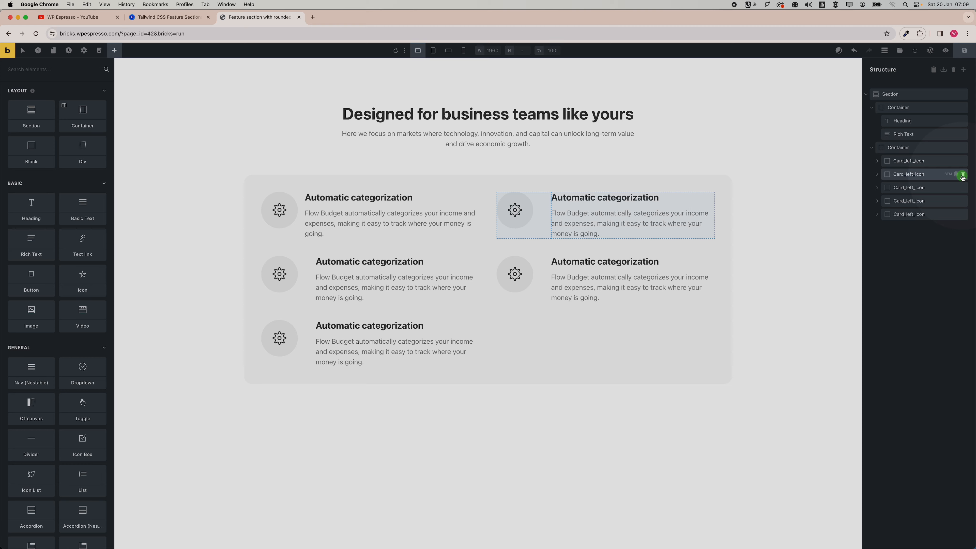
pyautogui.click(962, 178)
pyautogui.click(962, 178)
pyautogui.click(962, 177)
pyautogui.click(962, 178)
# Add the class card_left_icon to the remaining card
pyautogui.click(903, 161)
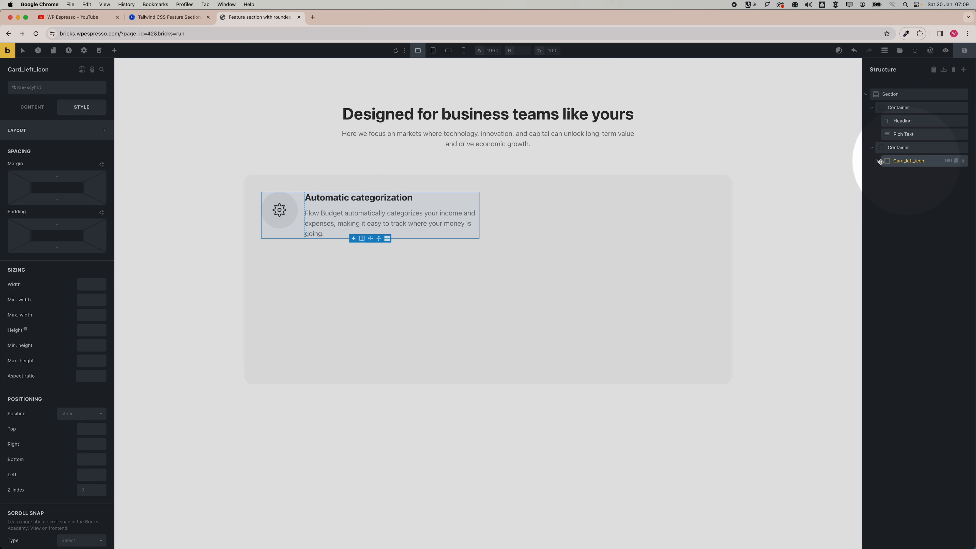
pyautogui.click(58, 91)
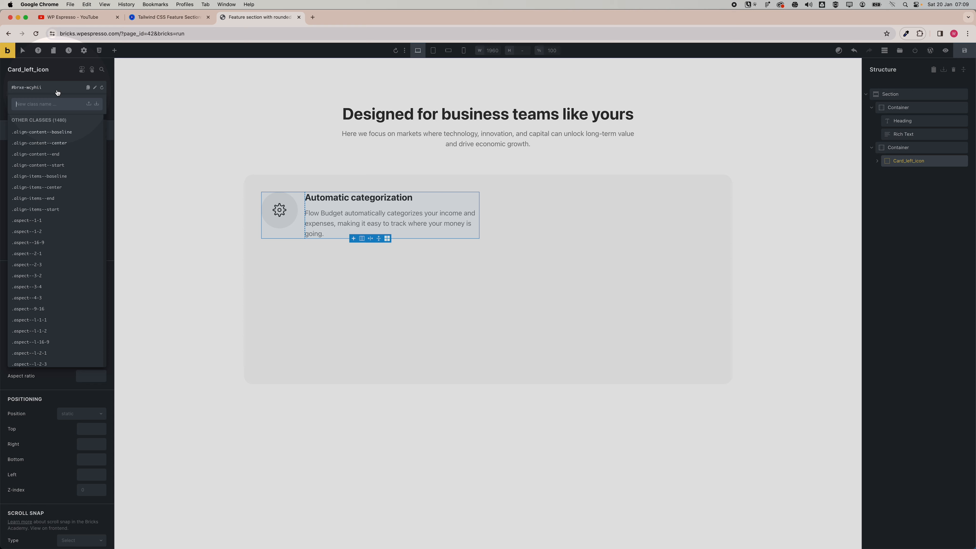
pyautogui.write('.card_lef')
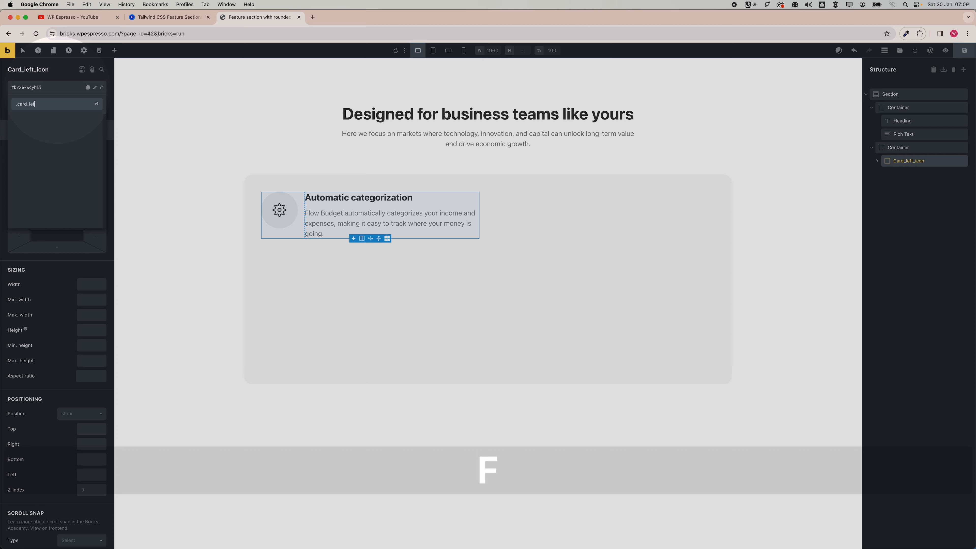
pyautogui.write('t_icon')
pyautogui.press('Return')
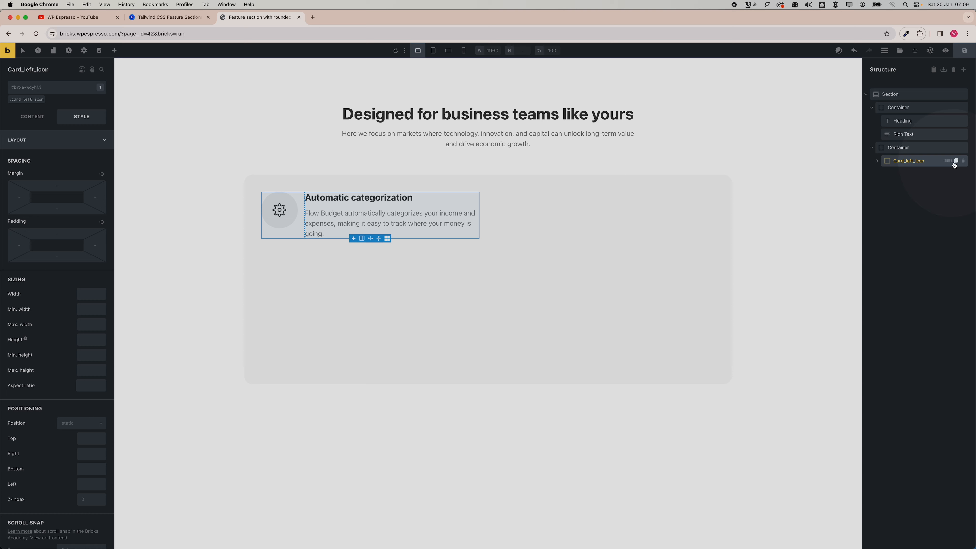
# Duplicate the remaining card five times to make a grid of six cards
pyautogui.click(955, 161)
pyautogui.click(955, 161)
pyautogui.click(954, 161)
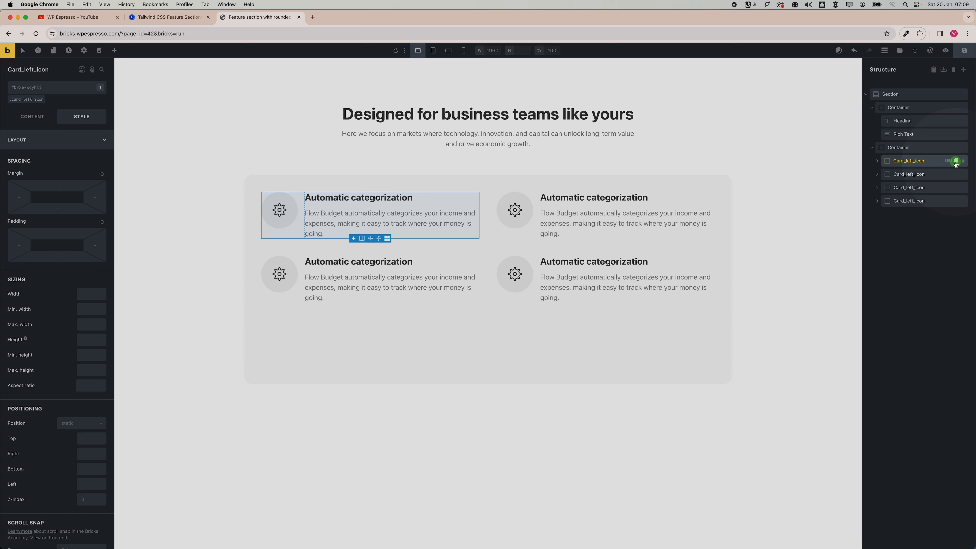
pyautogui.click(955, 162)
pyautogui.click(954, 162)
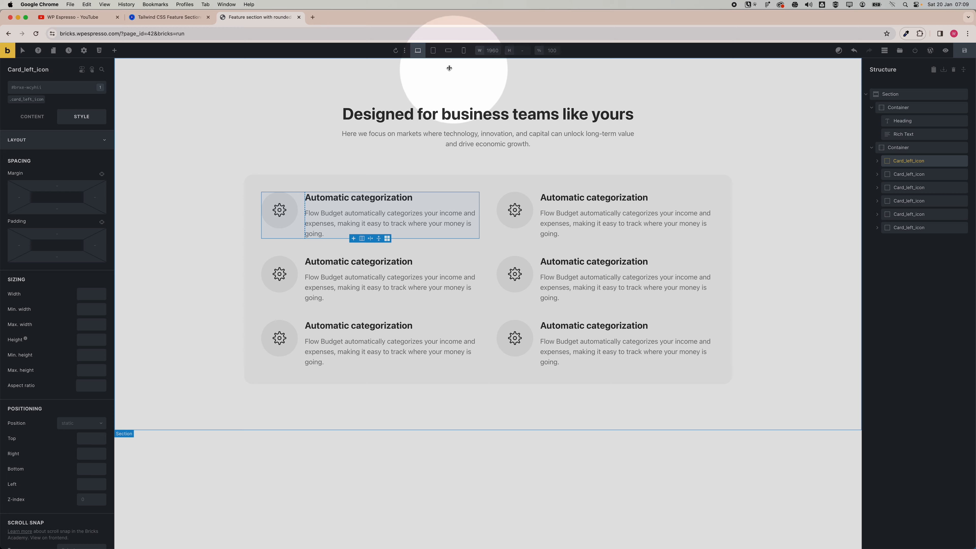
# Preview the six duplicated cards at the tablet portrait, mobile landscape and mobile portrait breakpoints, and return to desktop
pyautogui.click(433, 51)
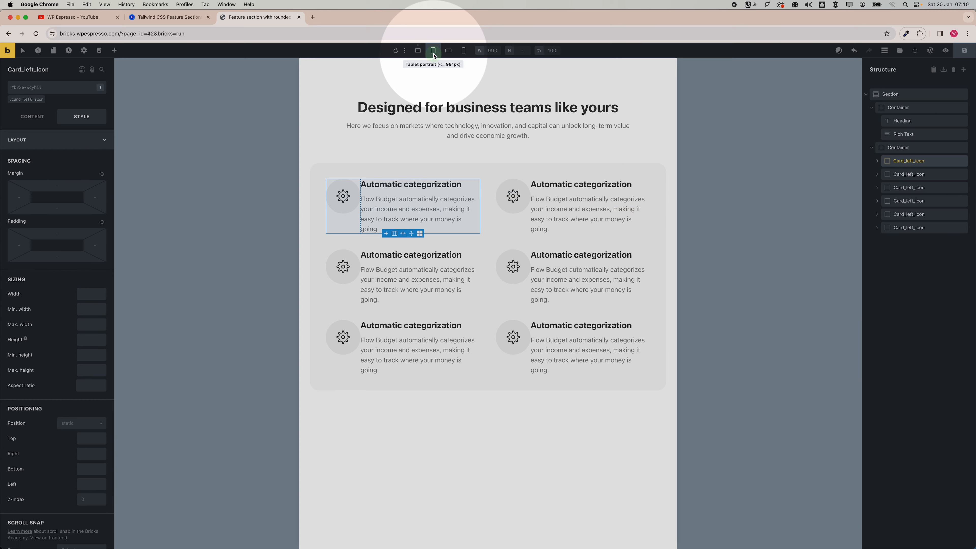
pyautogui.click(447, 52)
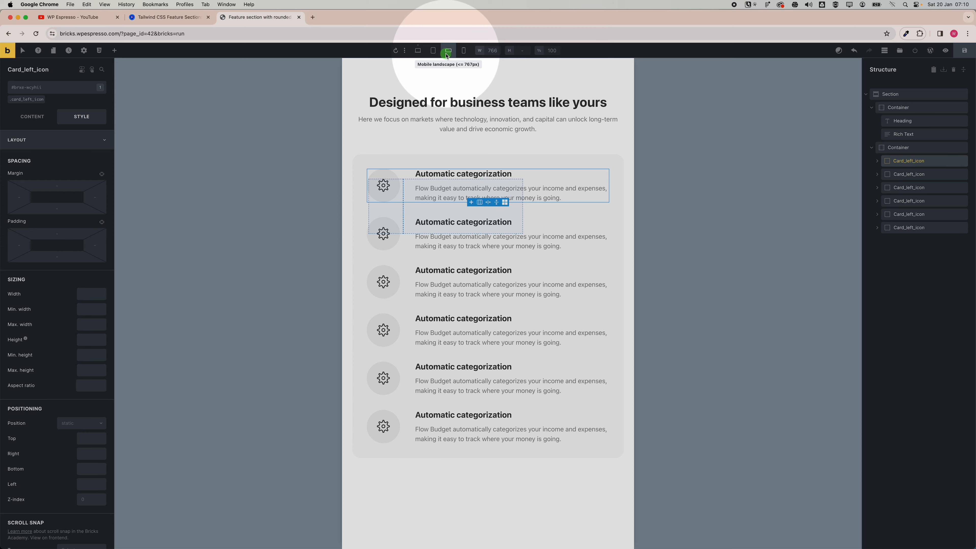
pyautogui.click(463, 52)
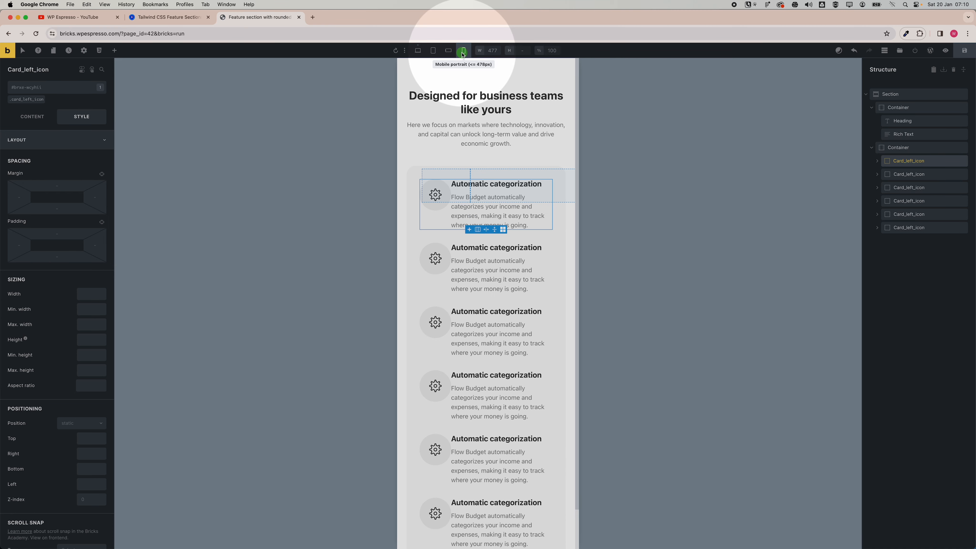
pyautogui.click(449, 52)
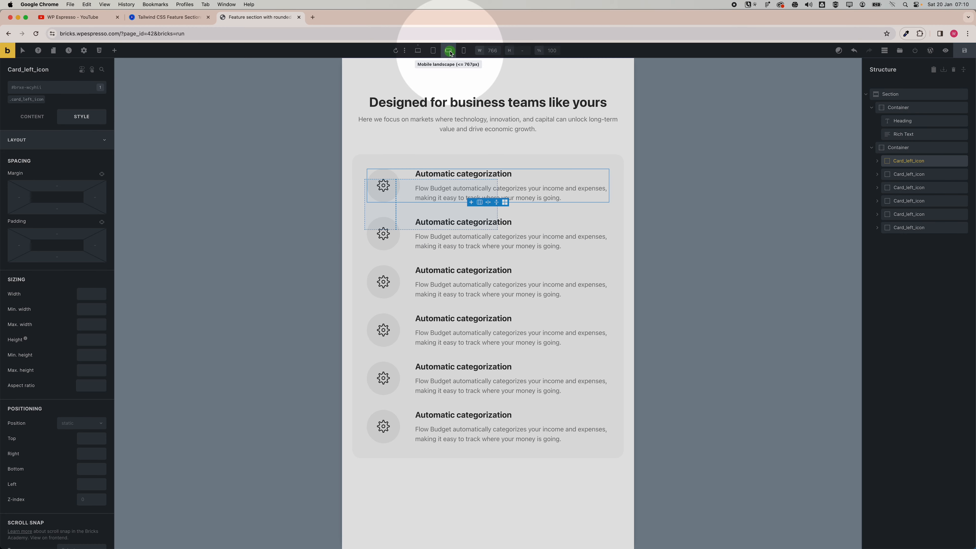
pyautogui.click(418, 51)
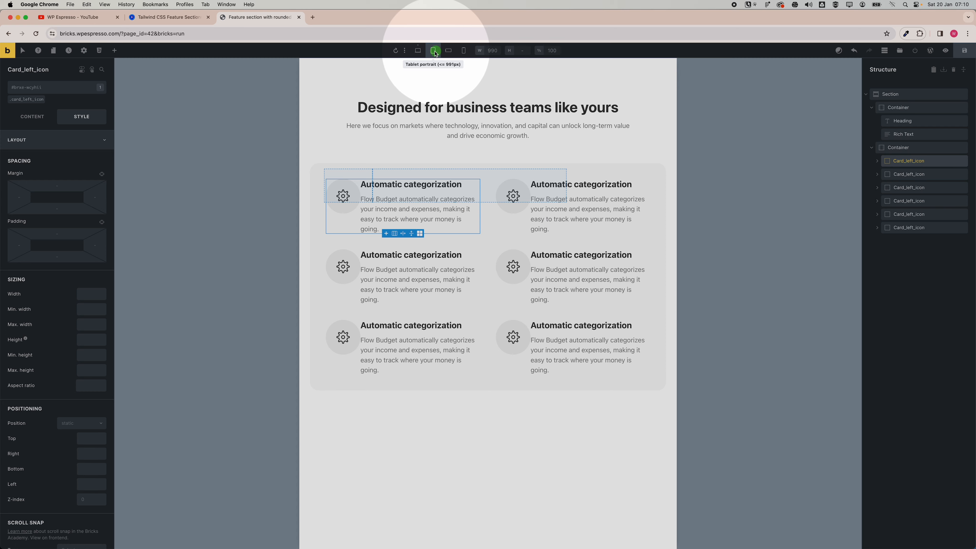
pyautogui.click(418, 51)
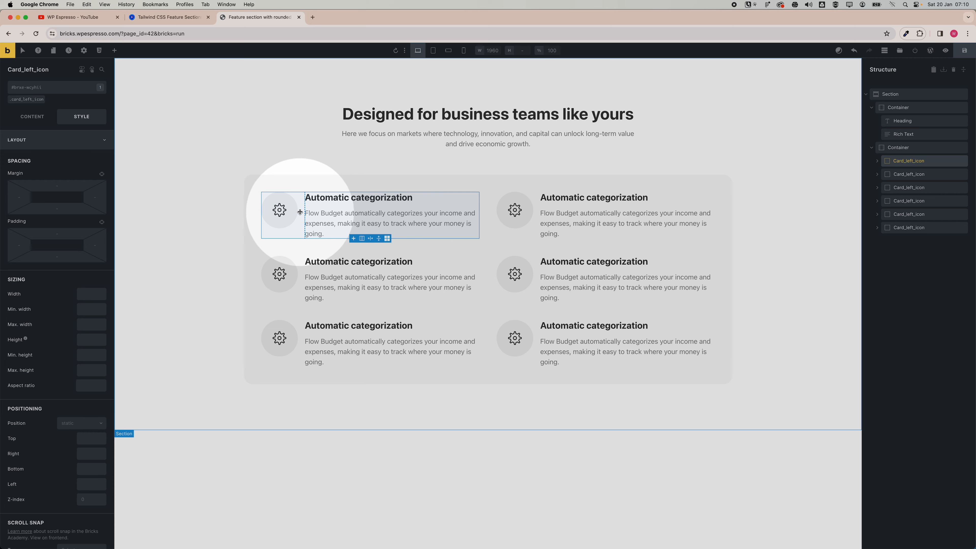
# Set the right padding of the first card's icon block class to the space-xs variable
pyautogui.click(877, 160)
pyautogui.click(894, 184)
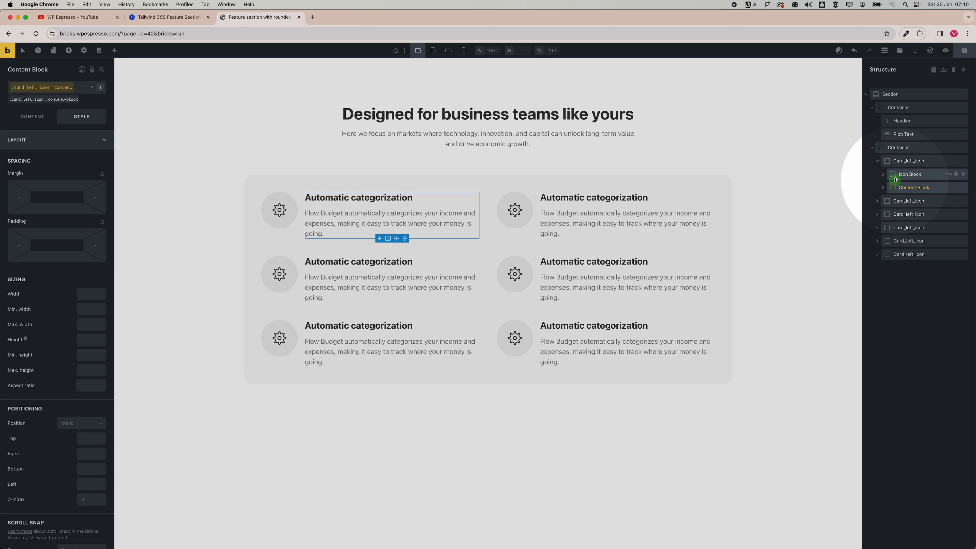
pyautogui.click(905, 175)
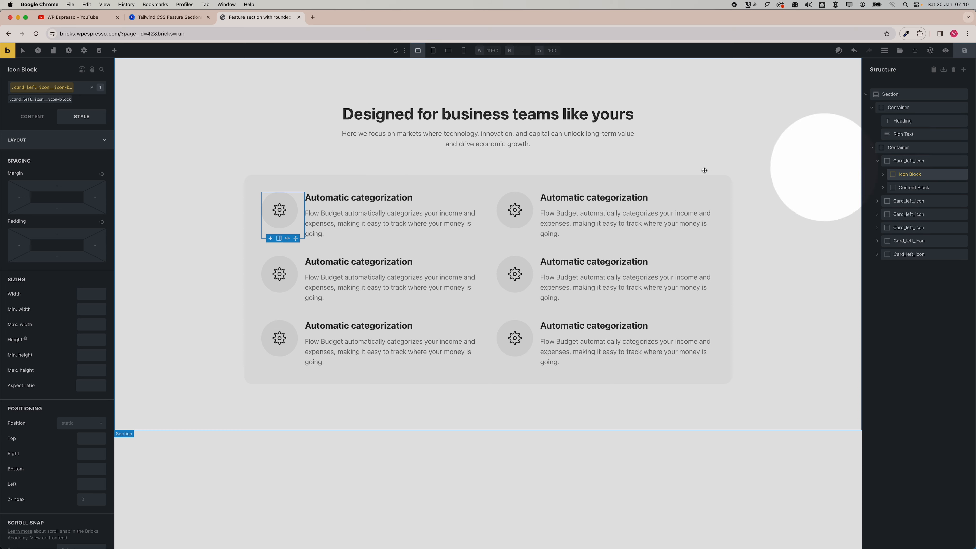
pyautogui.rightClick(94, 245)
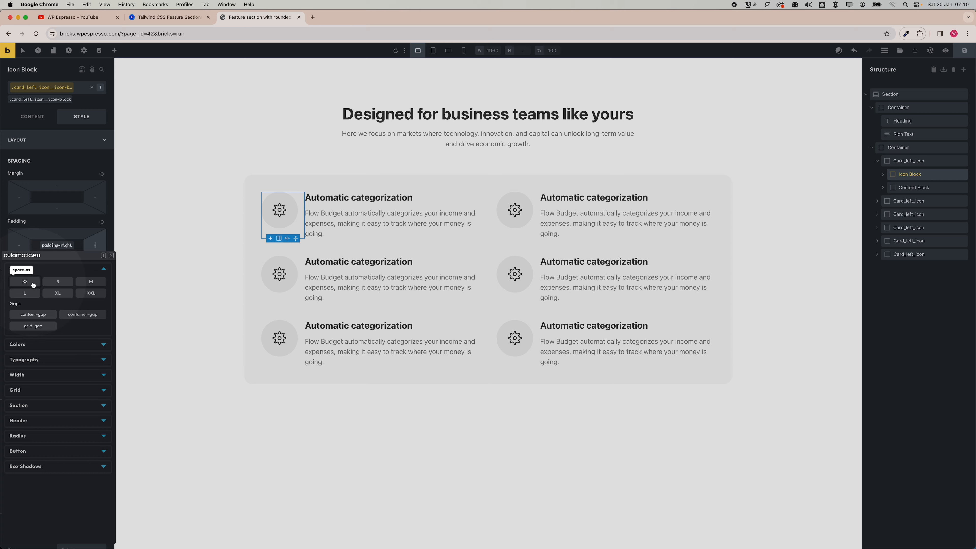
pyautogui.click(32, 282)
pyautogui.click(104, 247)
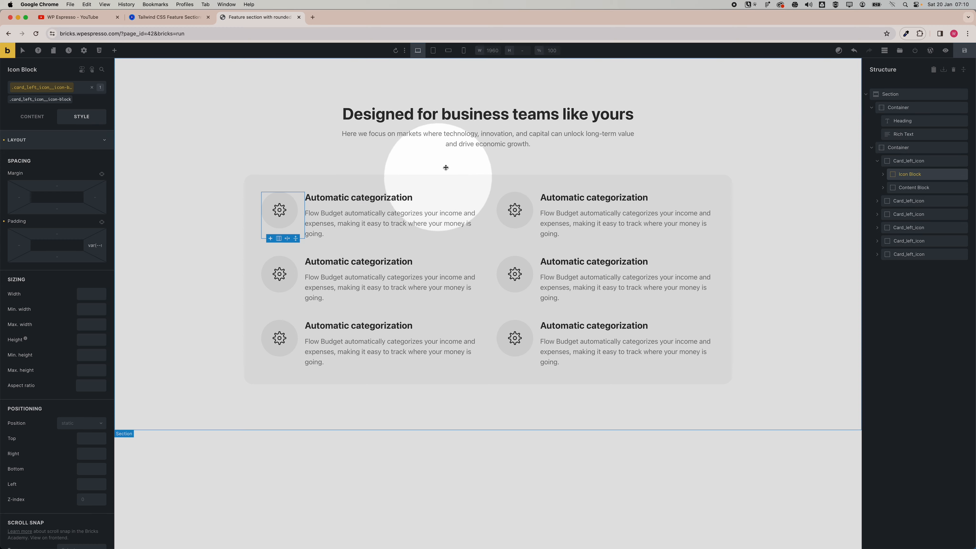
# Check the spacing between icons and text at the tablet portrait, mobile landscape and mobile portrait breakpoints
pyautogui.click(433, 51)
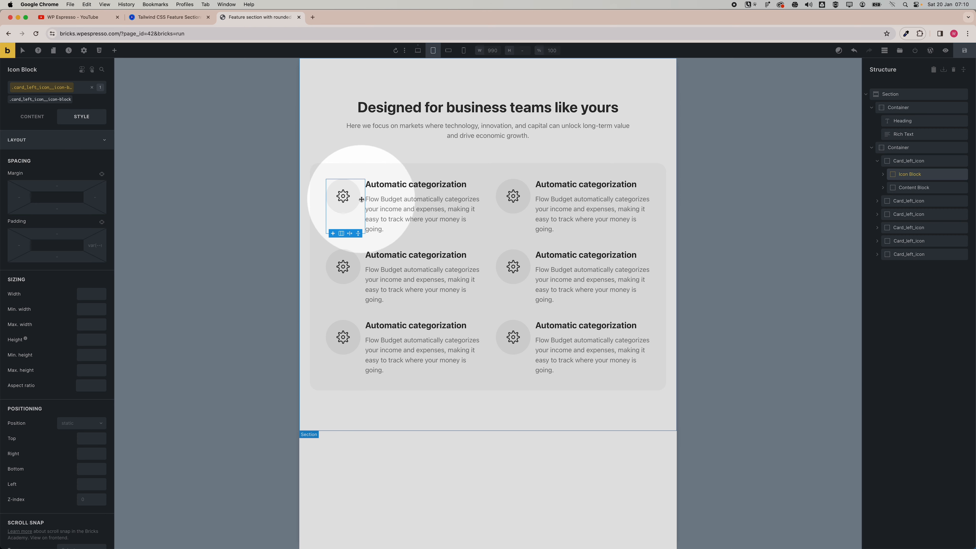
pyautogui.click(447, 52)
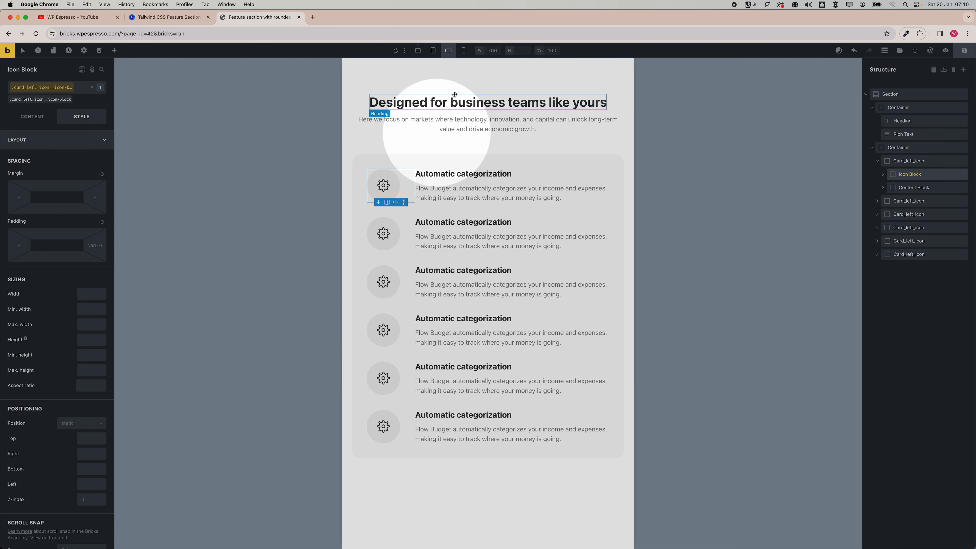
pyautogui.click(463, 52)
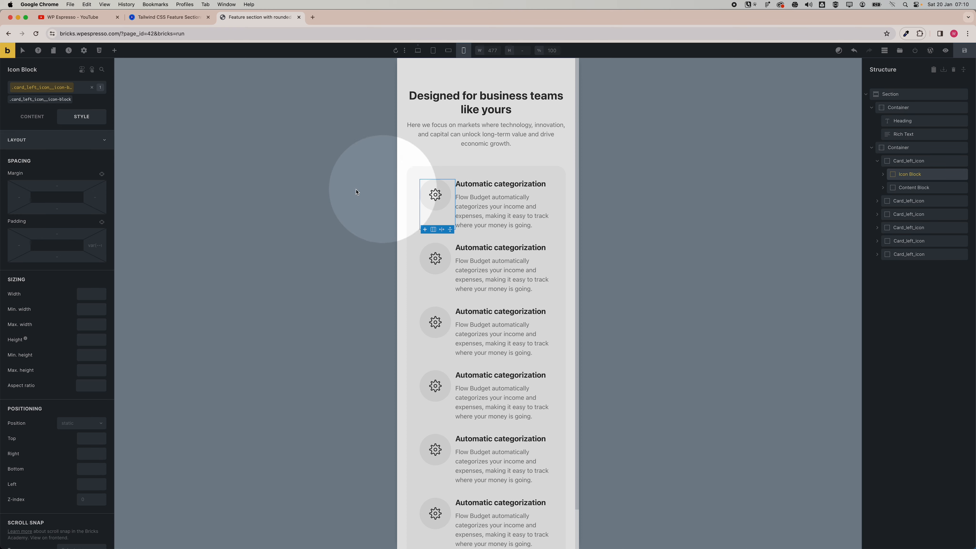
pyautogui.click(400, 152)
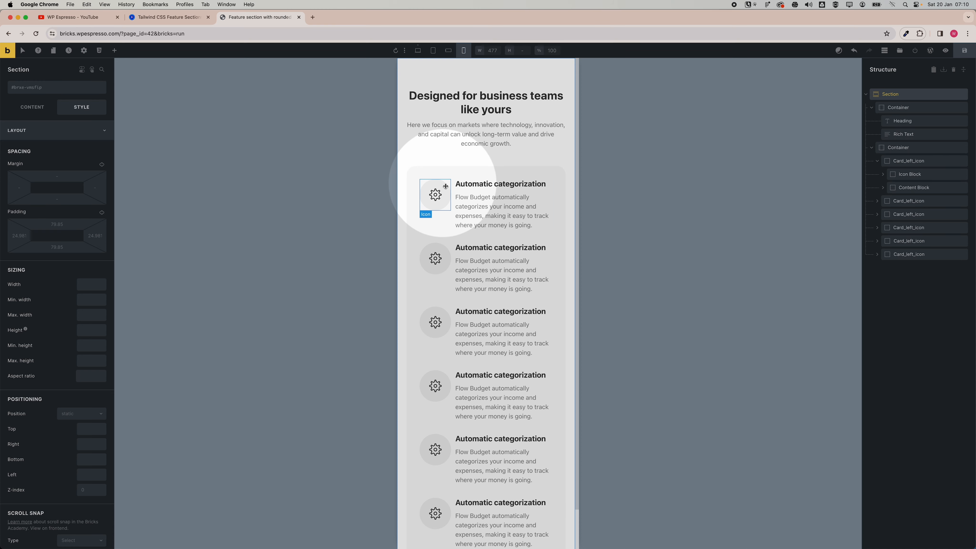
pyautogui.scroll(-2, 450, 313)
pyautogui.scroll(2, 446, 315)
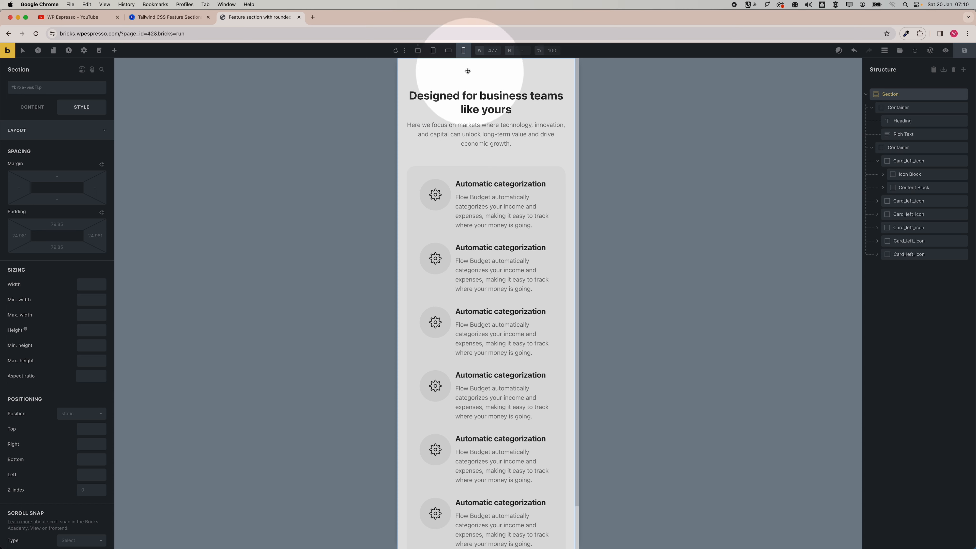
pyautogui.click(438, 54)
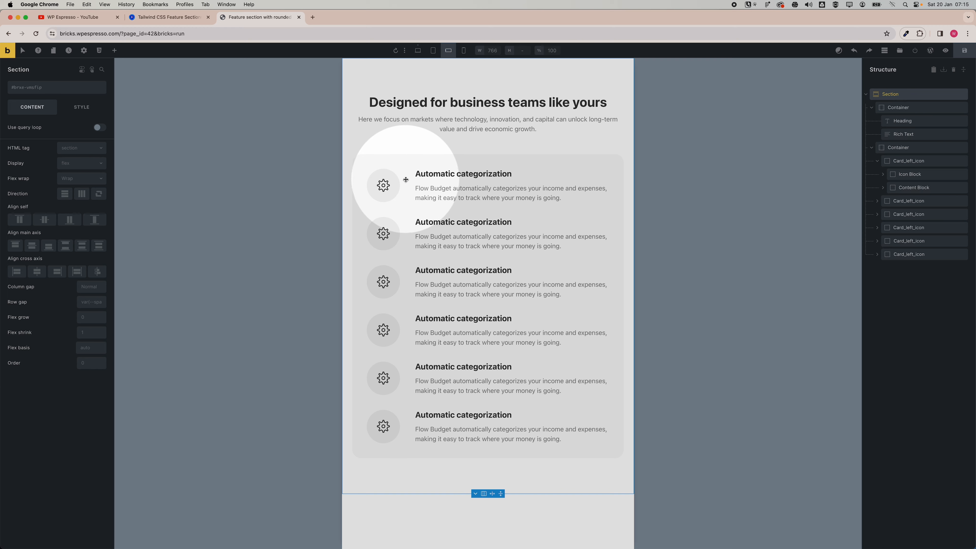
# Remove the card_left_icon class from the first card and set its desktop grid template columns to 1fr 6fr
pyautogui.click(401, 186)
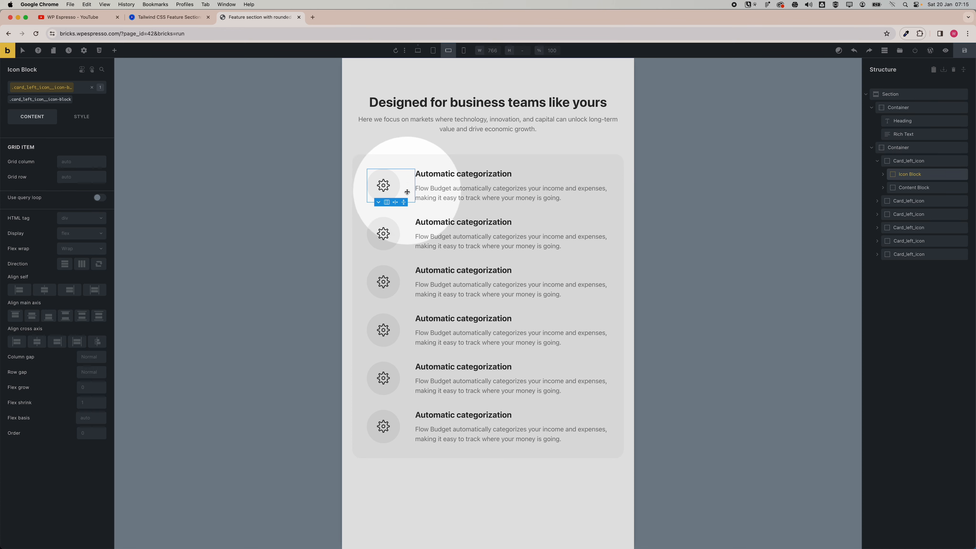
pyautogui.click(433, 52)
pyautogui.click(421, 53)
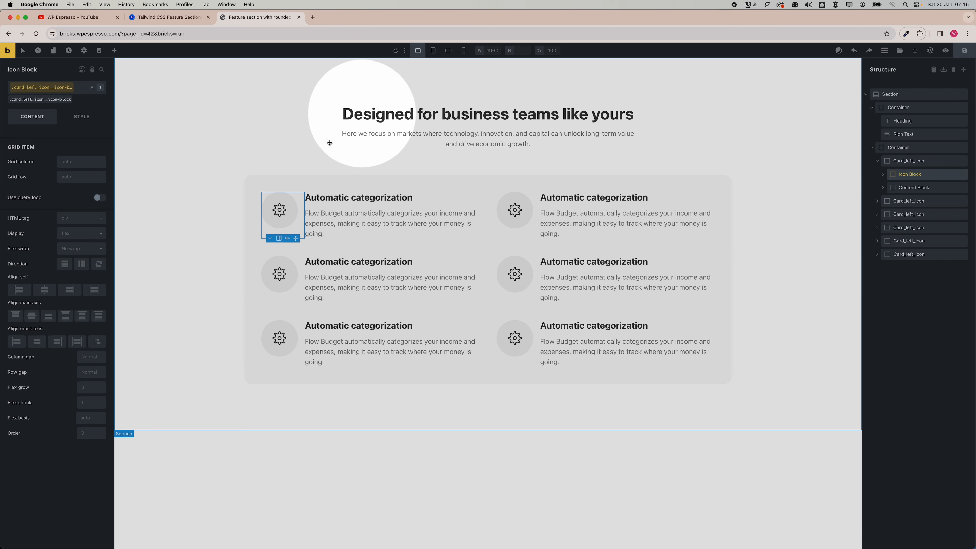
pyautogui.click(307, 170)
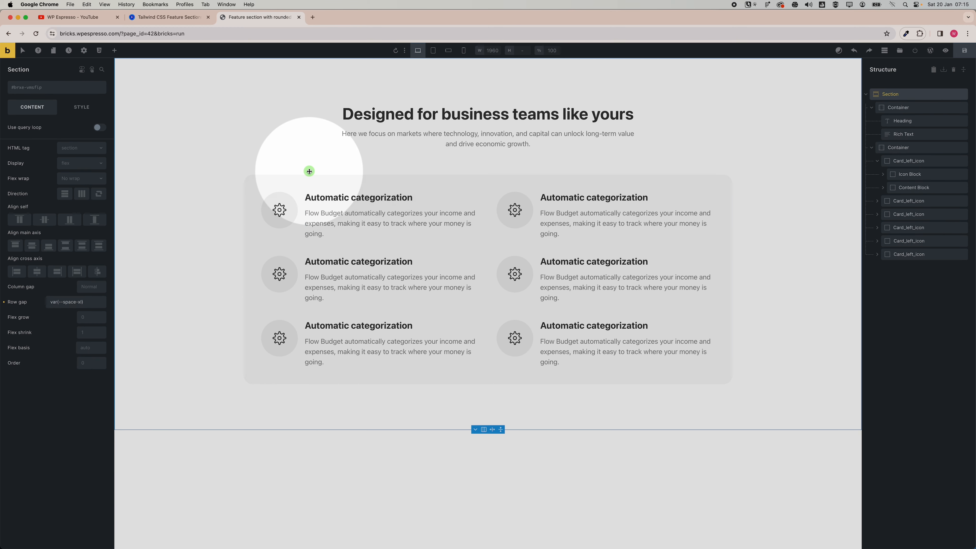
pyautogui.click(898, 161)
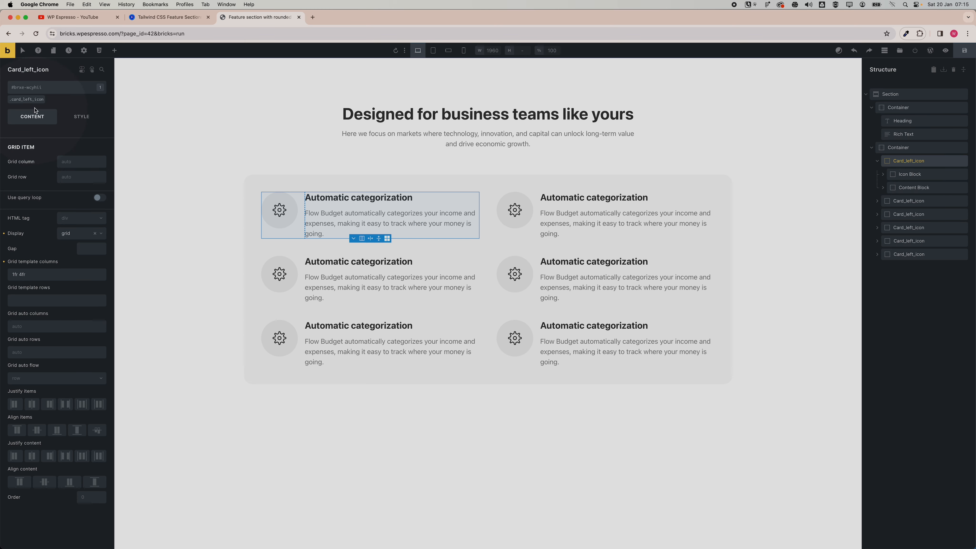
pyautogui.click(45, 95)
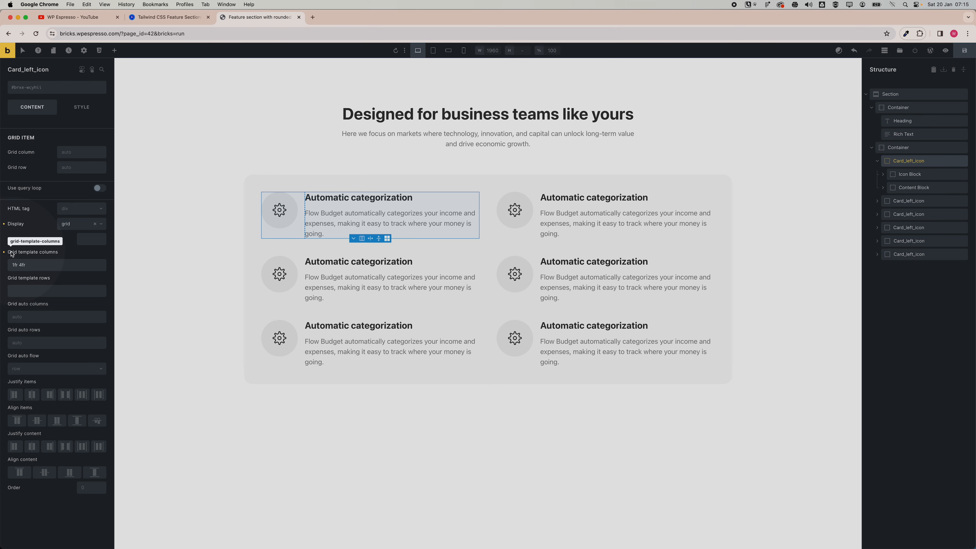
pyautogui.click(20, 265)
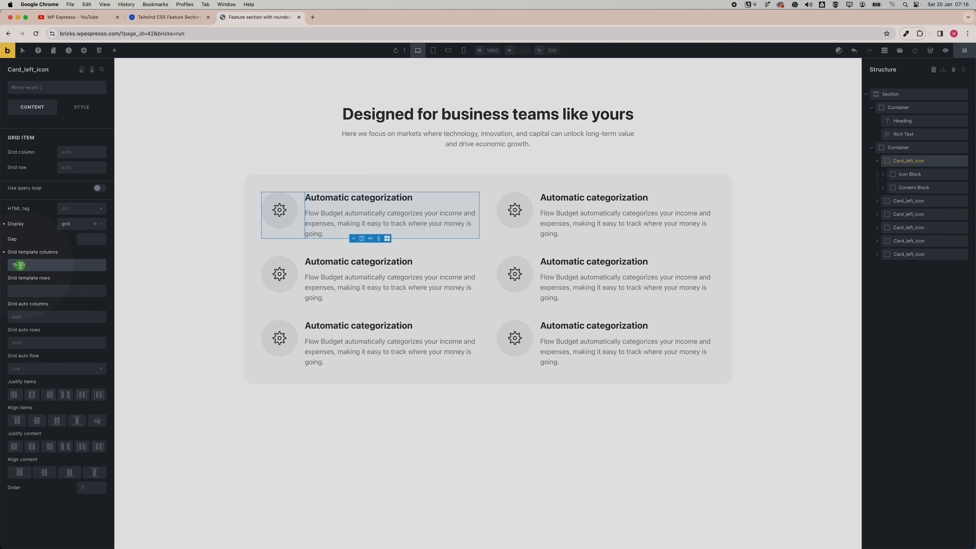
pyautogui.write('6')
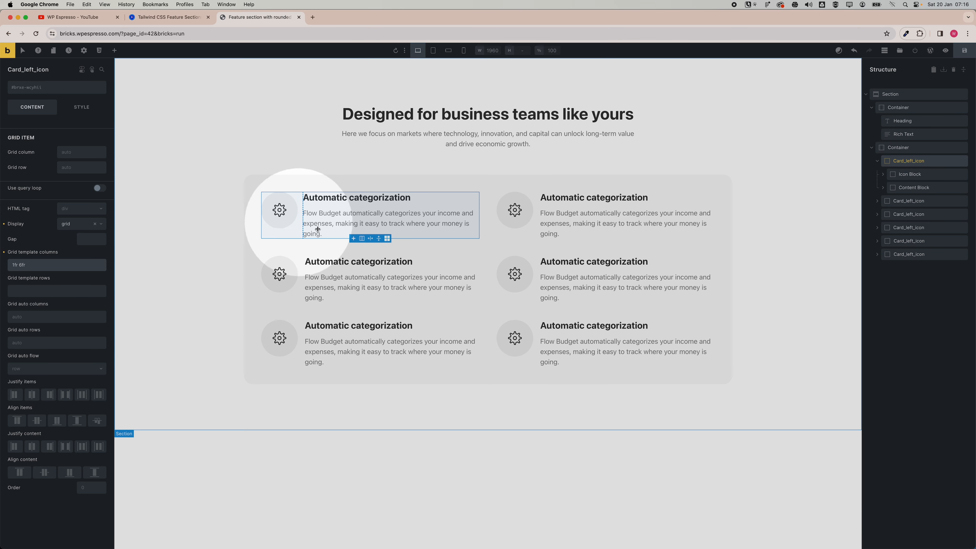
# Compare the first card's icon and text spacing with the other cards at the tablet and mobile breakpoints, and return to desktop
pyautogui.click(432, 50)
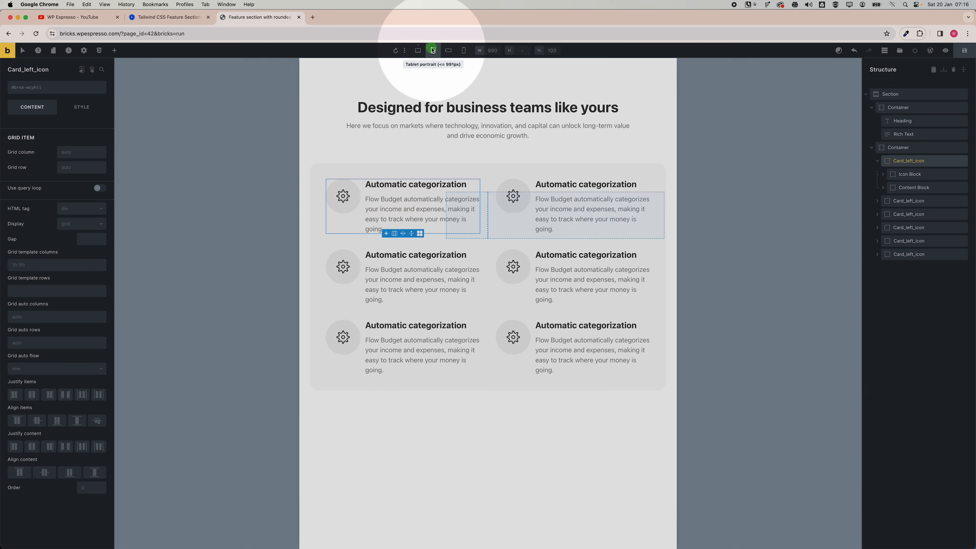
pyautogui.click(448, 50)
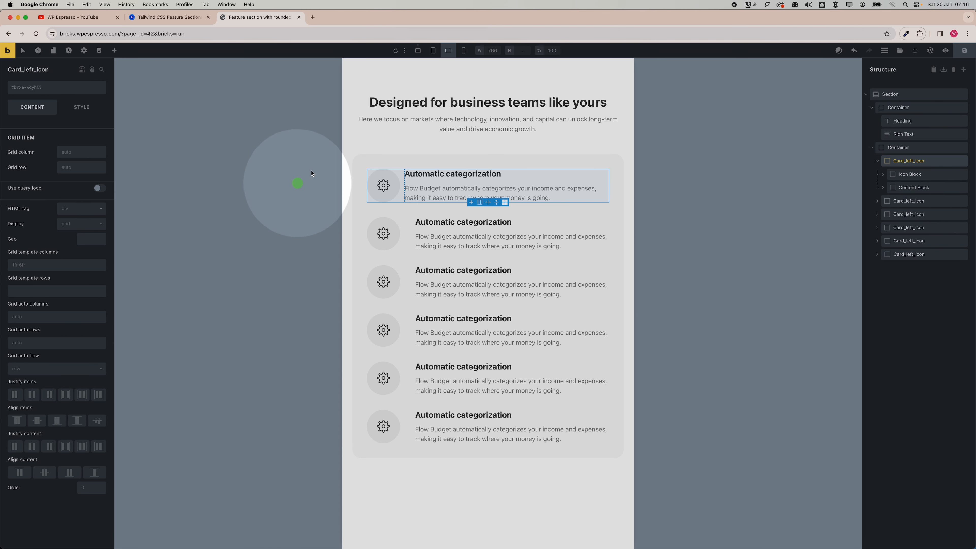
pyautogui.click(370, 146)
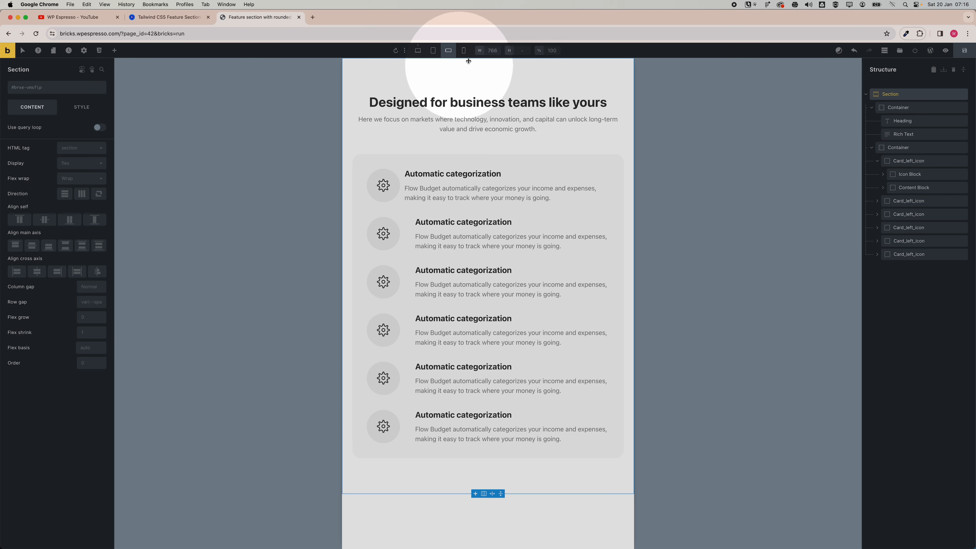
pyautogui.click(463, 51)
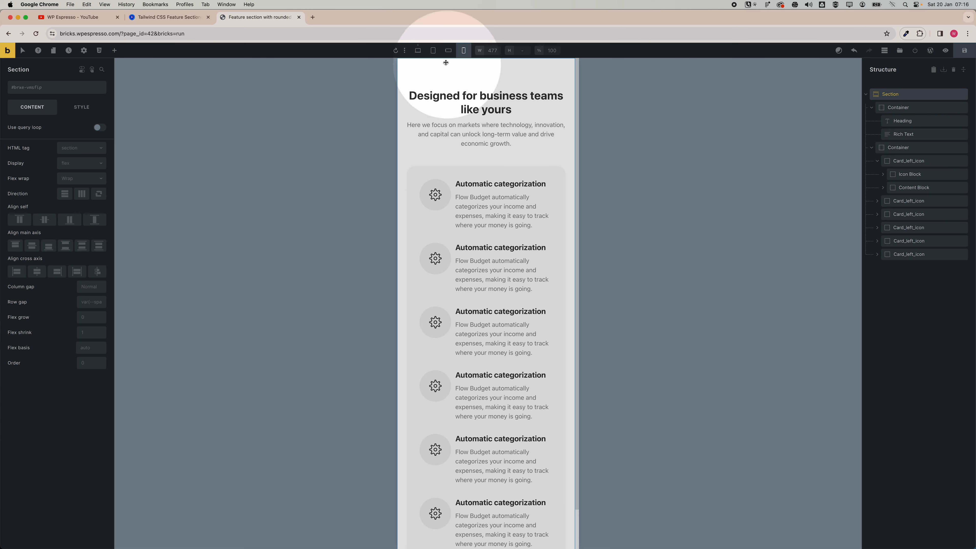
pyautogui.click(447, 50)
pyautogui.click(432, 53)
pyautogui.click(418, 51)
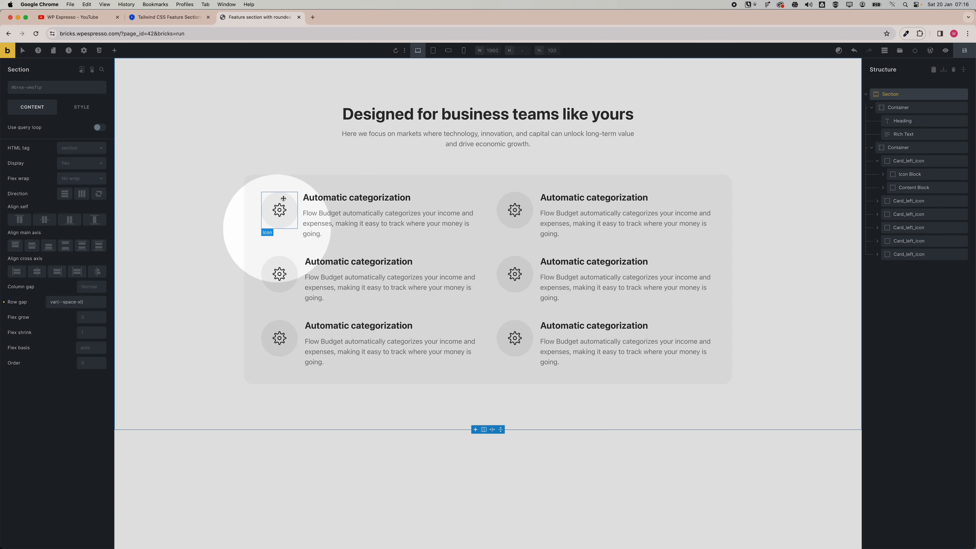
# Delete the five other cards, keeping only the first card in the container
pyautogui.click(878, 161)
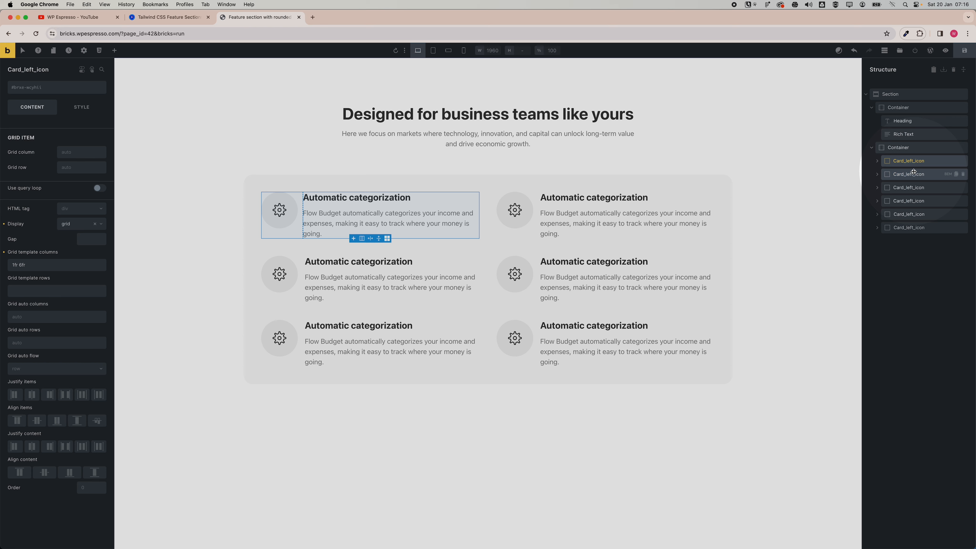
pyautogui.click(963, 175)
pyautogui.click(963, 175)
pyautogui.click(963, 174)
pyautogui.click(963, 175)
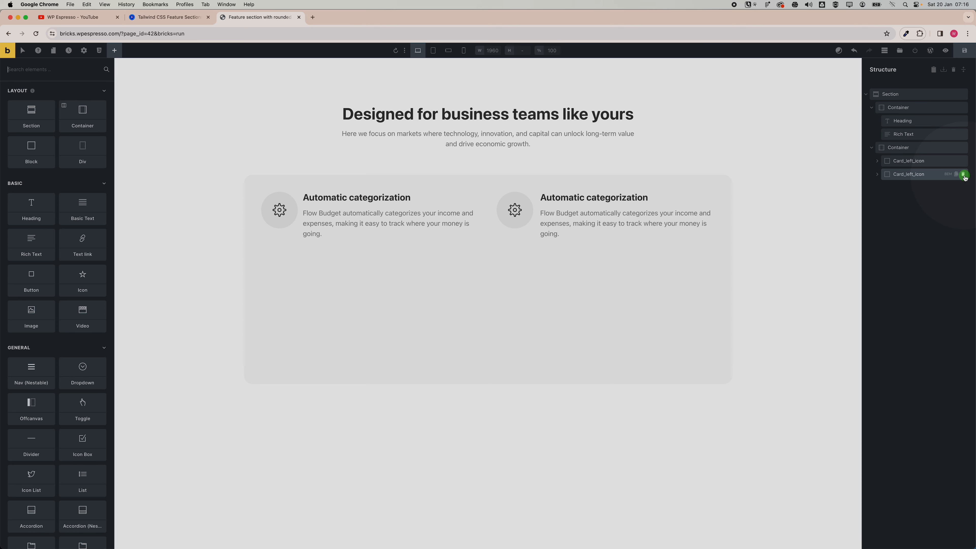
pyautogui.click(962, 175)
# Duplicate the updated first card five times to rebuild the six-card grid
pyautogui.click(943, 165)
pyautogui.click(956, 160)
pyautogui.click(956, 161)
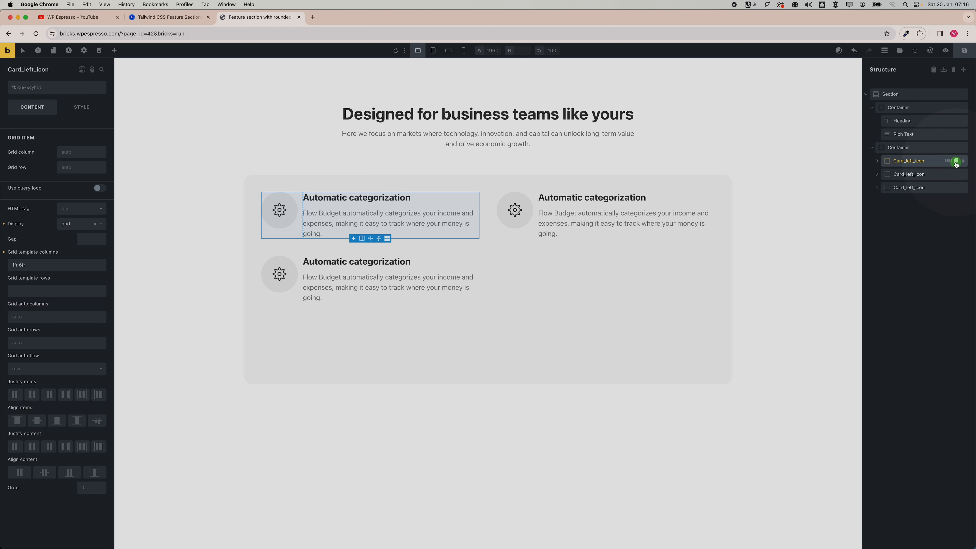
pyautogui.click(956, 160)
pyautogui.click(956, 161)
pyautogui.click(956, 161)
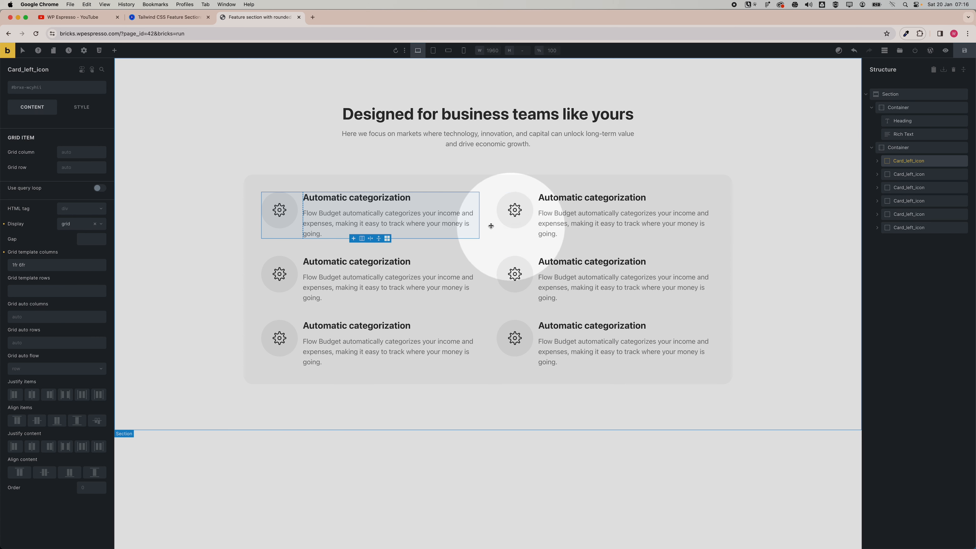
# Preview the rebuilt card grid at the tablet portrait, mobile landscape and mobile portrait breakpoints, and return to desktop
pyautogui.click(433, 50)
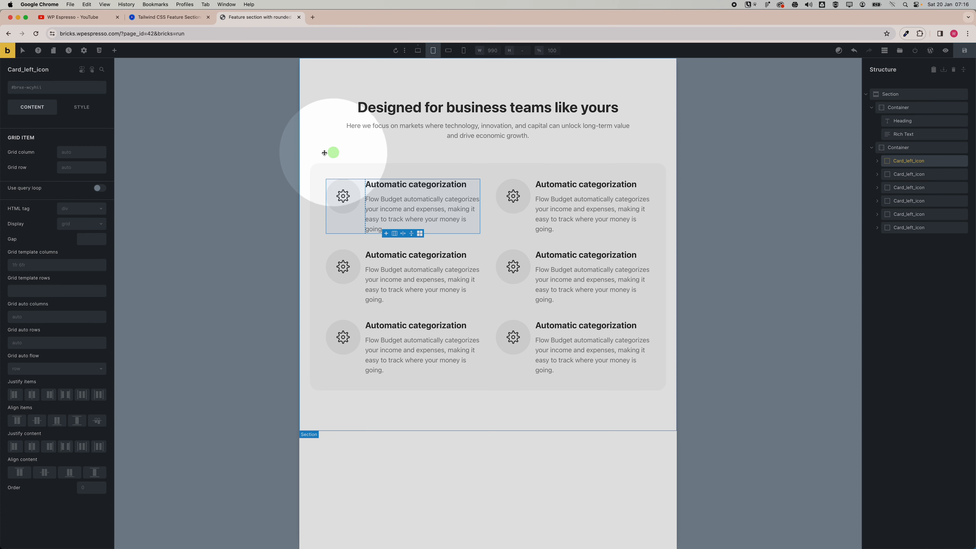
pyautogui.click(305, 141)
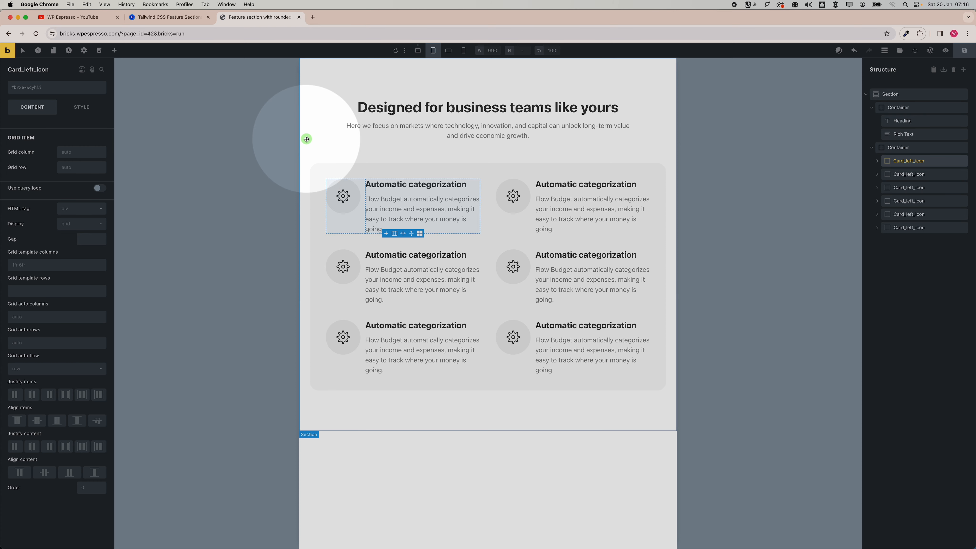
pyautogui.click(447, 51)
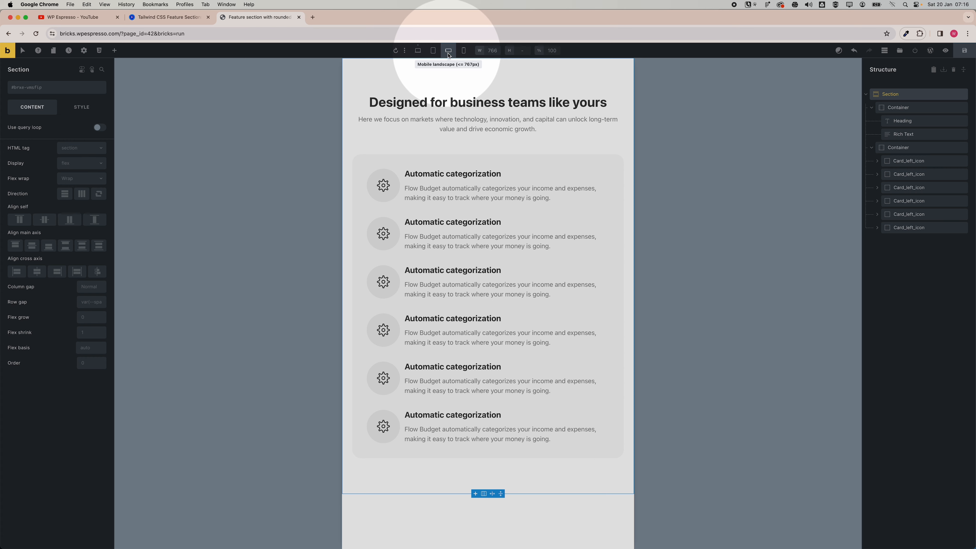
pyautogui.click(463, 52)
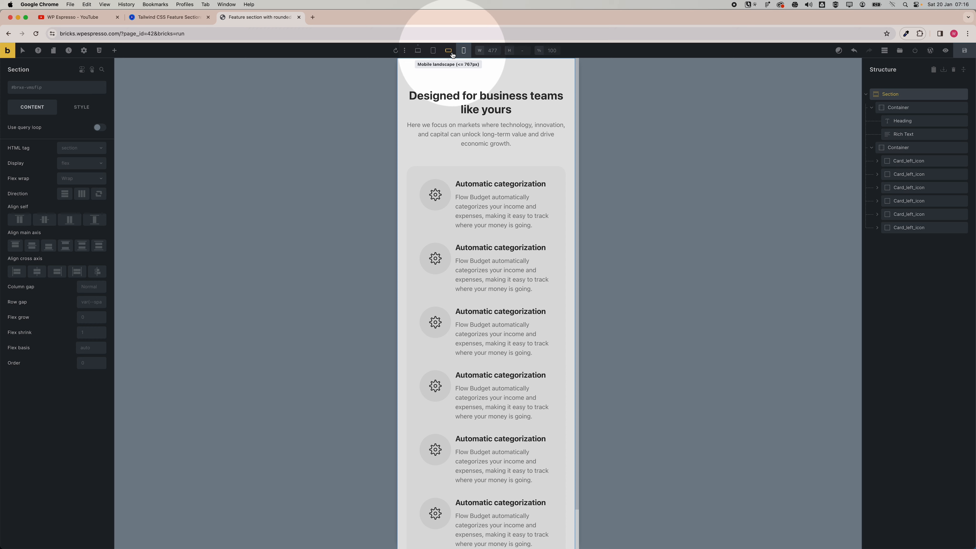
pyautogui.click(449, 52)
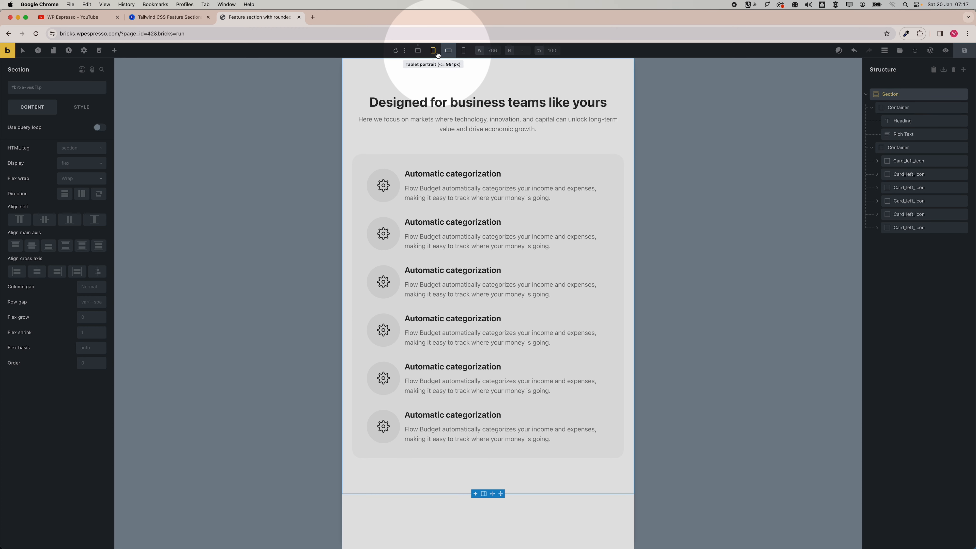
pyautogui.click(418, 53)
pyautogui.click(418, 52)
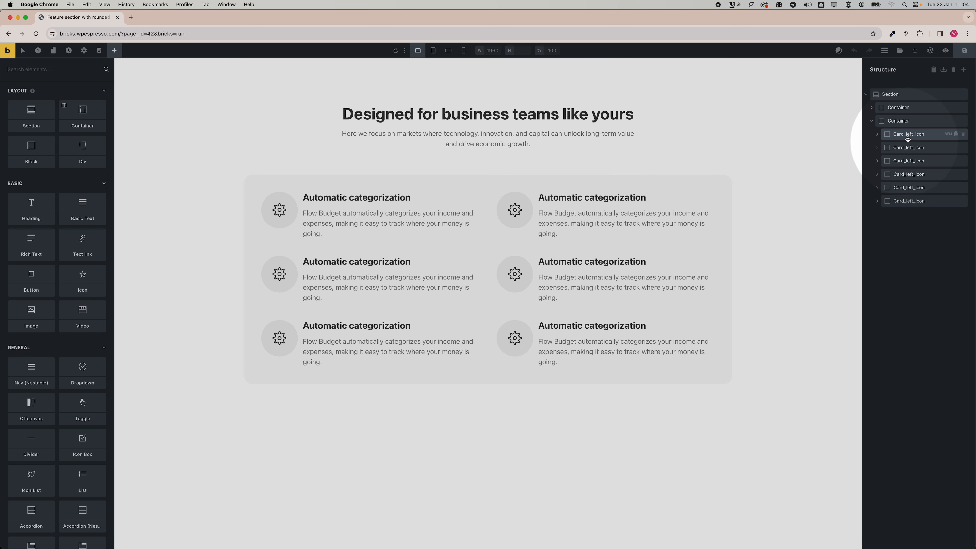
# Add a new class named card-rounded-icon-01 to the first card
pyautogui.click(908, 134)
pyautogui.click(31, 92)
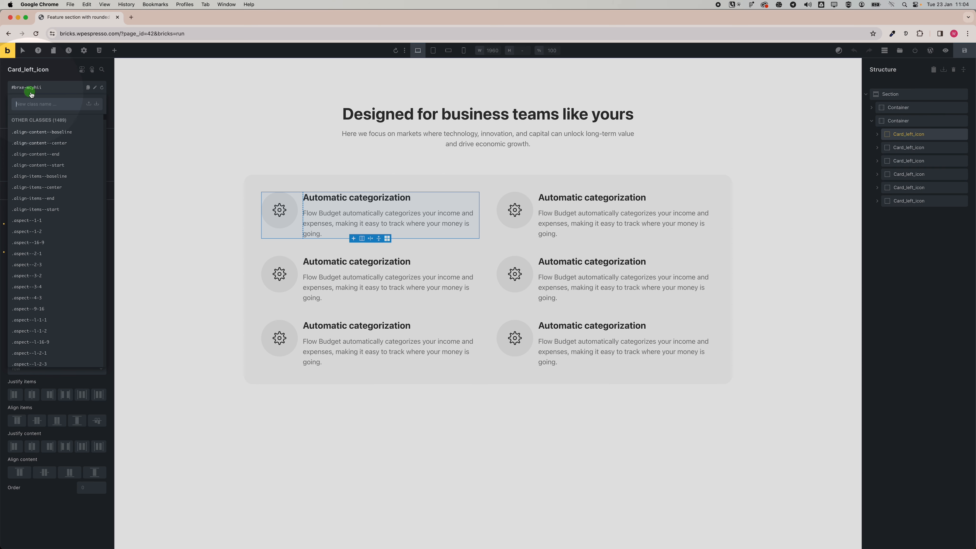
pyautogui.write('.')
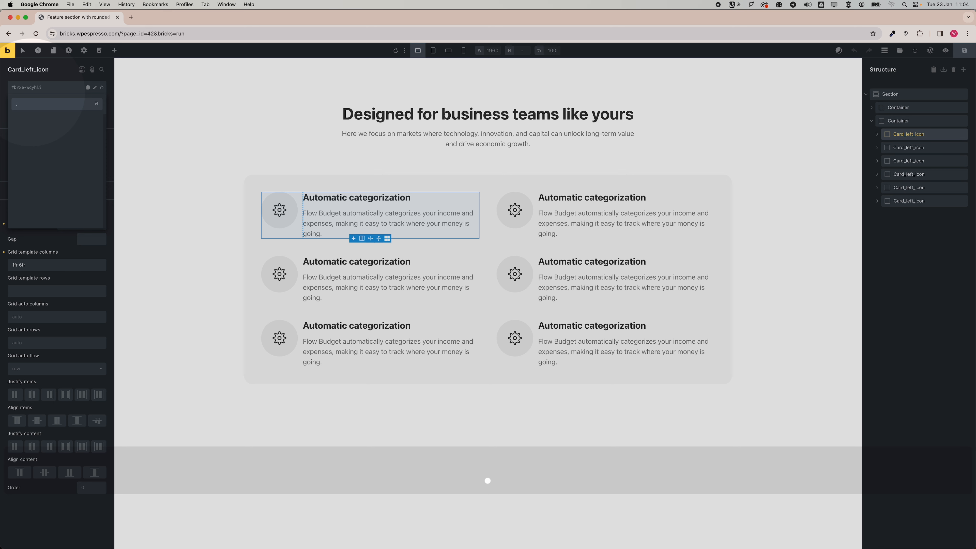
pyautogui.write('card-rounded-icon-01')
pyautogui.press('Return')
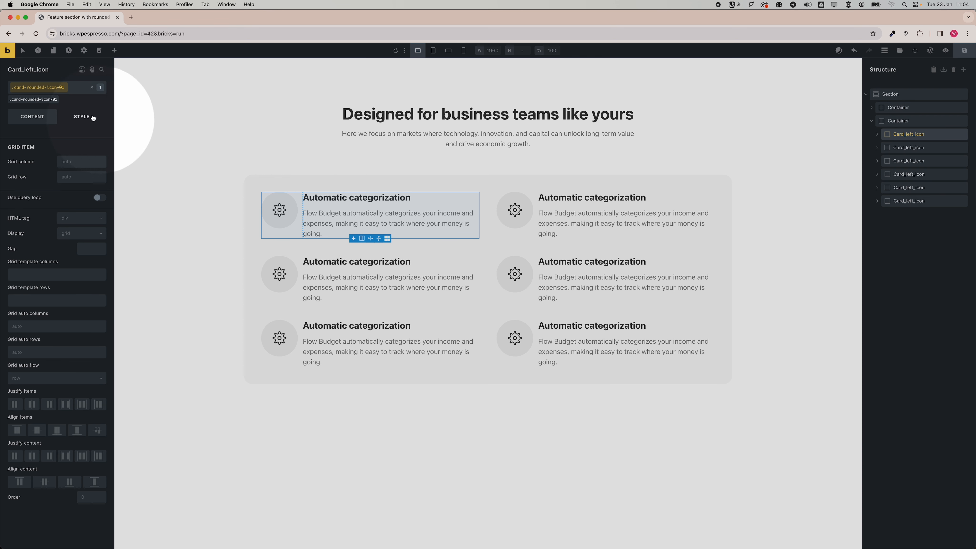
# Copy the 1fr 6fr grid template columns value from the first card's ID-level styles, and clear that value and the grid display setting there
pyautogui.click(92, 88)
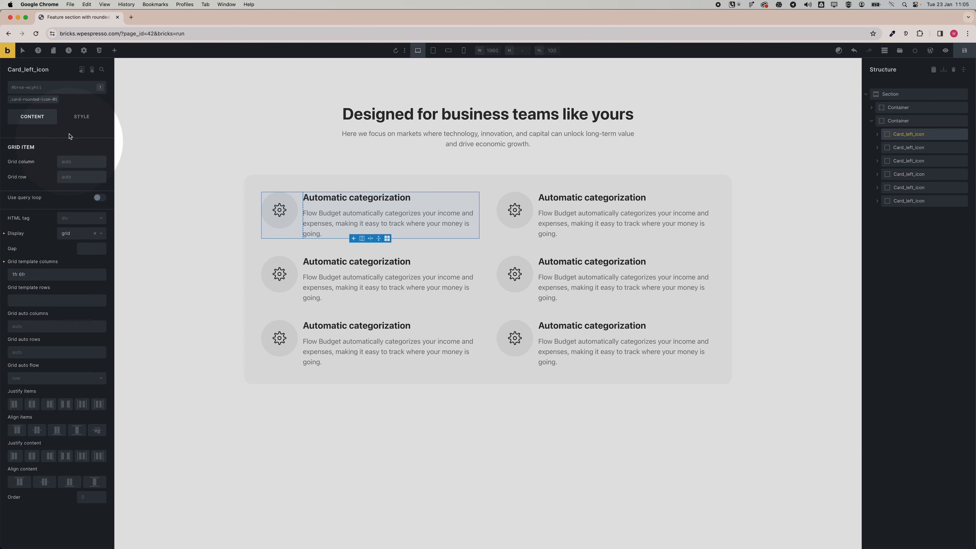
pyautogui.click(75, 117)
pyautogui.click(38, 118)
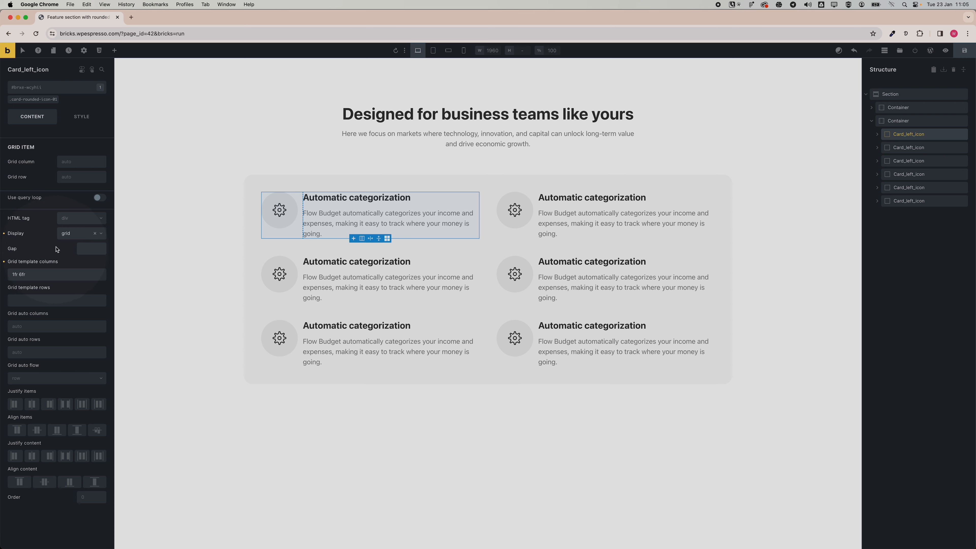
pyautogui.rightClick(32, 274)
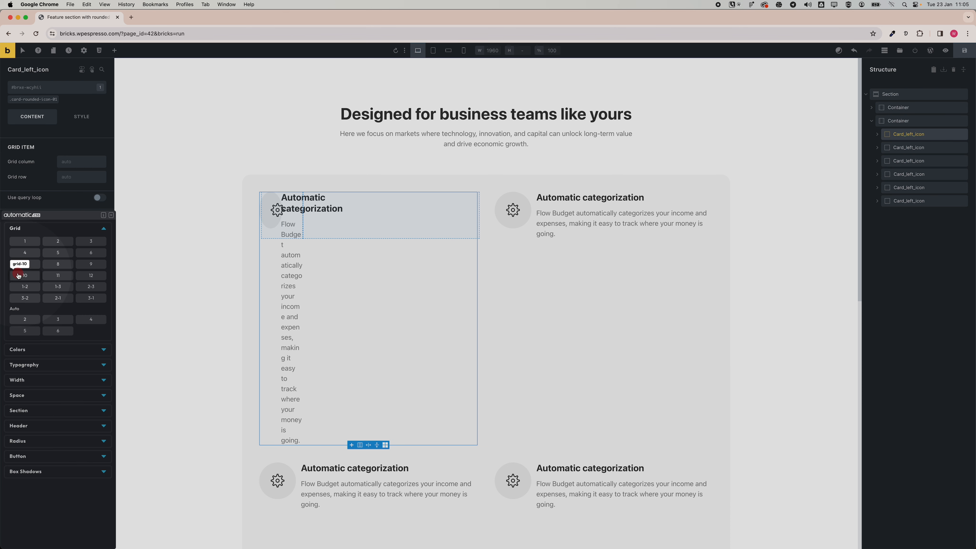
pyautogui.click(111, 215)
pyautogui.click(37, 275)
pyautogui.press('super+c')
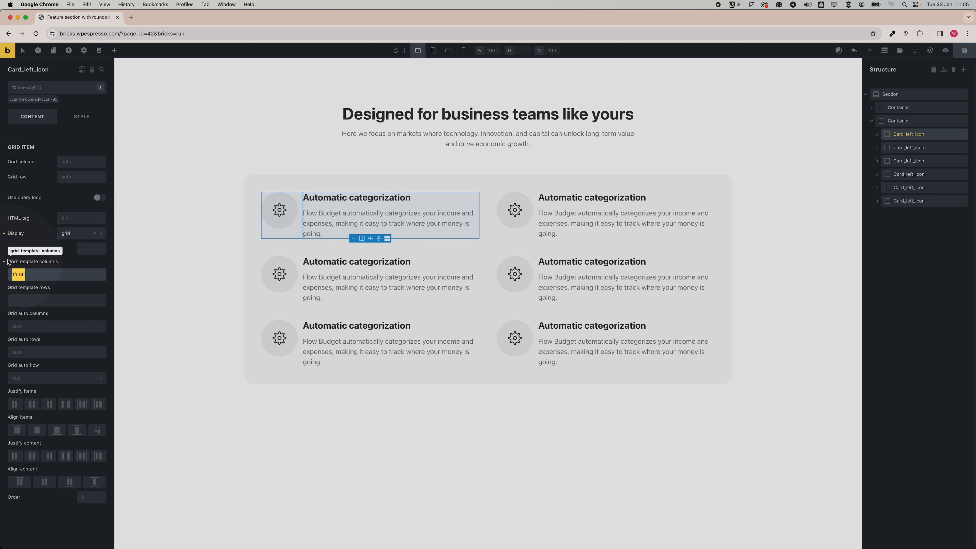
pyautogui.press('BackSpace')
pyautogui.click(4, 235)
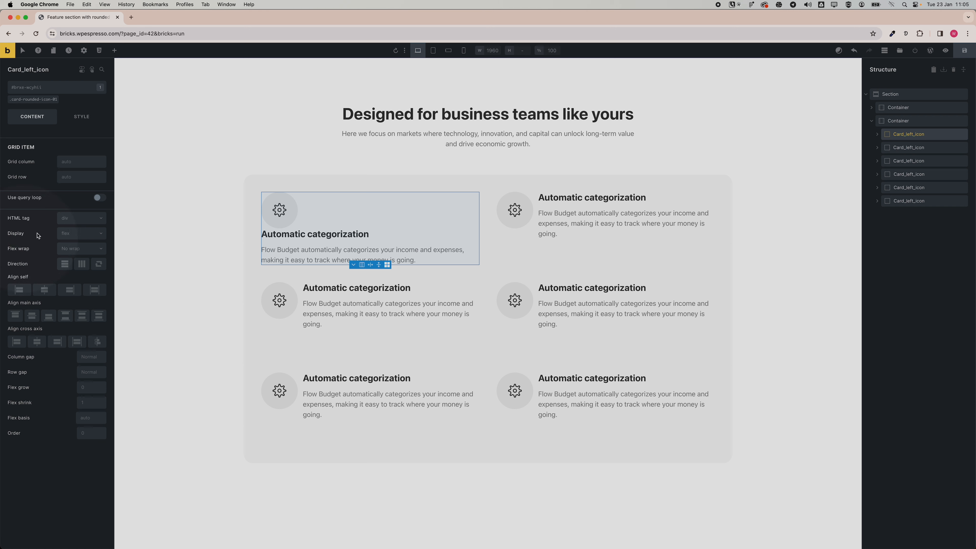
# Set the card-rounded-icon-01 class to grid display with grid template columns of 1fr 6fr
pyautogui.click(71, 235)
pyautogui.click(73, 269)
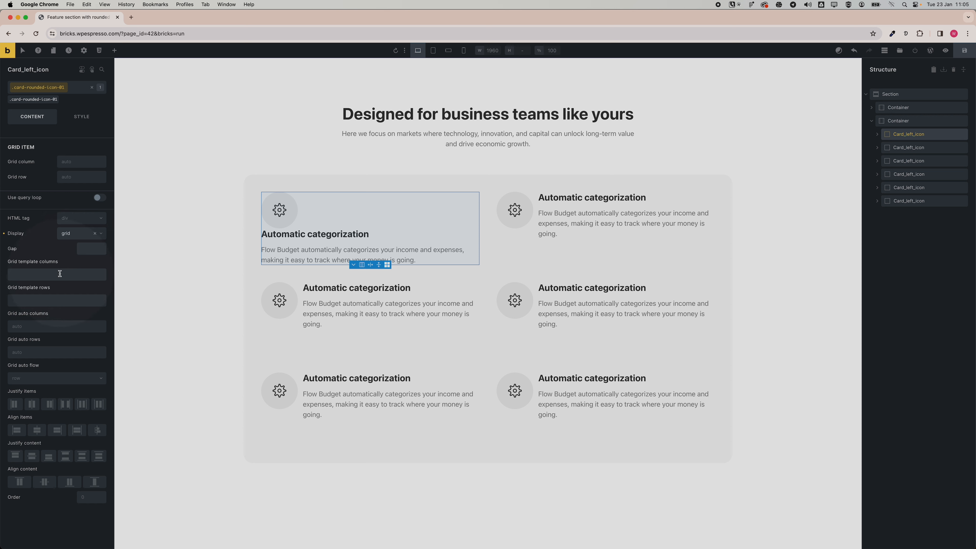
pyautogui.click(59, 273)
pyautogui.press('super+v')
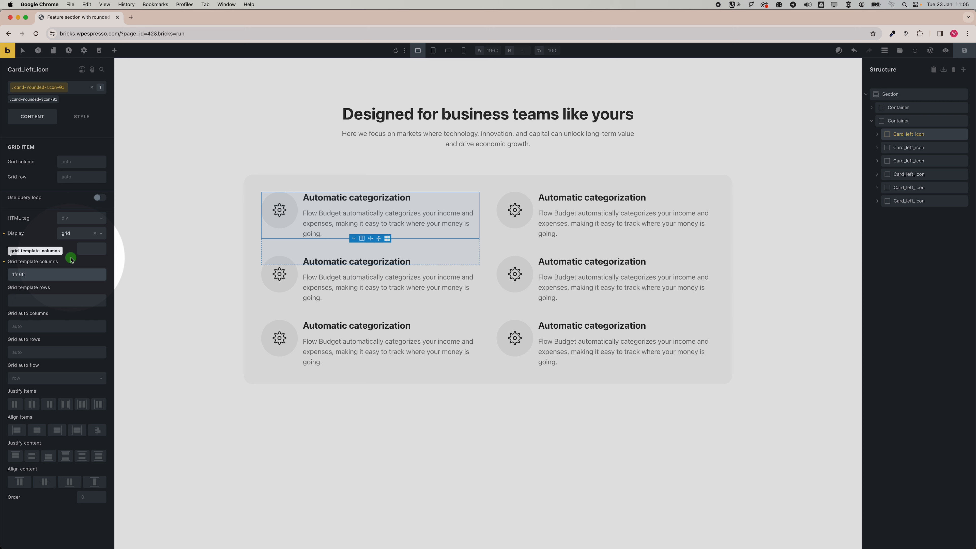
pyautogui.click(185, 264)
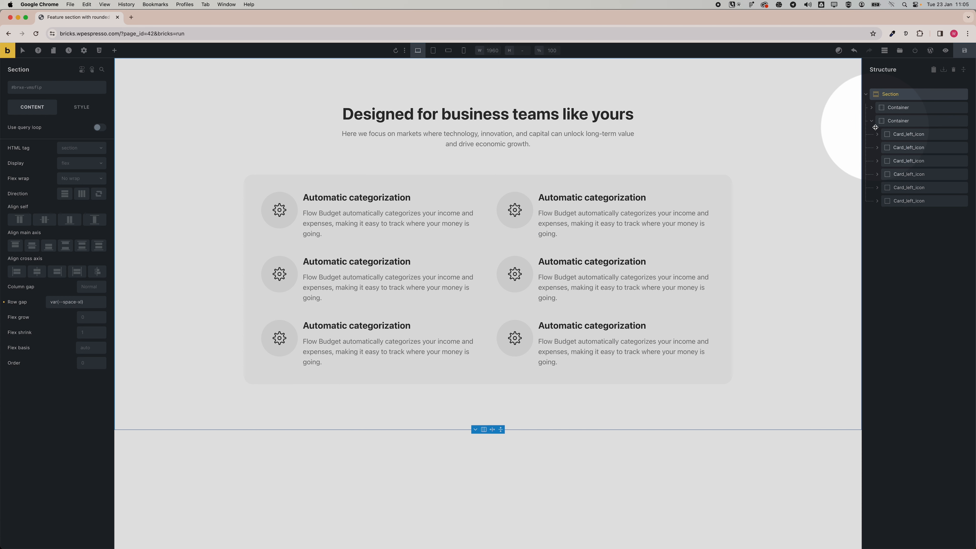
# Delete the five other cards from the grid container, keeping only the first card with the card-rounded-icon-01 class
pyautogui.click(911, 134)
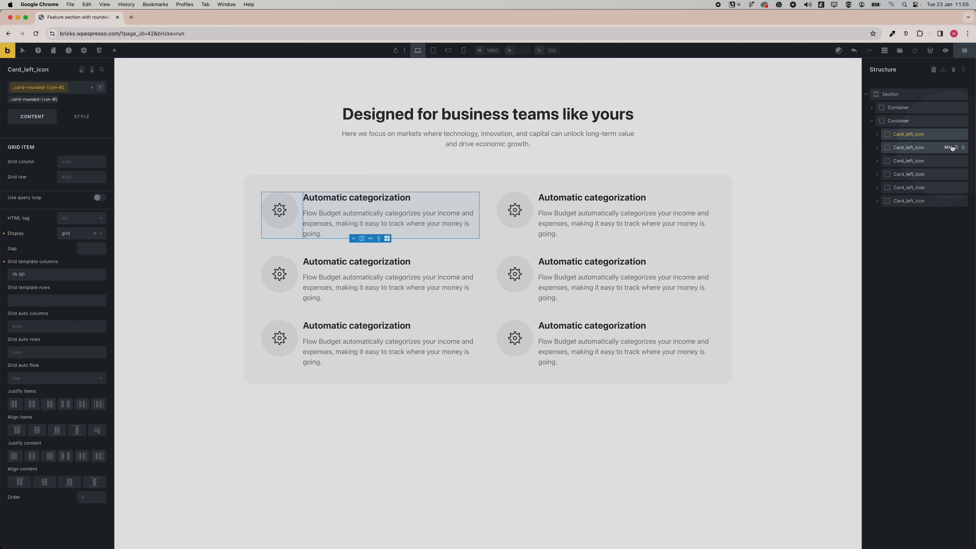
pyautogui.click(962, 148)
pyautogui.click(962, 148)
pyautogui.click(962, 148)
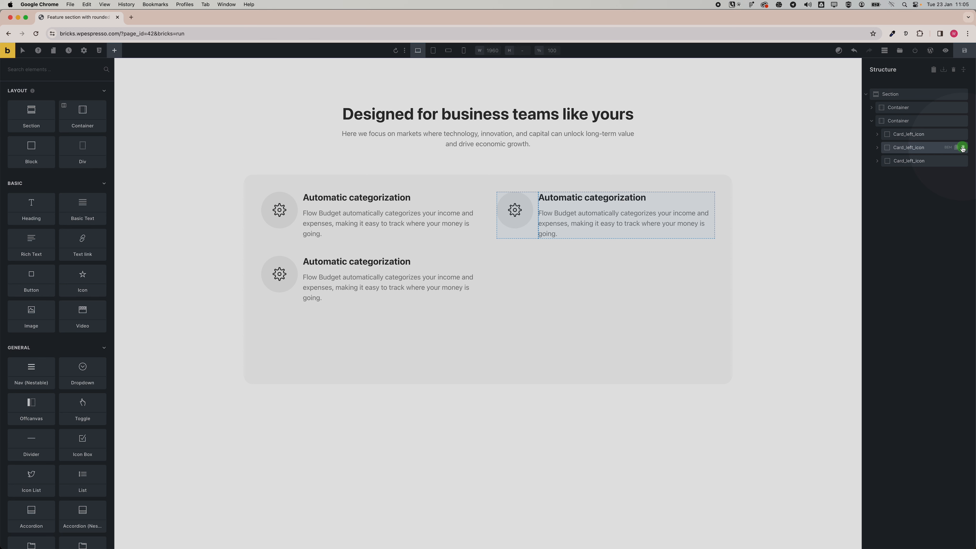
pyautogui.click(962, 148)
pyautogui.click(962, 149)
# Duplicate the remaining card five times to fill the grid with six cards sharing the card-rounded-icon-01 class
pyautogui.click(955, 134)
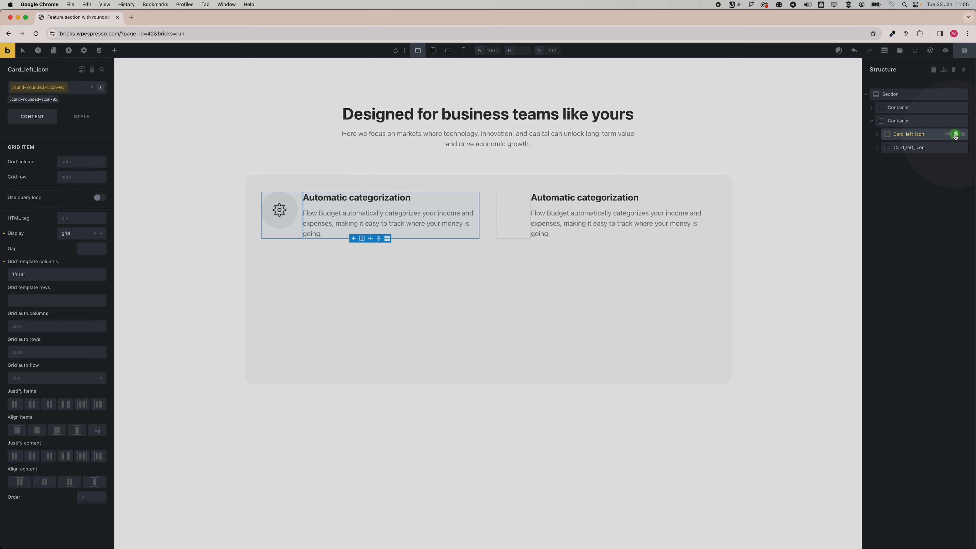
pyautogui.click(955, 134)
pyautogui.click(955, 134)
pyautogui.click(955, 134)
pyautogui.click(955, 134)
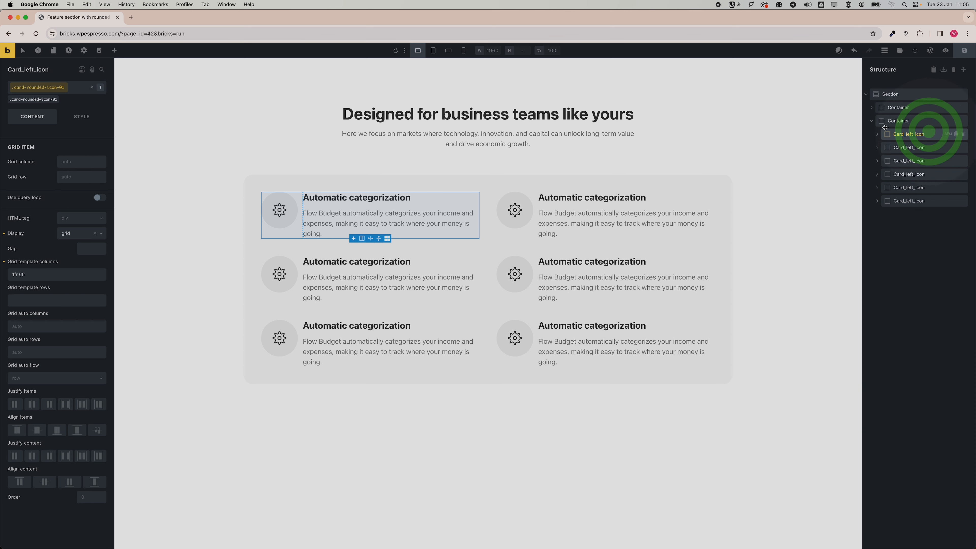
# Check the smaller breakpoints and set the card-rounded-icon-01 class's grid template columns to 1fr at mobile portrait
pyautogui.click(433, 53)
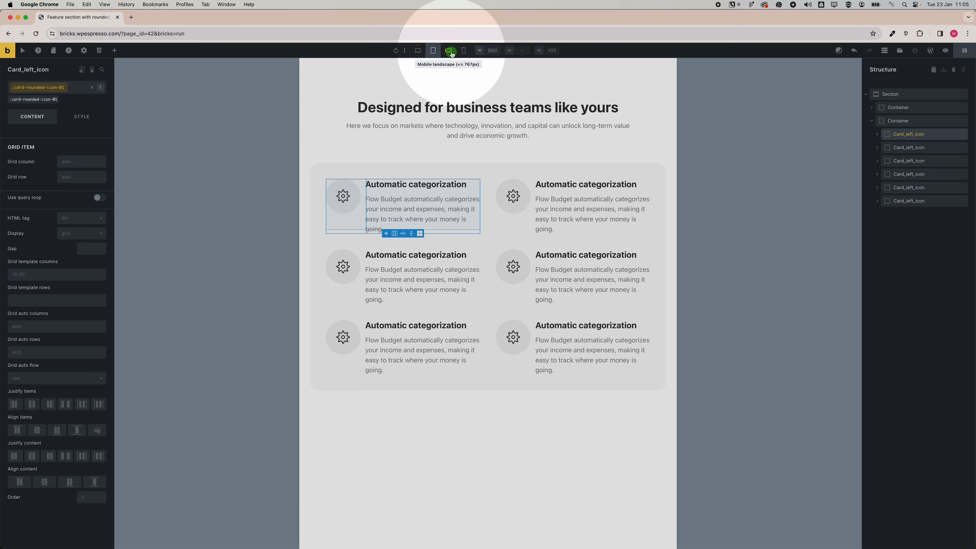
pyautogui.click(449, 51)
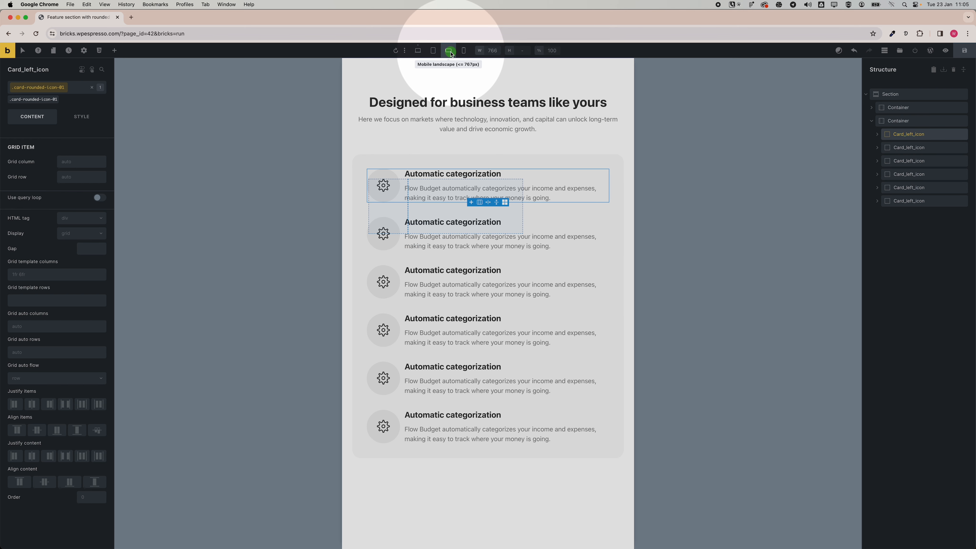
pyautogui.click(464, 52)
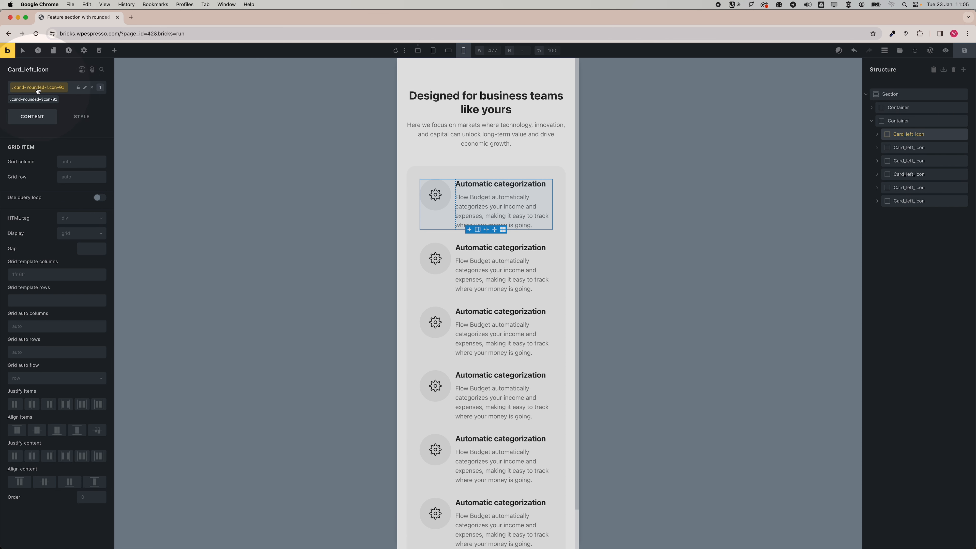
pyautogui.click(33, 276)
pyautogui.write('1fr')
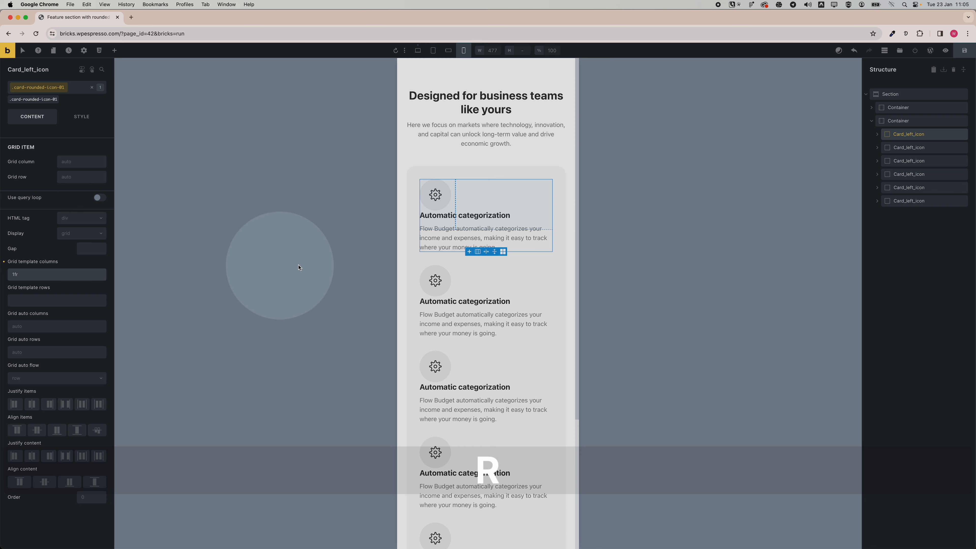
pyautogui.click(339, 261)
pyautogui.click(470, 149)
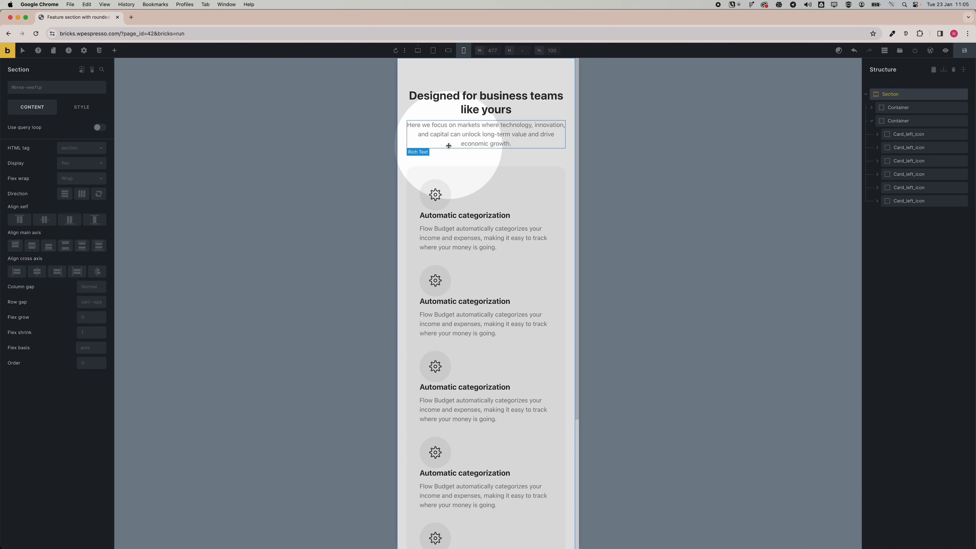
# Give the card_left_icon__icon class a bottom margin of var(--space-s) at the mobile portrait breakpoint
pyautogui.scroll(-2, 445, 315)
pyautogui.scroll(-3, 445, 315)
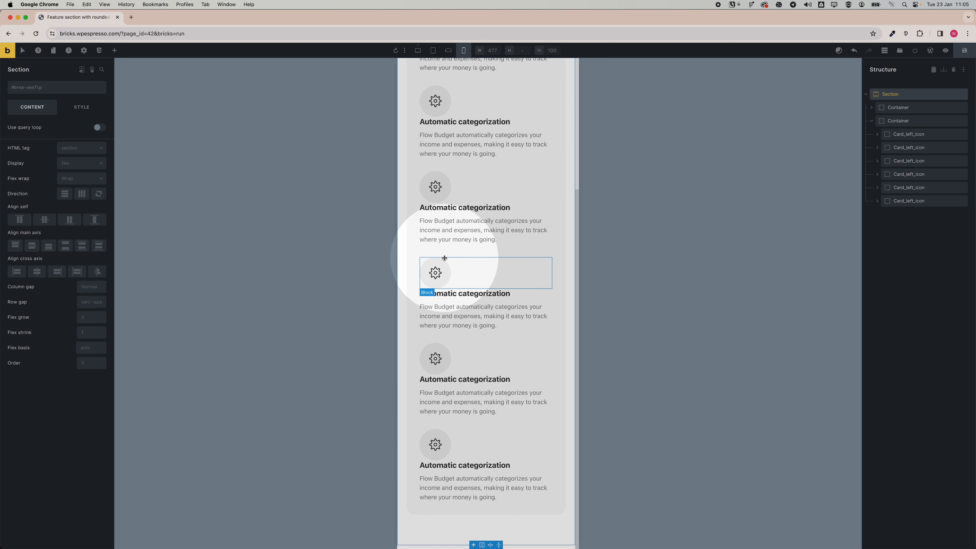
pyautogui.scroll(4, 438, 353)
pyautogui.scroll(1, 438, 353)
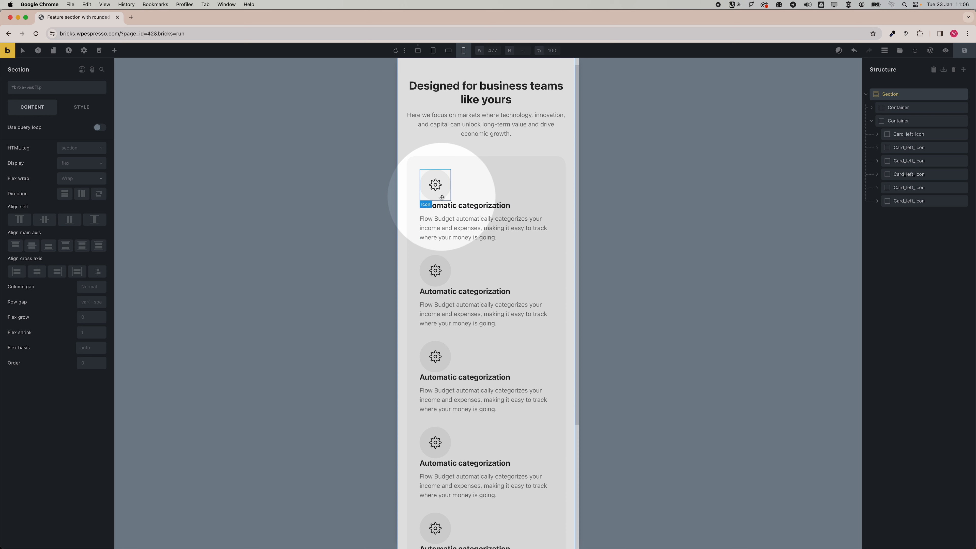
pyautogui.click(442, 197)
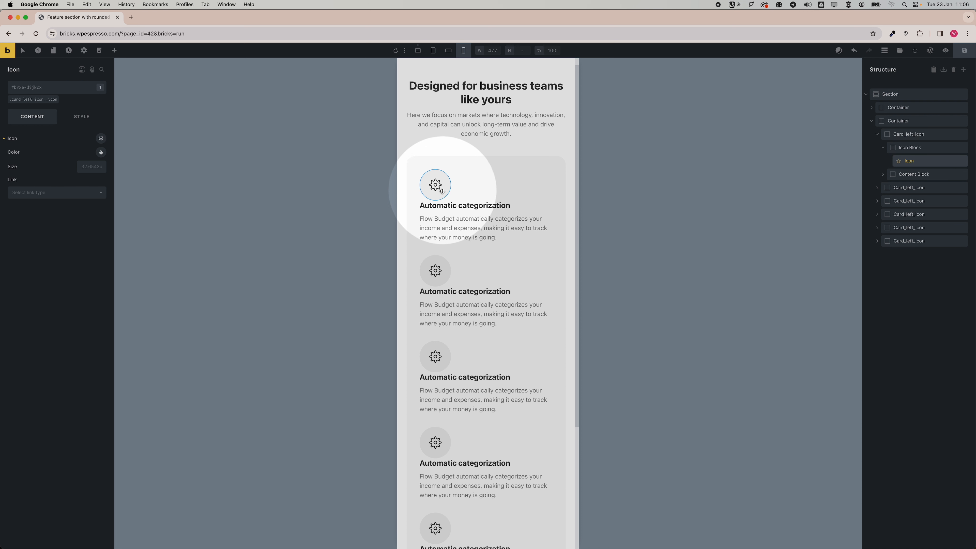
pyautogui.click(37, 100)
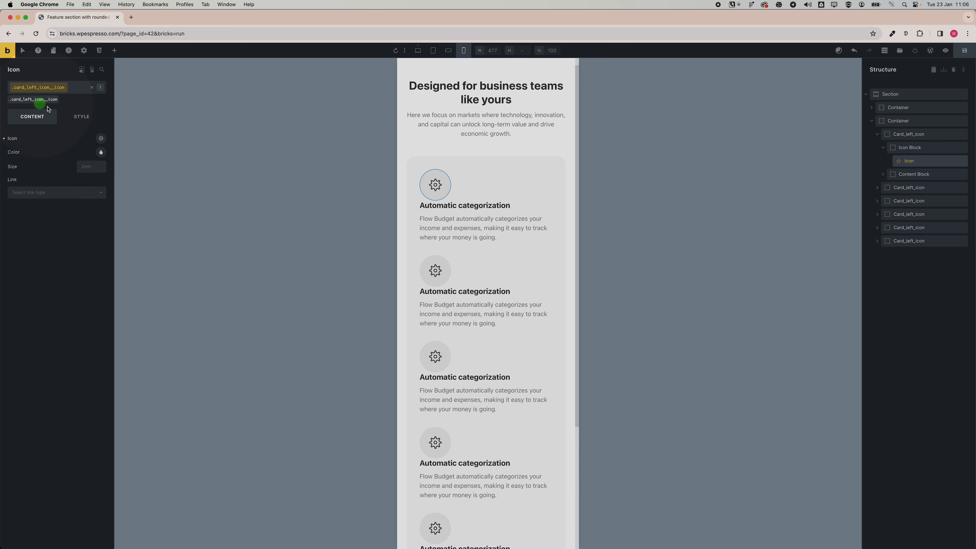
pyautogui.click(80, 115)
pyautogui.click(48, 139)
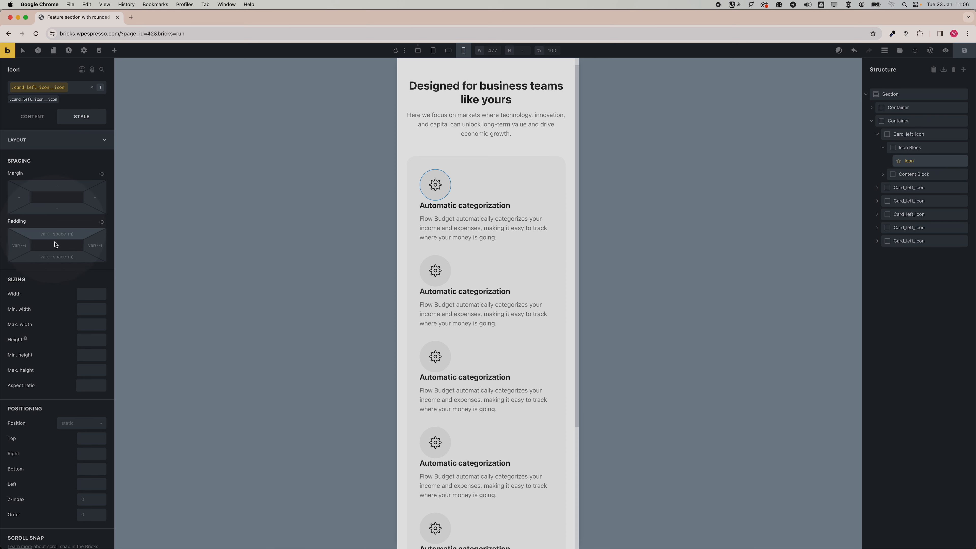
pyautogui.rightClick(56, 256)
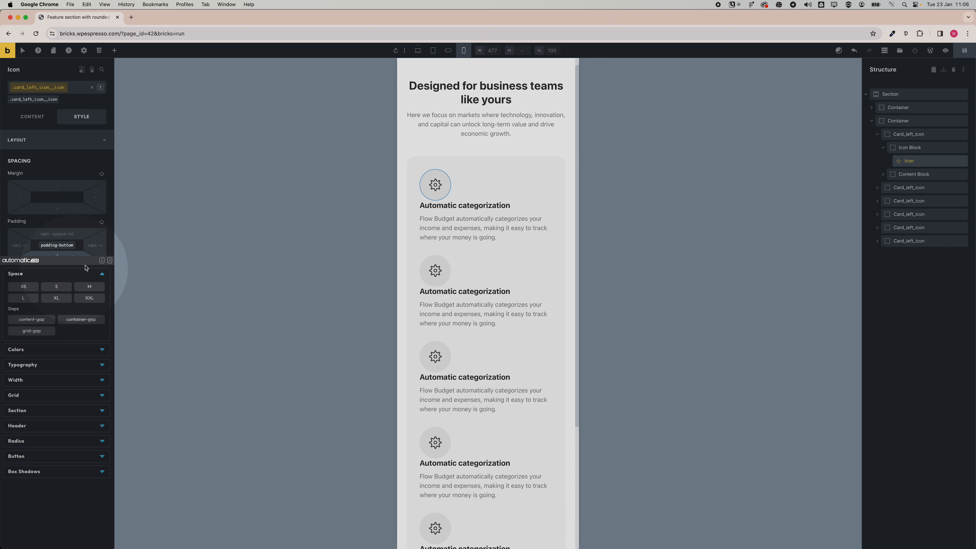
pyautogui.click(110, 260)
pyautogui.rightClick(53, 208)
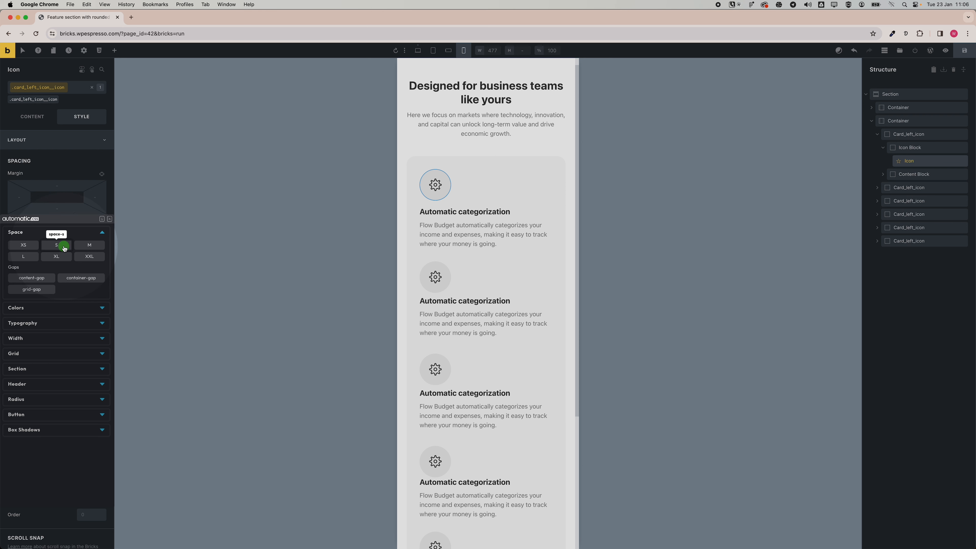
# Preview the card spacing at the mobile landscape, desktop and mobile portrait breakpoints
pyautogui.click(433, 50)
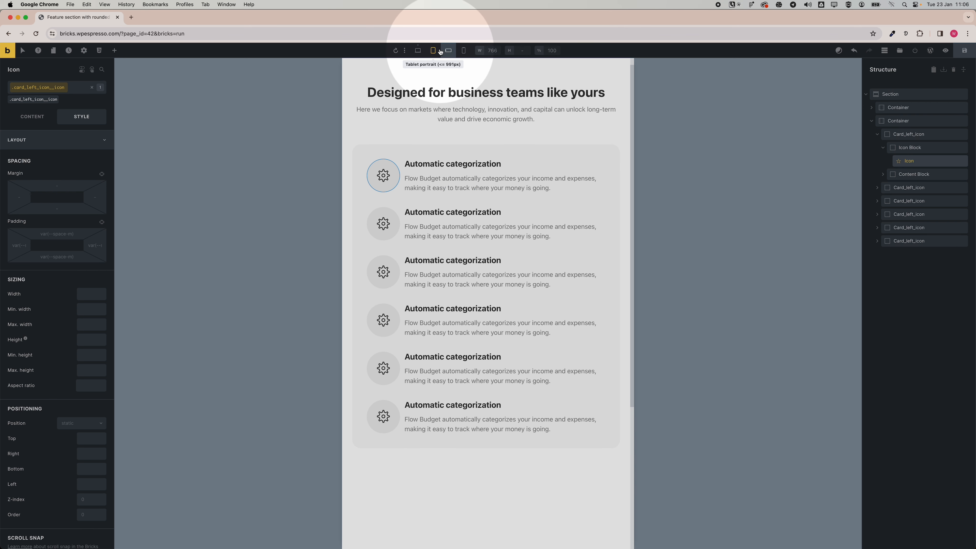
pyautogui.click(417, 51)
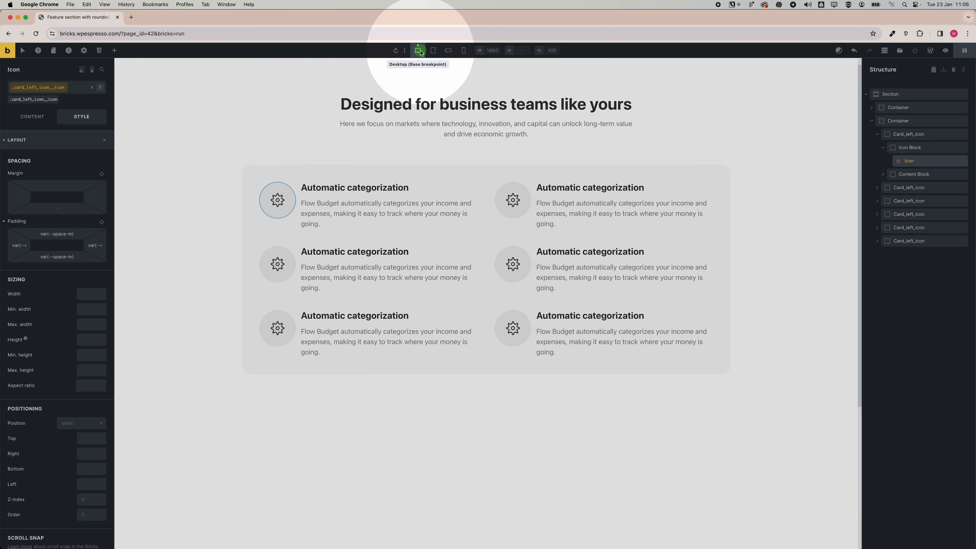
pyautogui.click(463, 51)
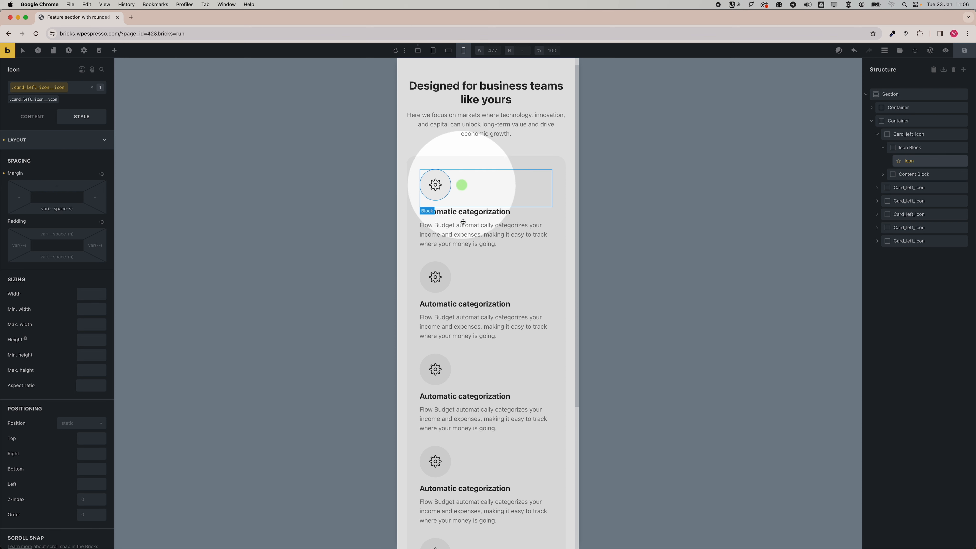
pyautogui.scroll(-3, 475, 259)
pyautogui.scroll(3, 655, 288)
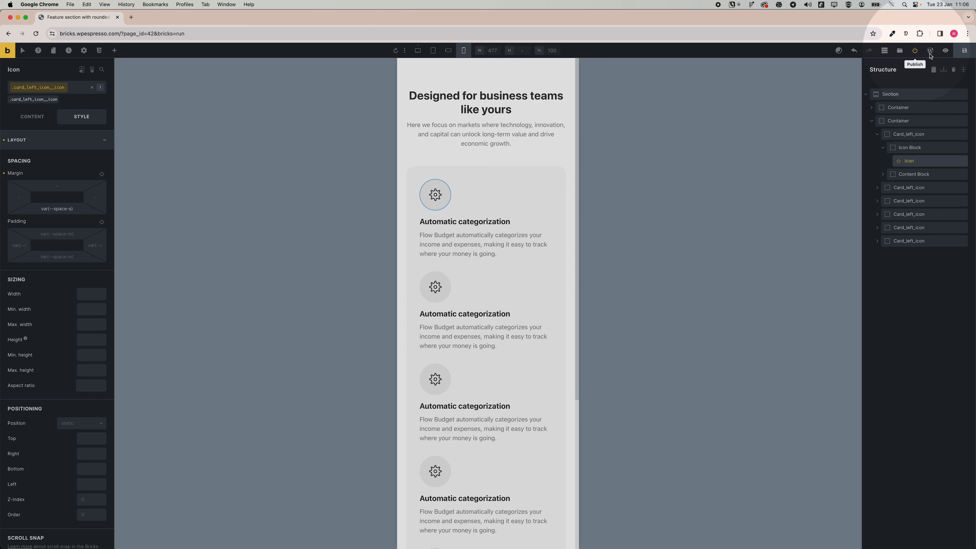